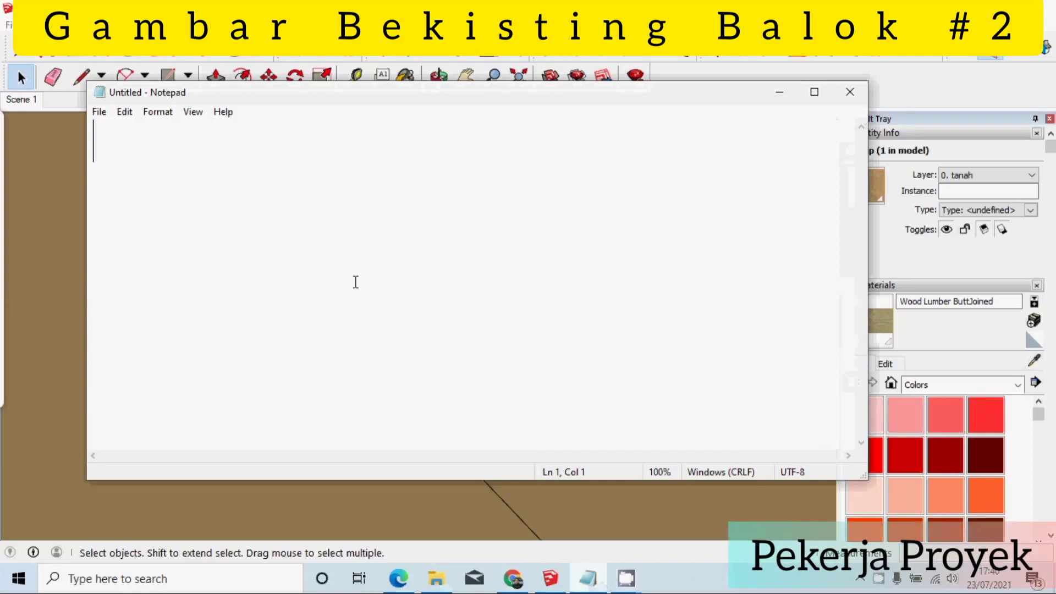
- Write the greeting 'Assalamualaikum pekerja proyek' and begin the lesson sentence on side beam formwork
text(Assalamua)
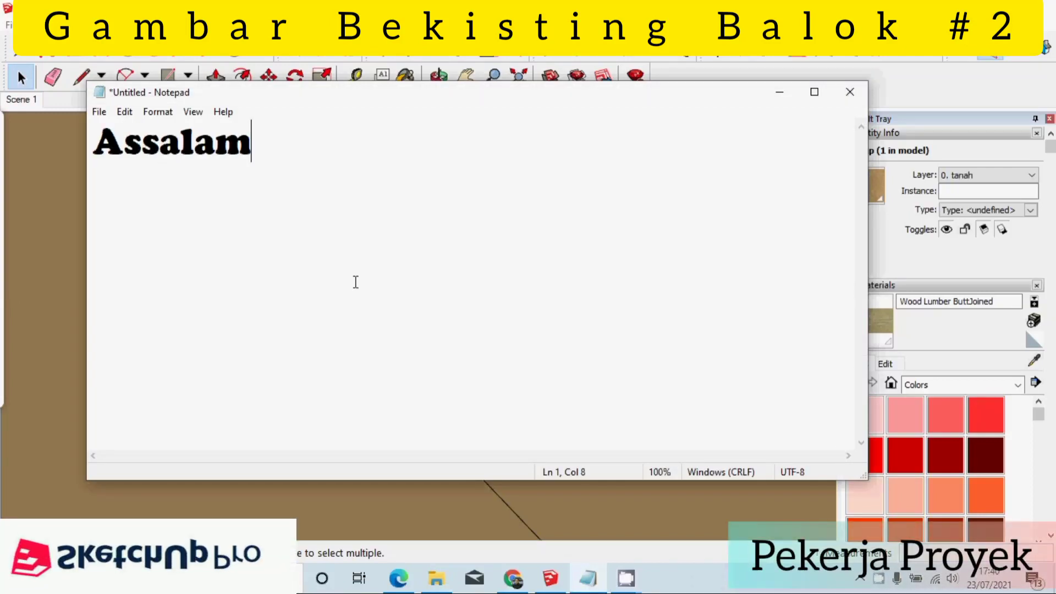
text(l)
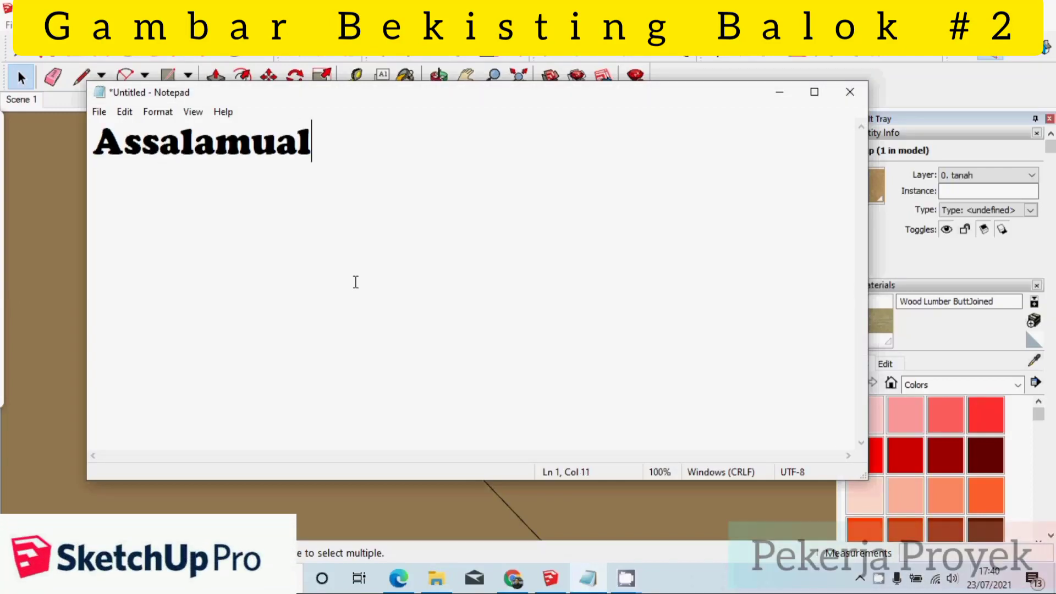
text(aikum tem)
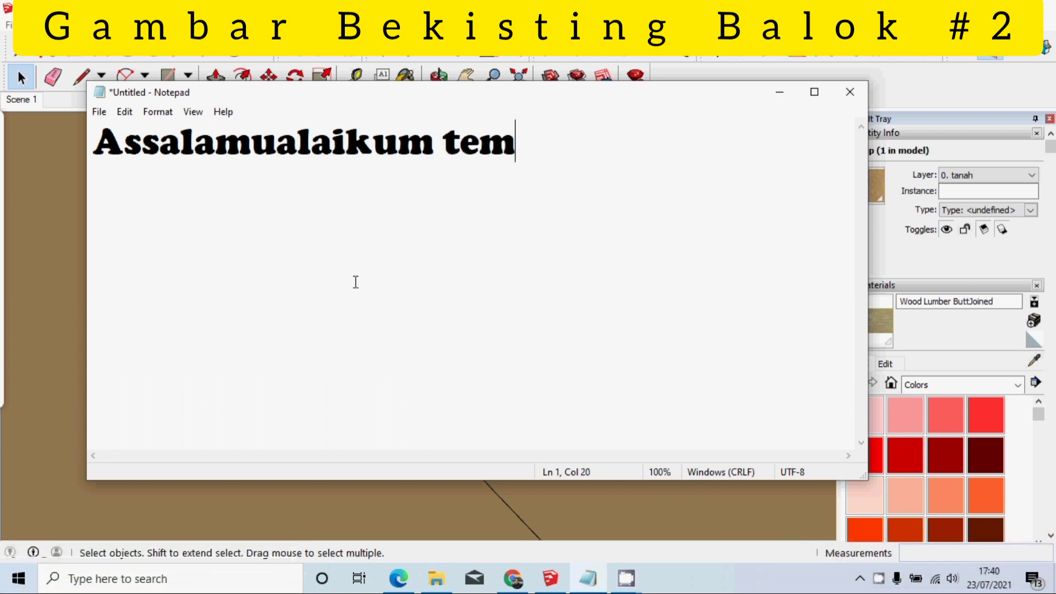
key(BackSpace)
key(BackSpace)
key(BackSpace)
text(p)
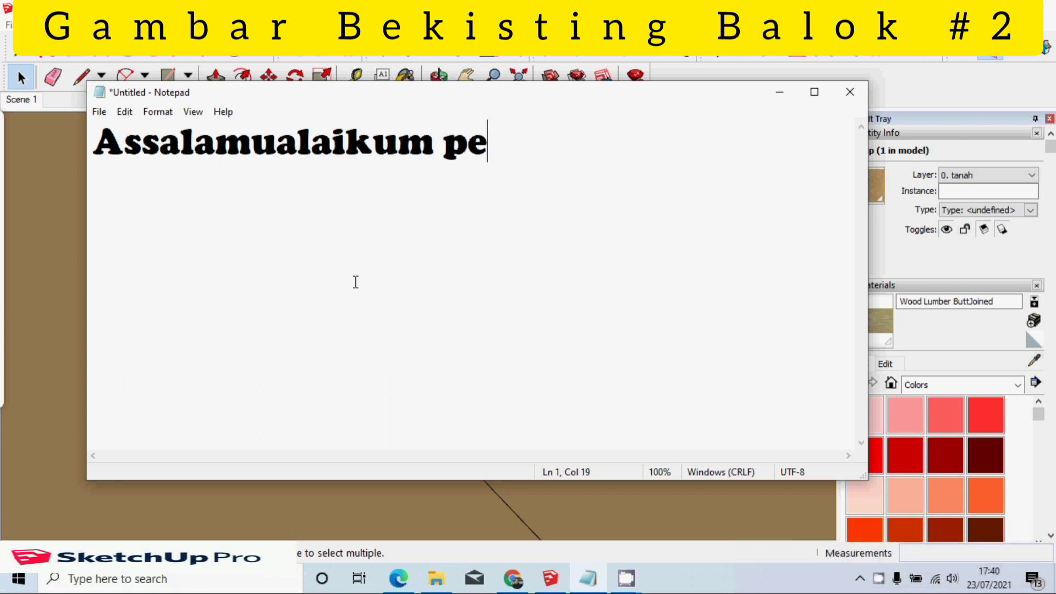
text(kerja pro)
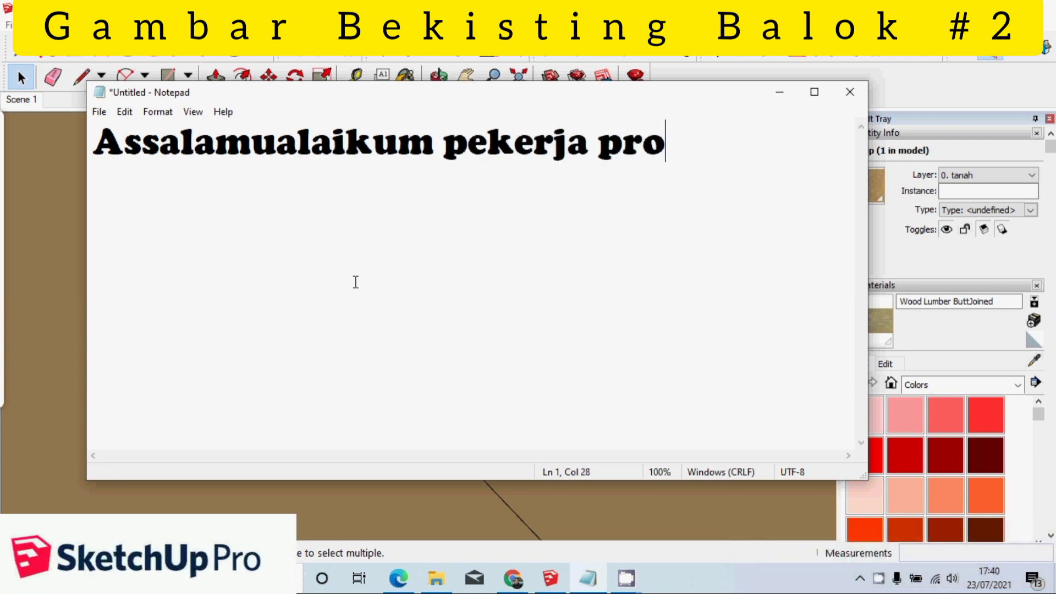
text(yek)
key(Return)
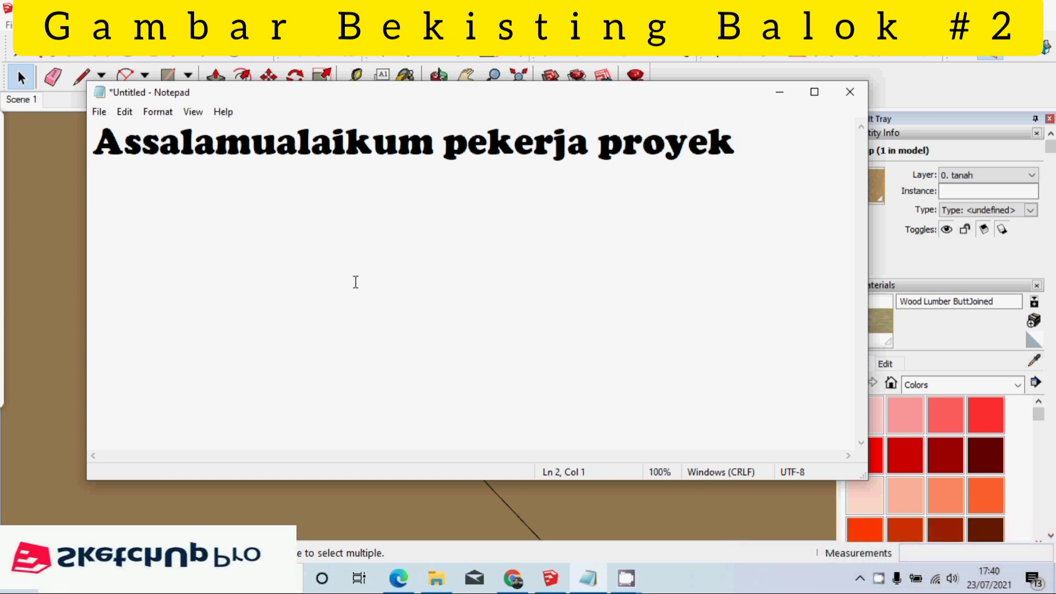
text(kali i)
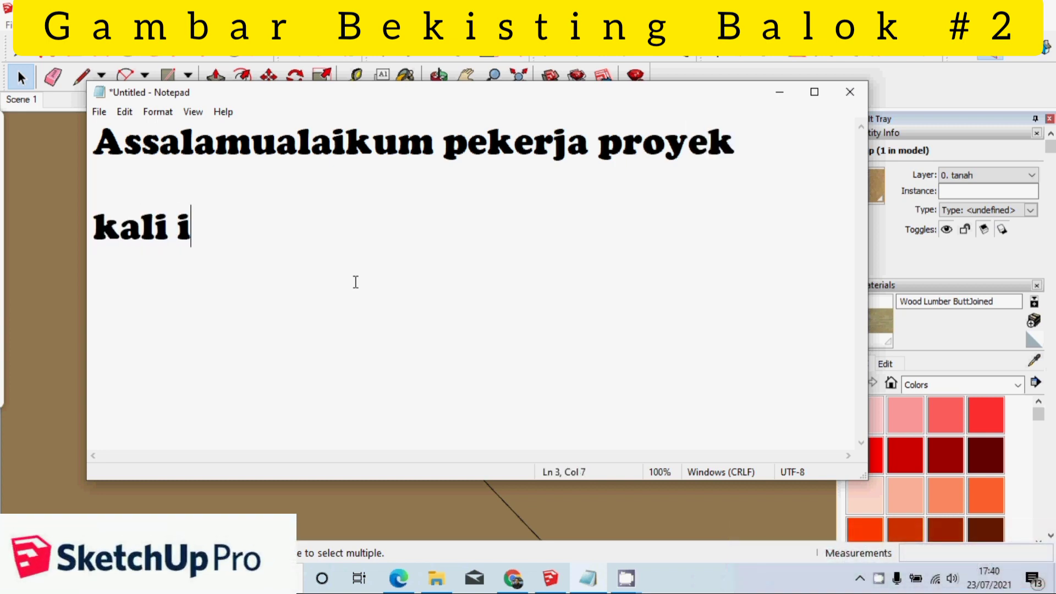
text(ni saya akan)
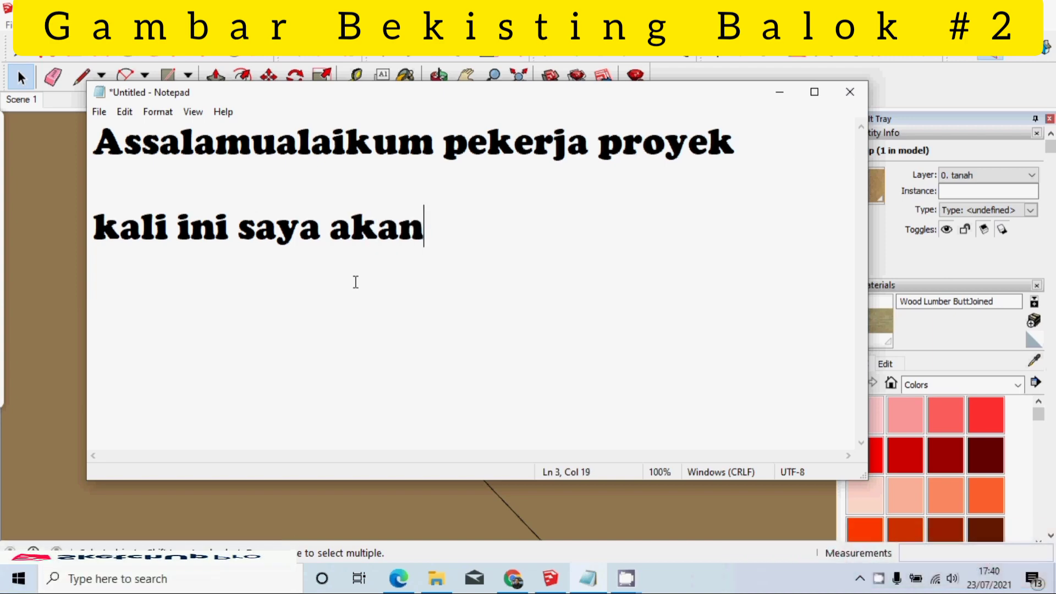
text( belajar memb)
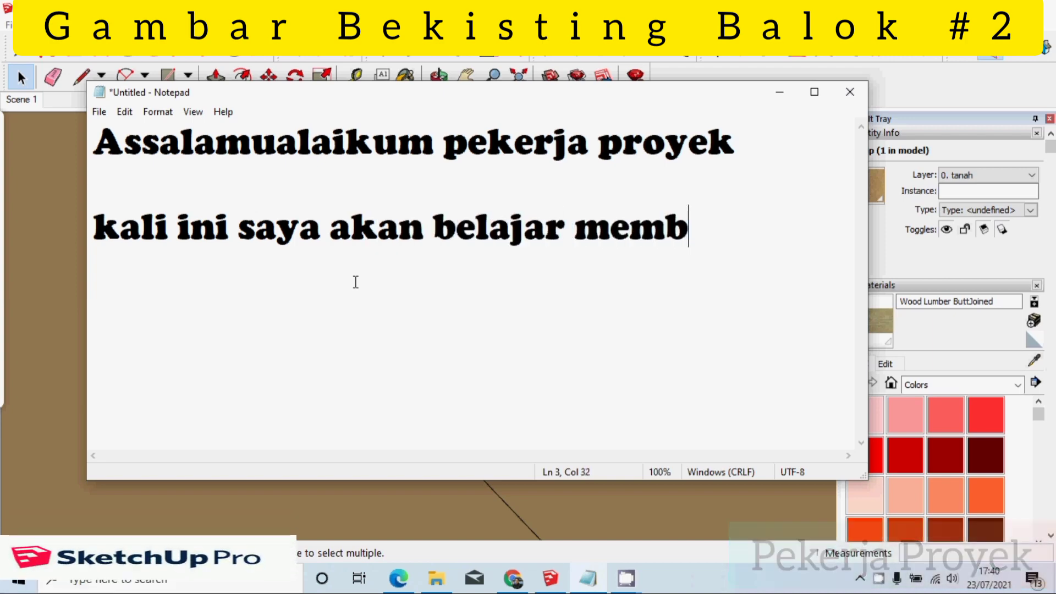
text(uat beki)
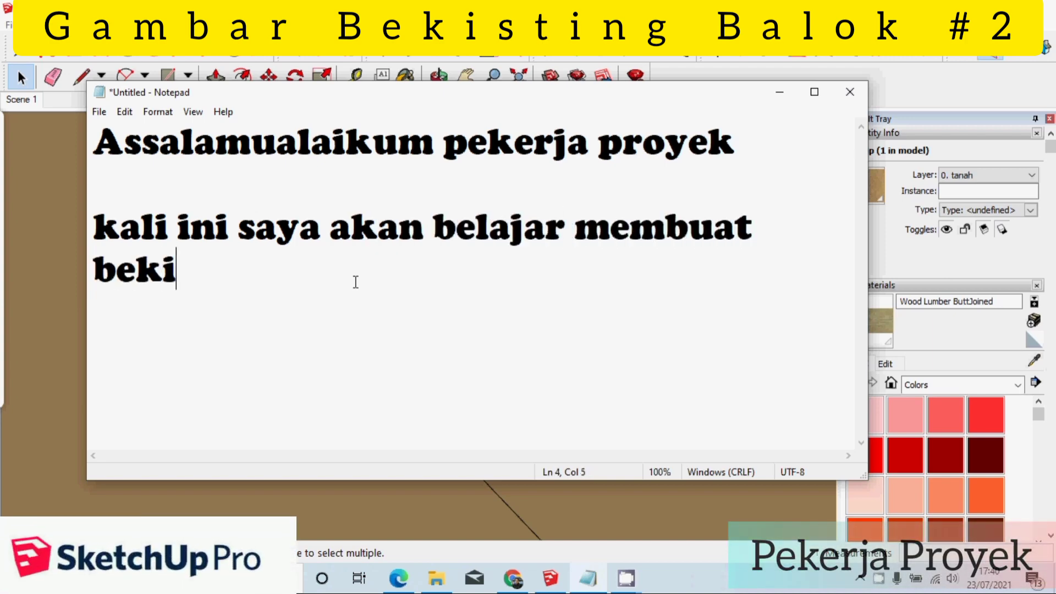
text(sting balo)
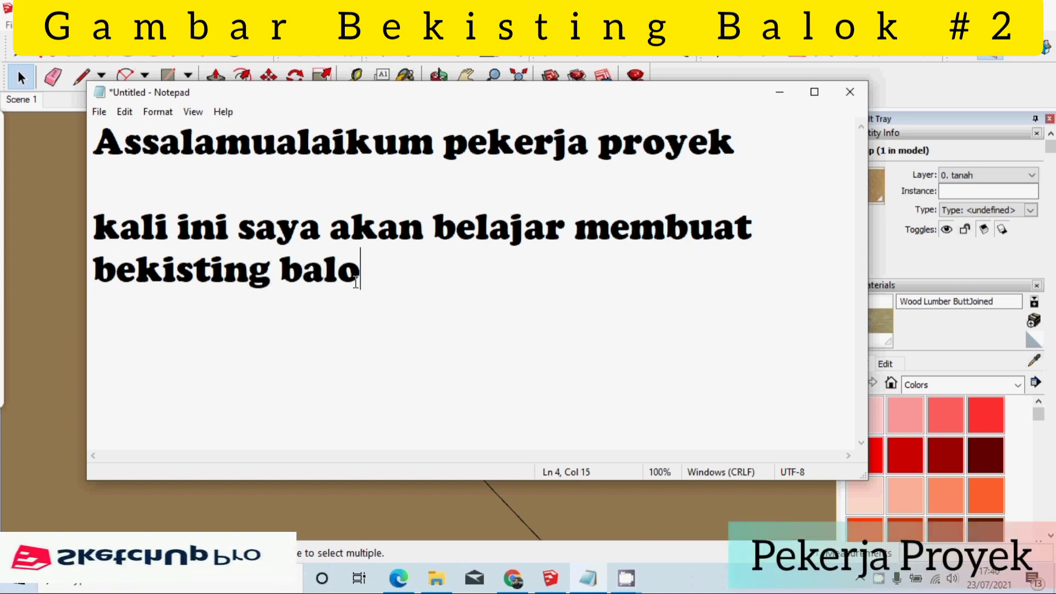
text(k bagian )
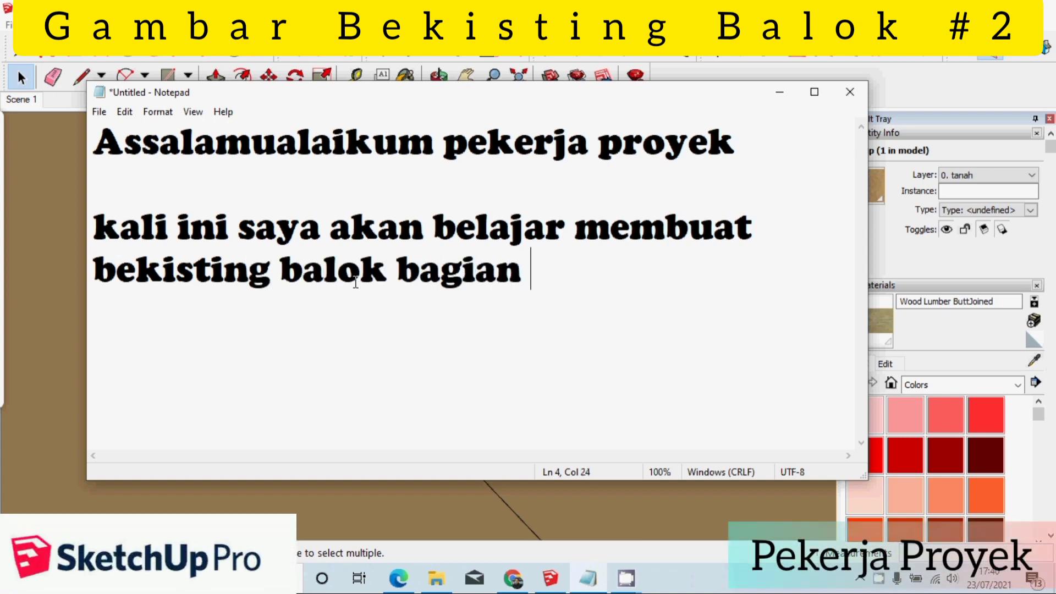
text(samping  )
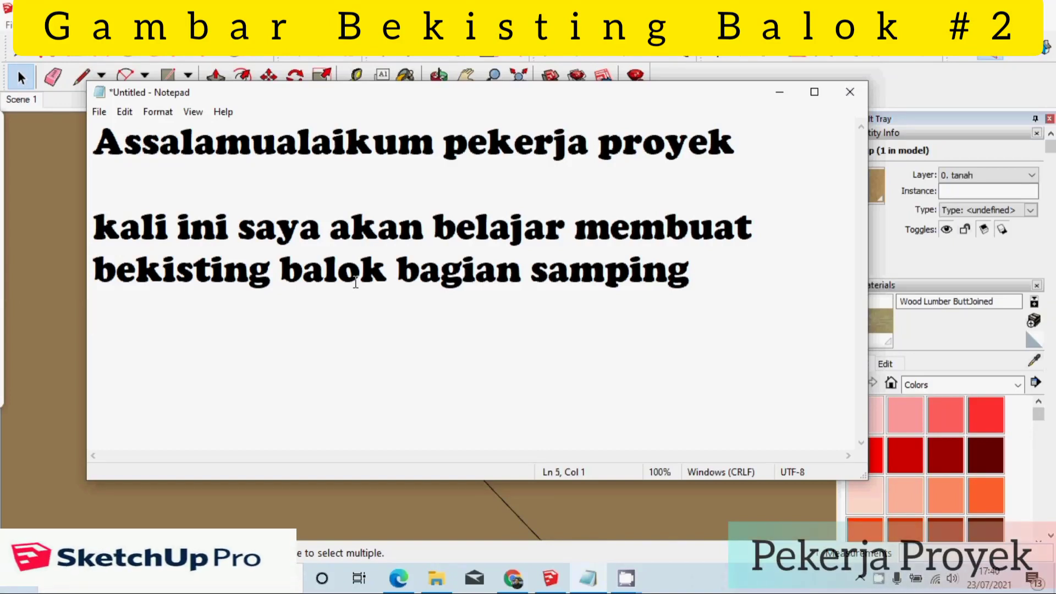
text(ukuran b)
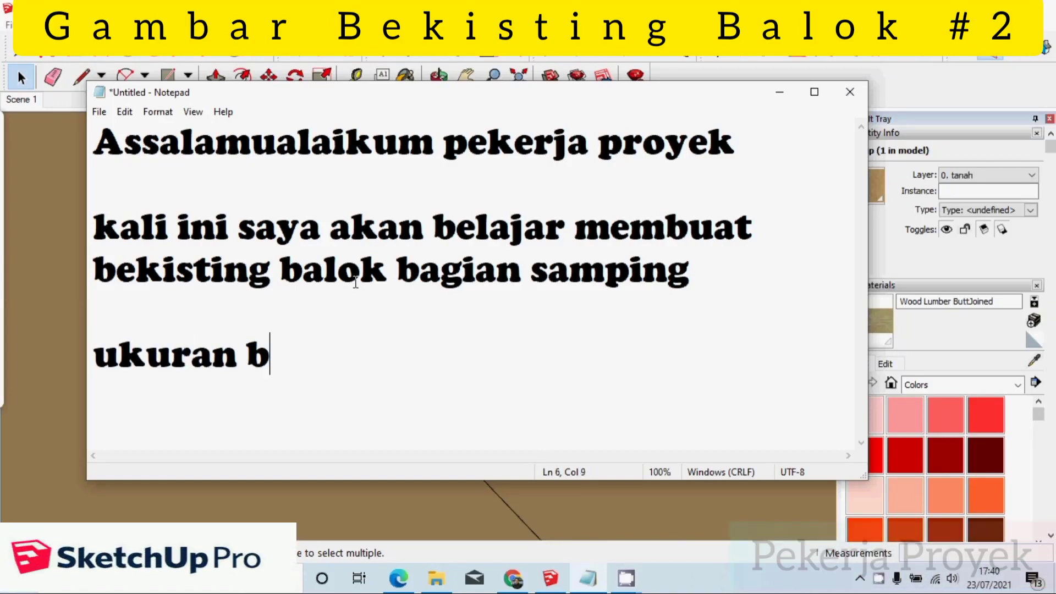
text(alok )
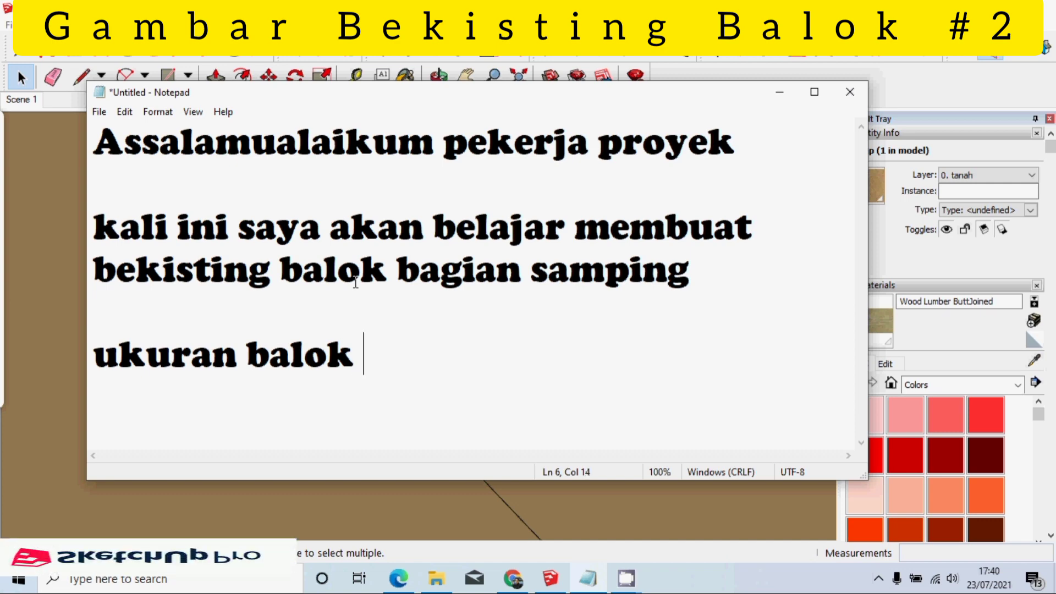
text(yang di buat)
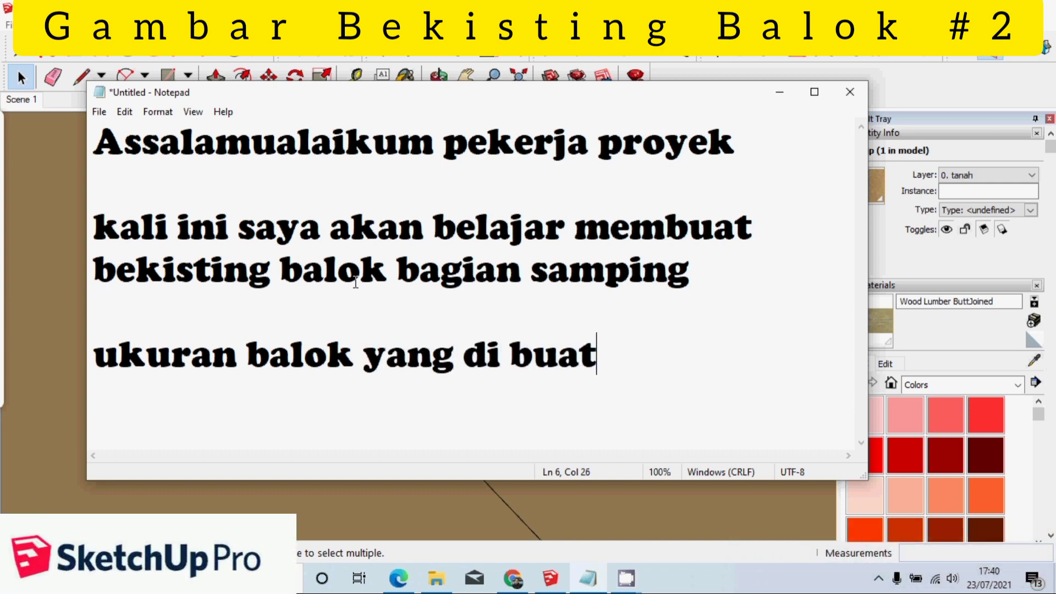
text( adalah :)
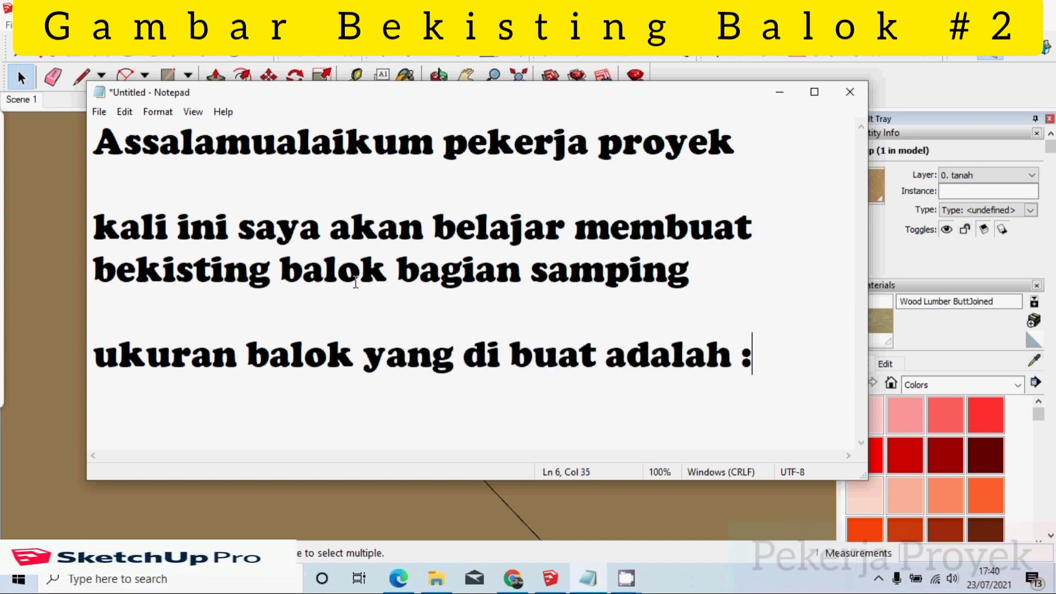
- Add the beam size lines: tinggi = 60 cm and lebar 30 cm
key(Return)
text(ti)
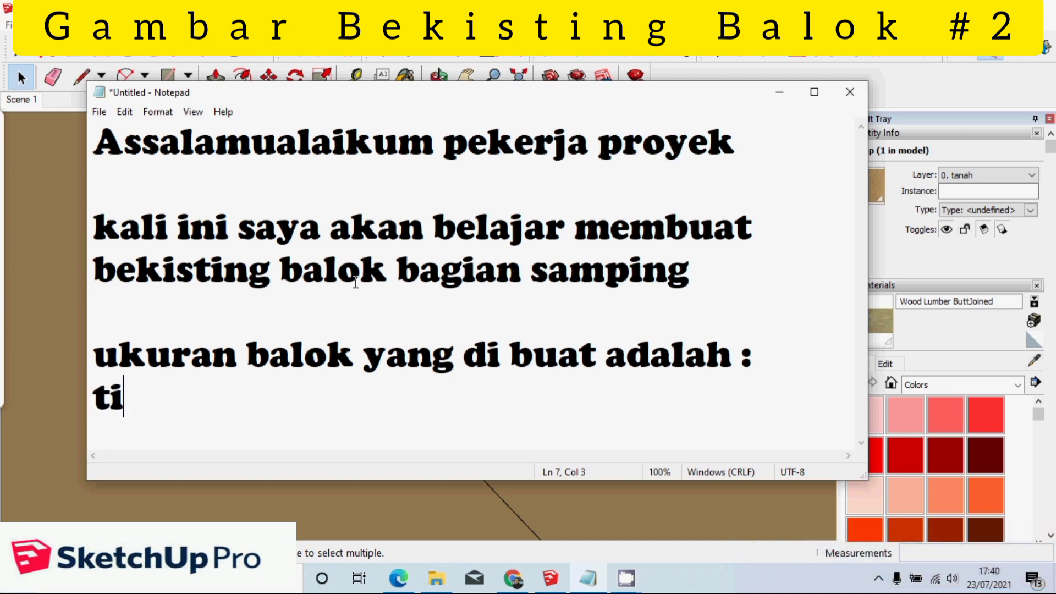
text(nggi = )
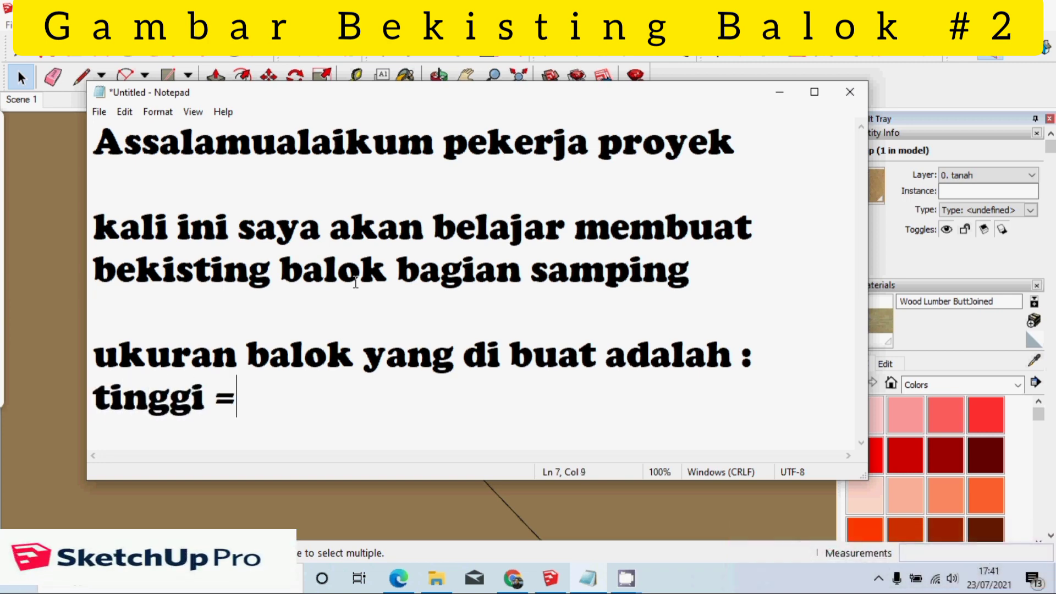
text(60cm)
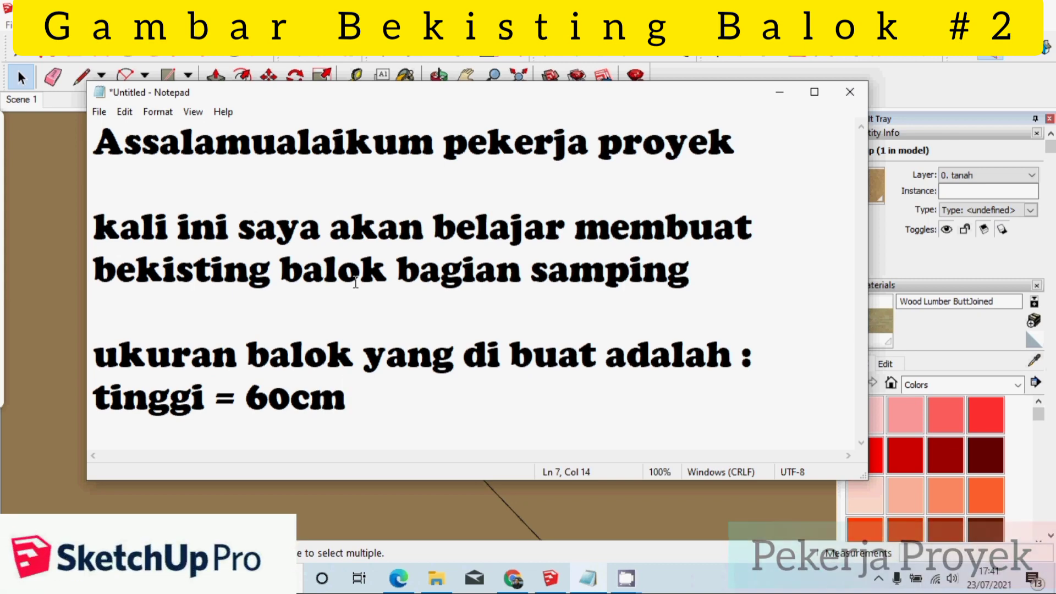
key(BackSpace)
key(BackSpace)
text( cm)
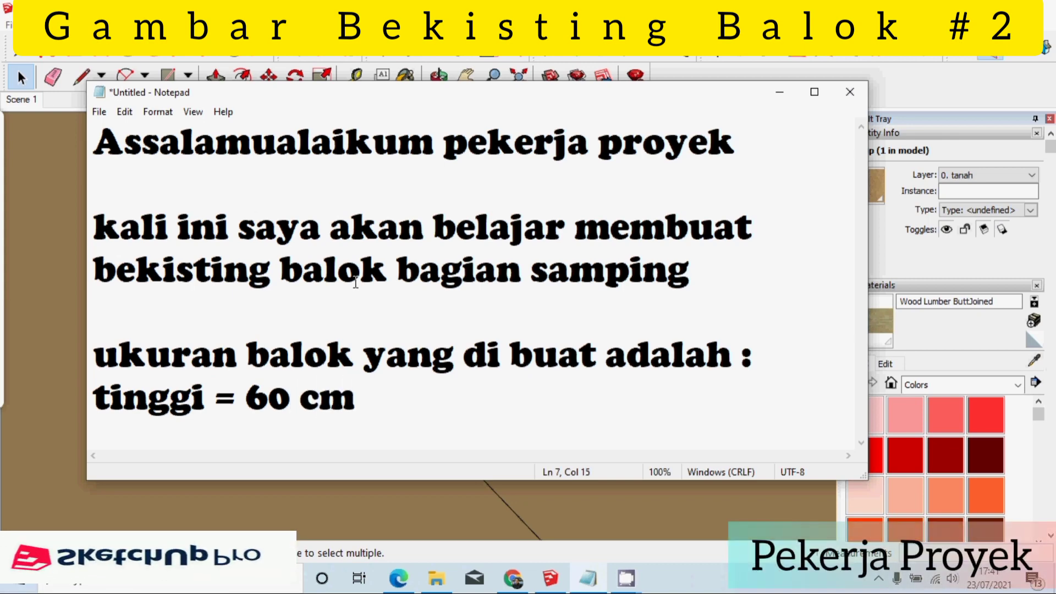
key(Return)
text(dan l)
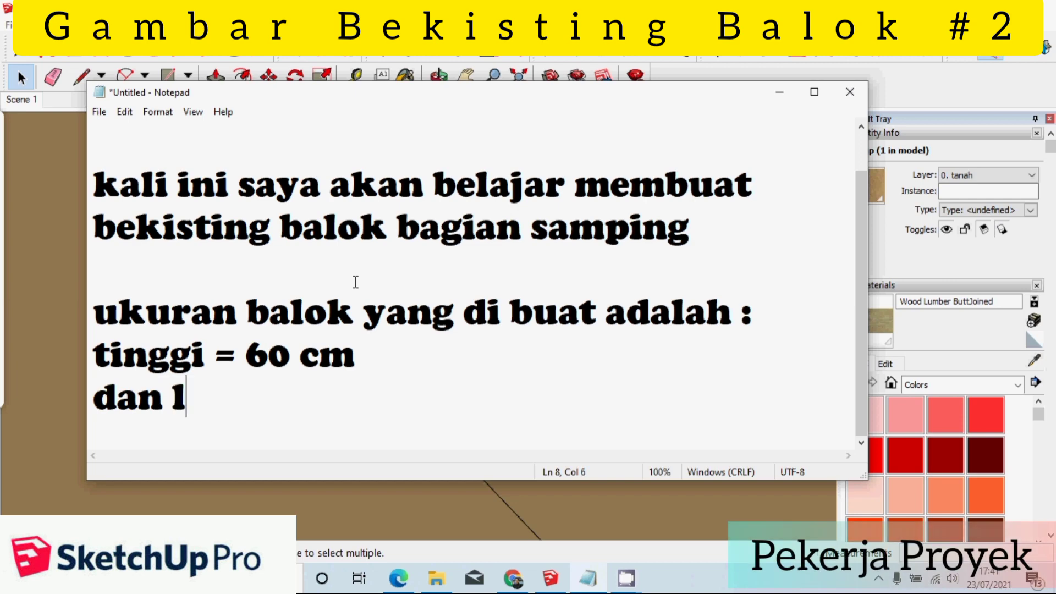
text(ebarnya adal)
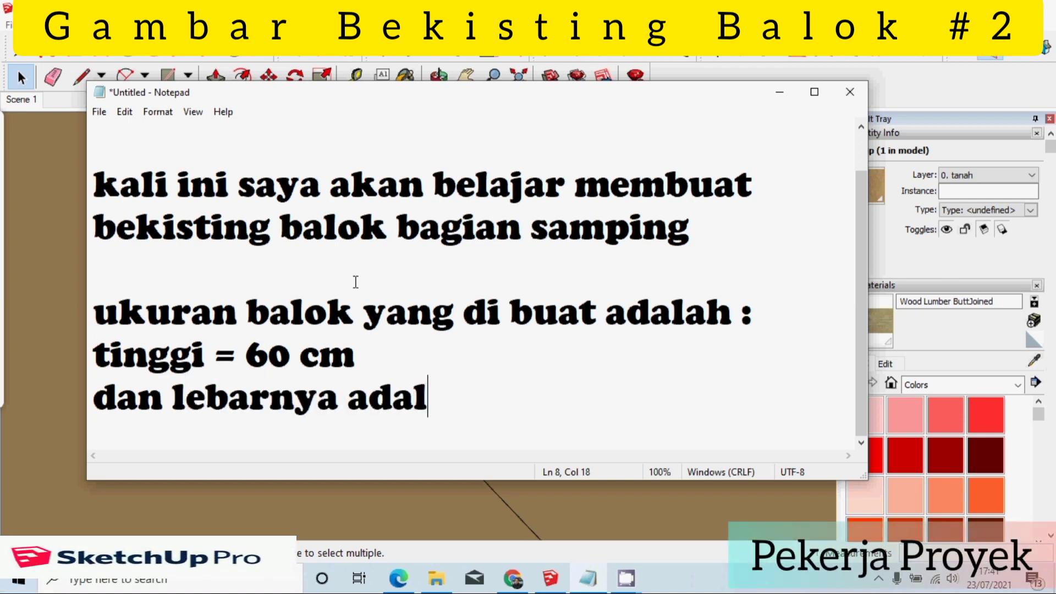
text(ah )
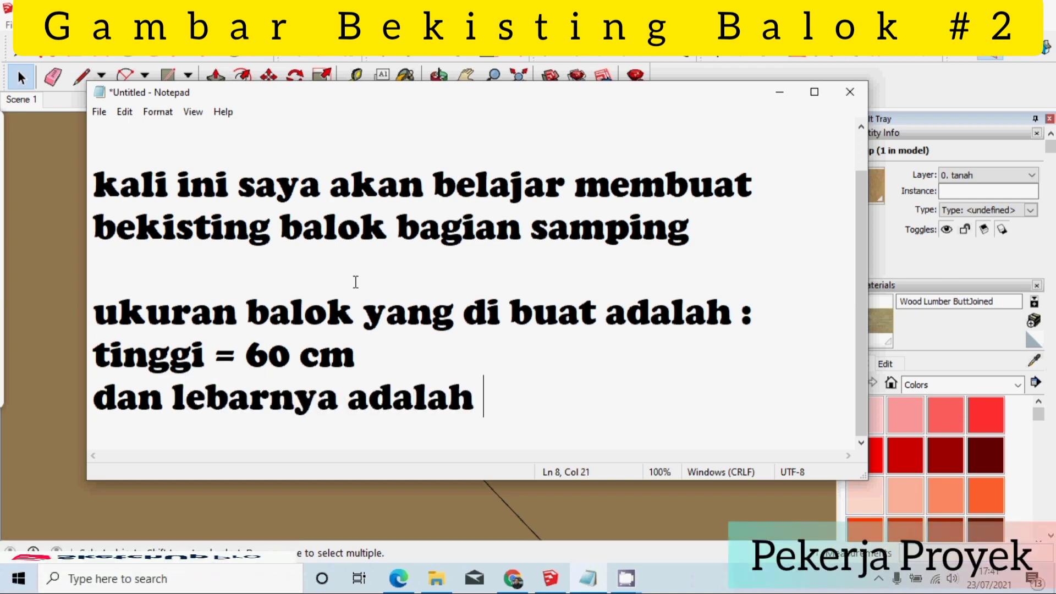
text(30cm)
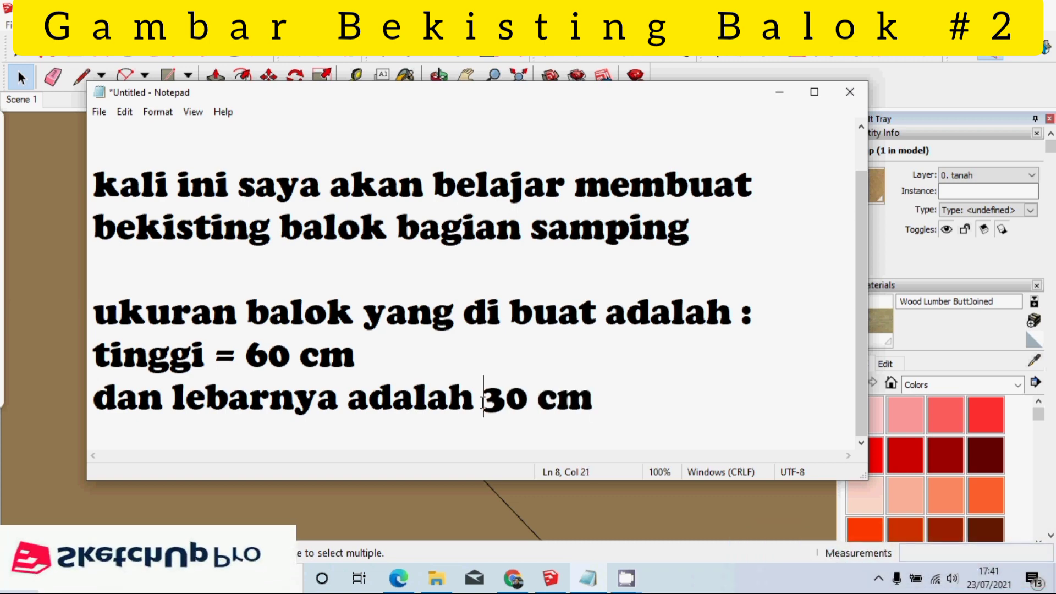
text(=)
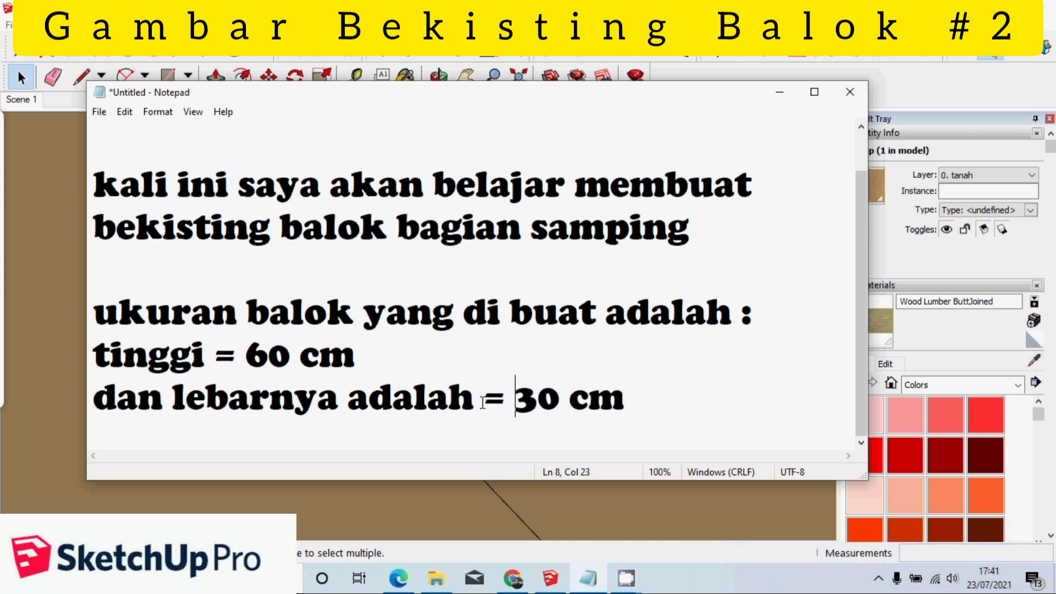
- Begin a new line reading 'untuk bekisting balok samping'
key(Return)
text(untuk)
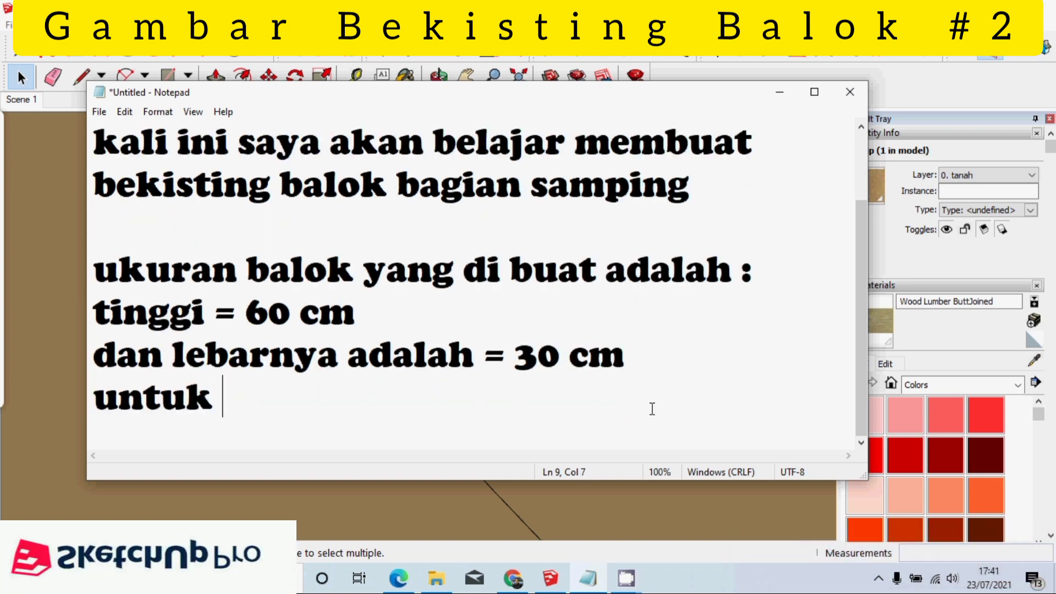
text(bekistin)
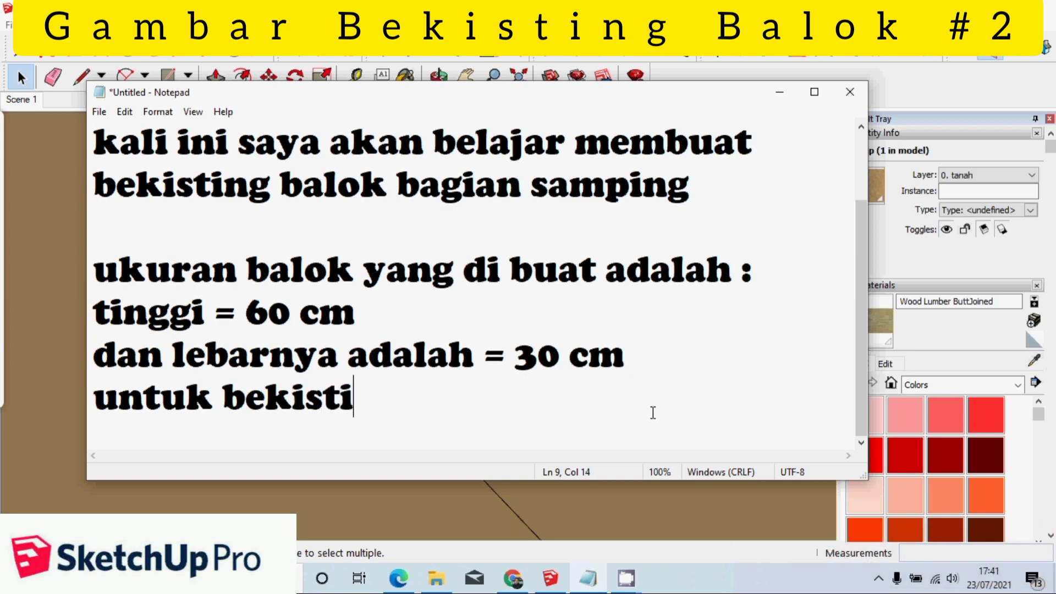
text(g )
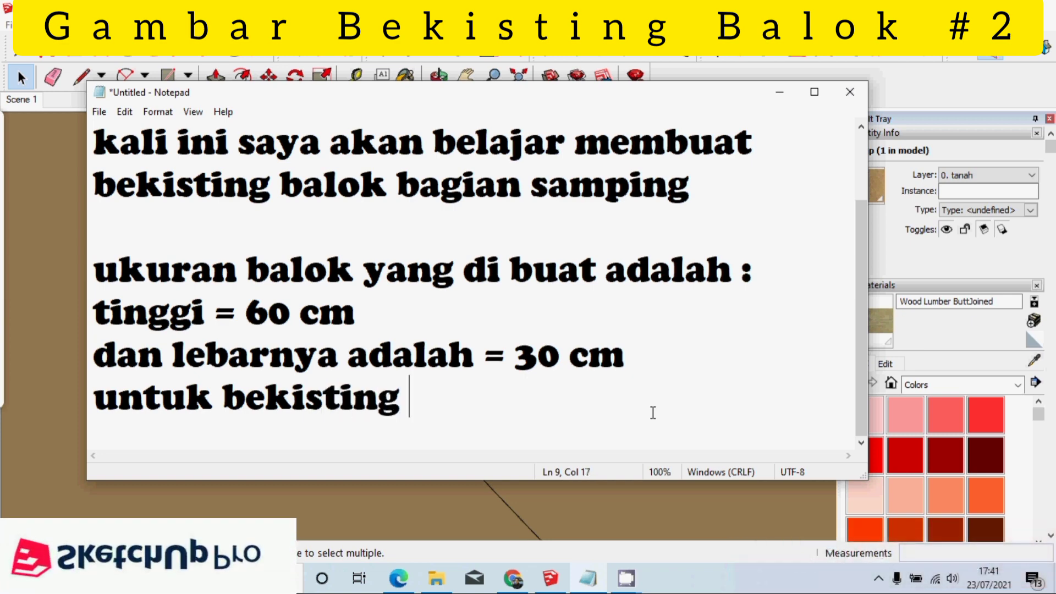
text(balok sam)
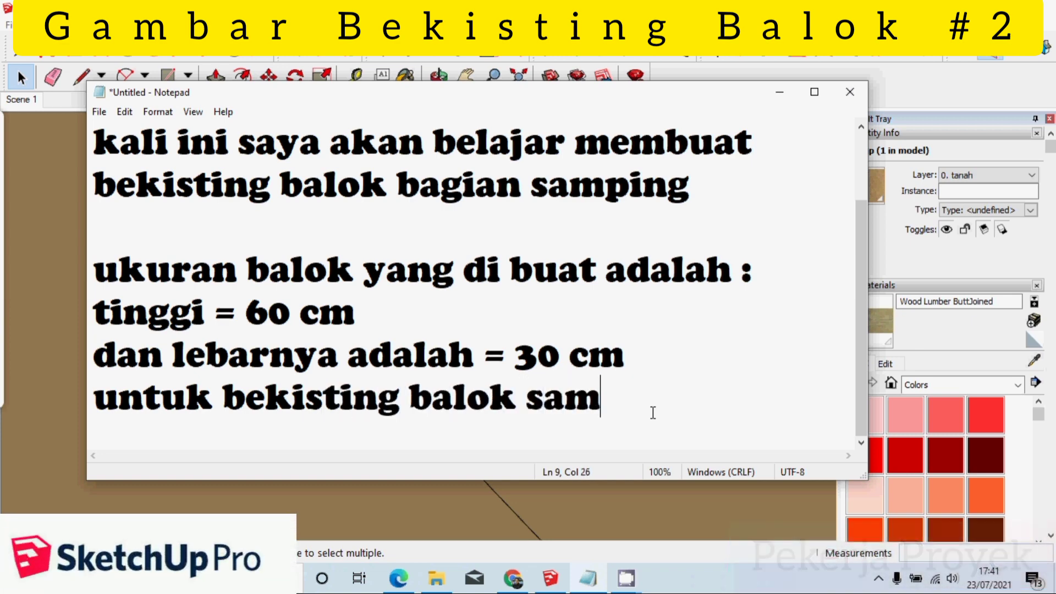
text(ping kita)
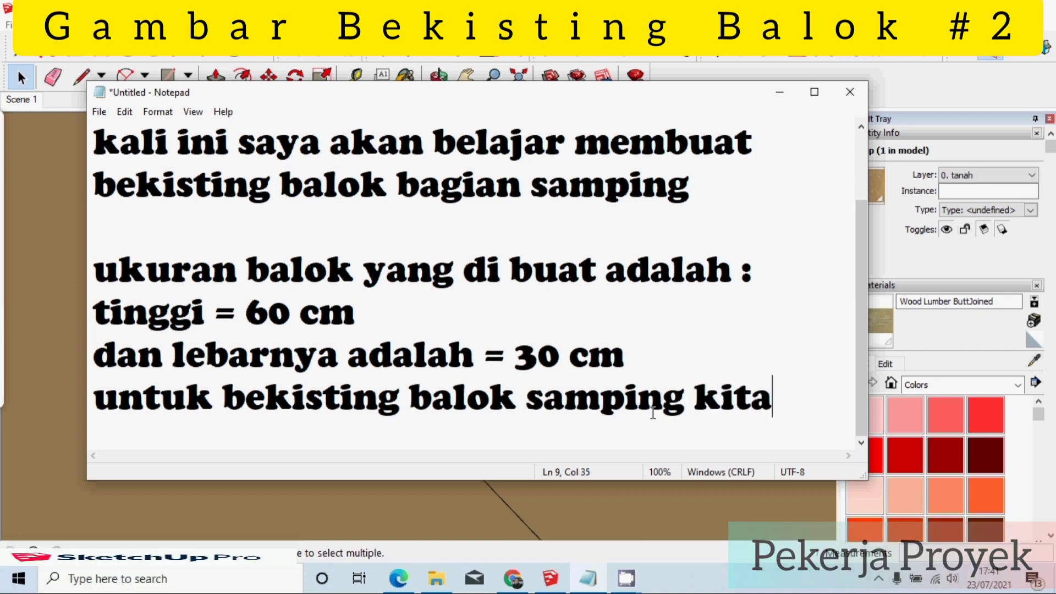
text( kura)
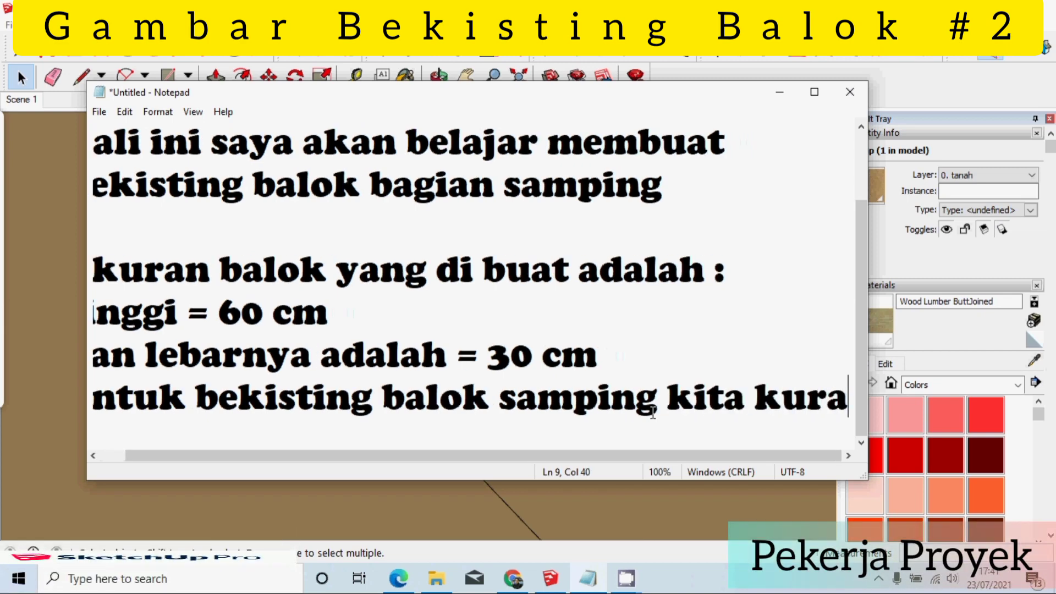
text(ngin)
key(BackSpace)
key(BackSpace)
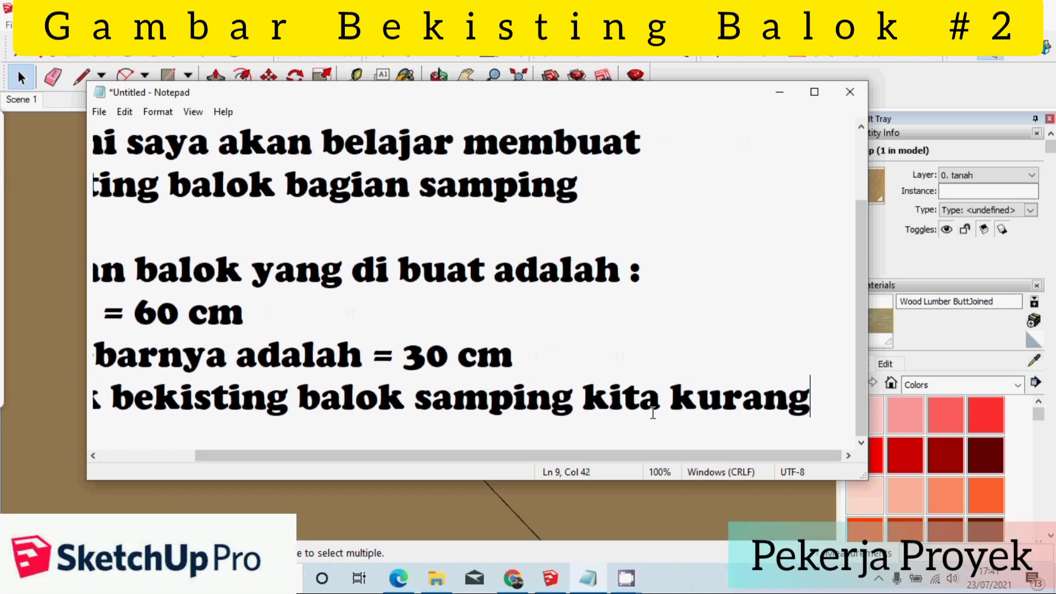
key(BackSpace)
key(BackSpace)
key(BackSpace)
key(BackSpace)
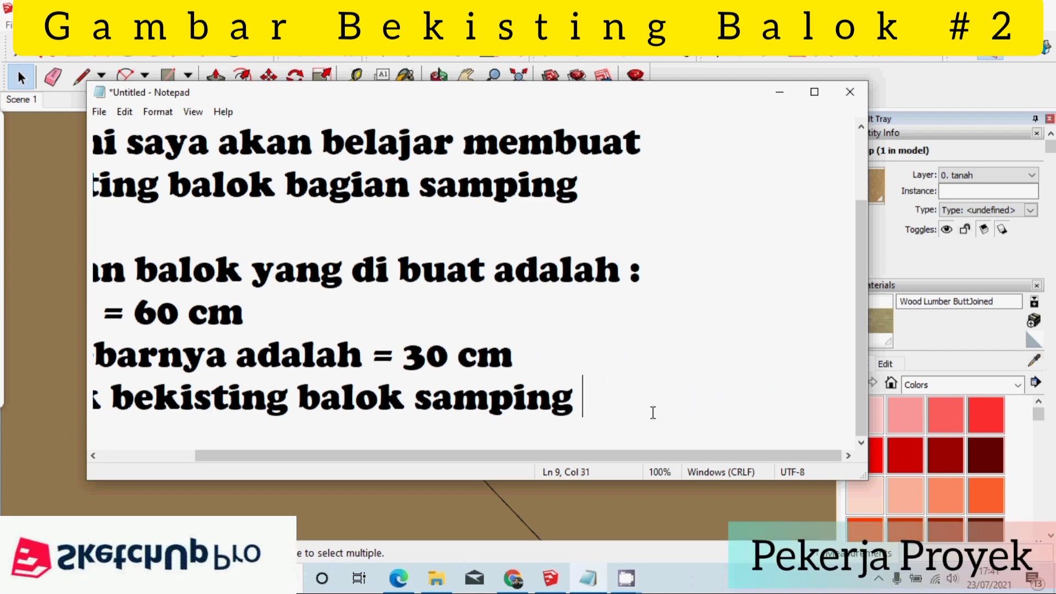
- Note that the formwork is reduced by slab thickness, 'saya disini memakai tebal 15 cm'
mouse_move(596, 456)
mouse_down()
mouse_move(542, 484)
mouse_move(501, 478)
mouse_up()
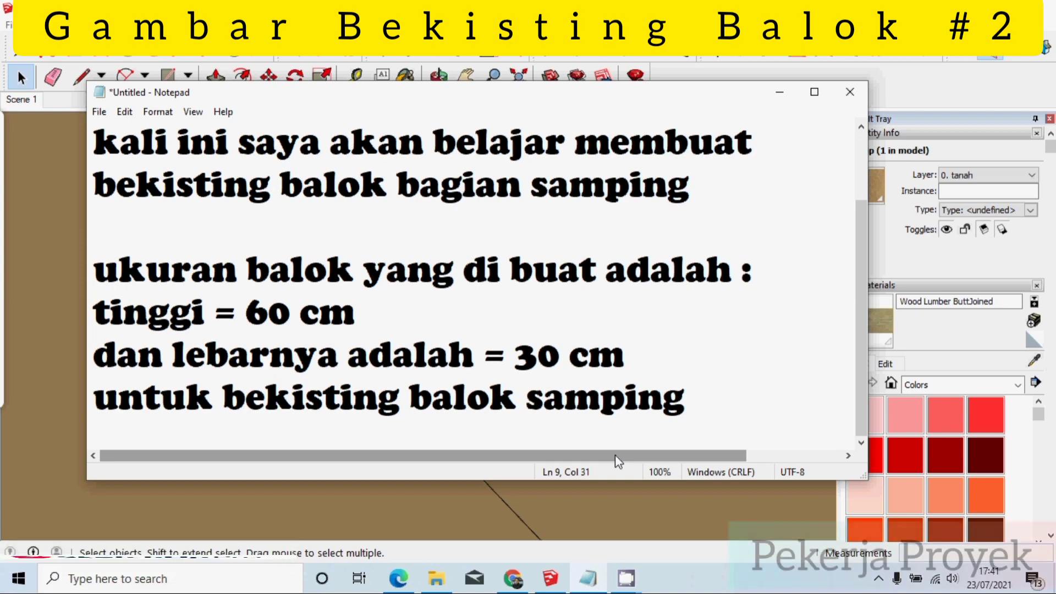
key(Return)
text(bekiti)
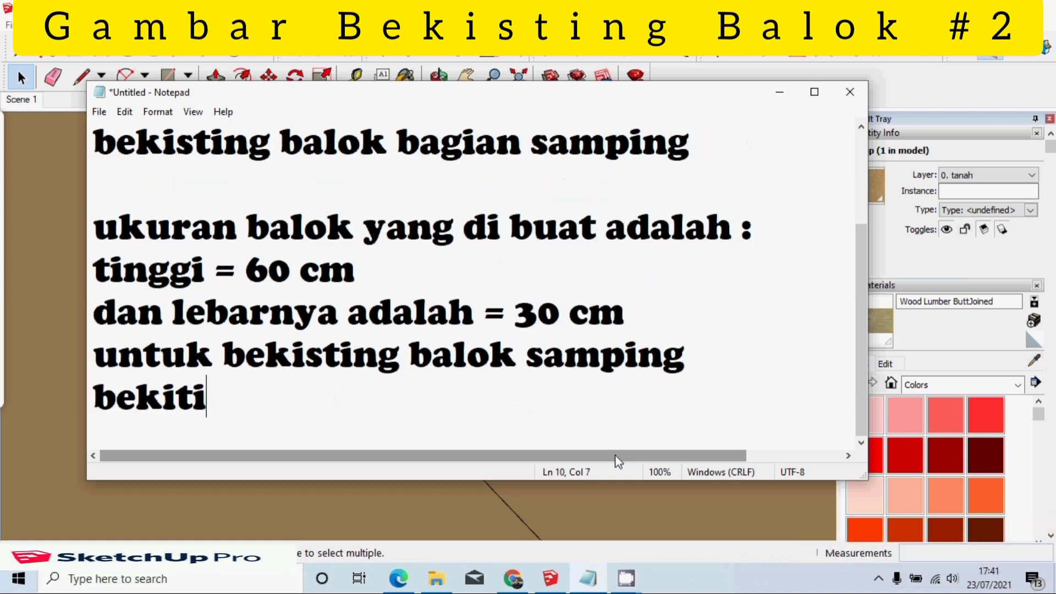
text(ng kita)
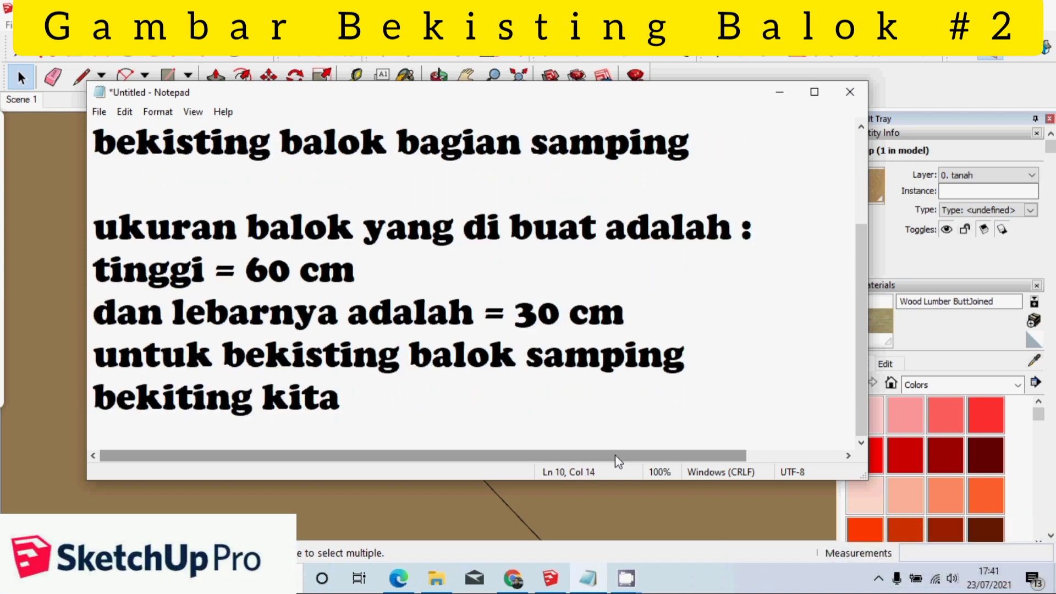
text( kura)
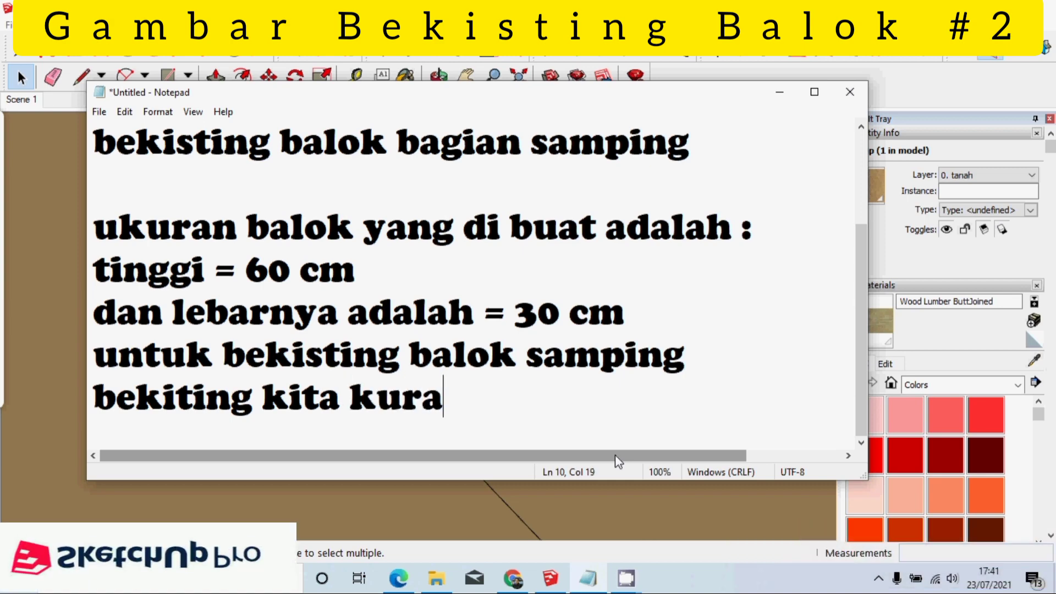
text(ngkan)
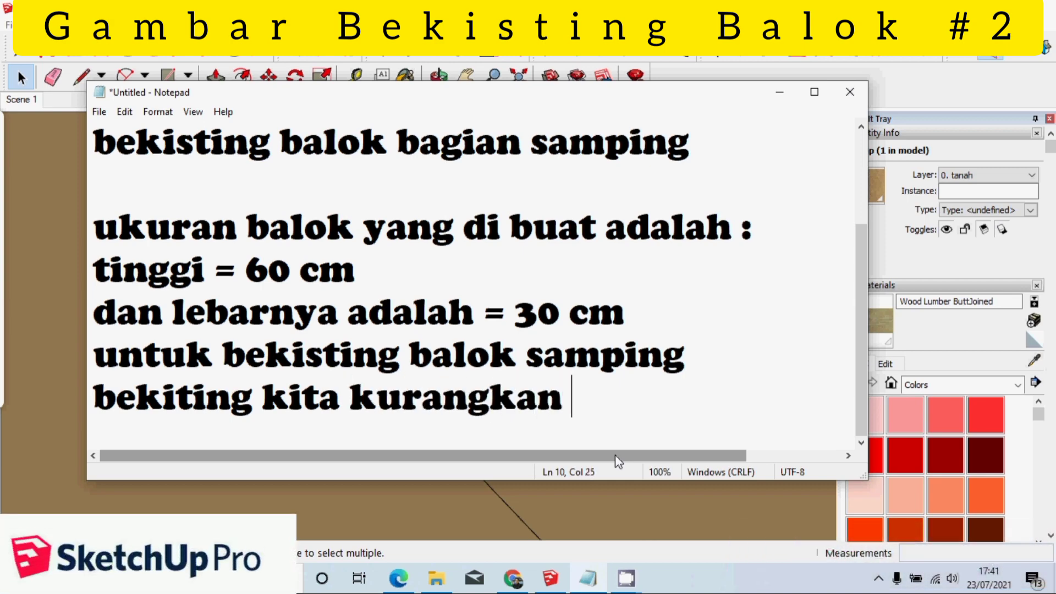
text( dengan)
key(Return)
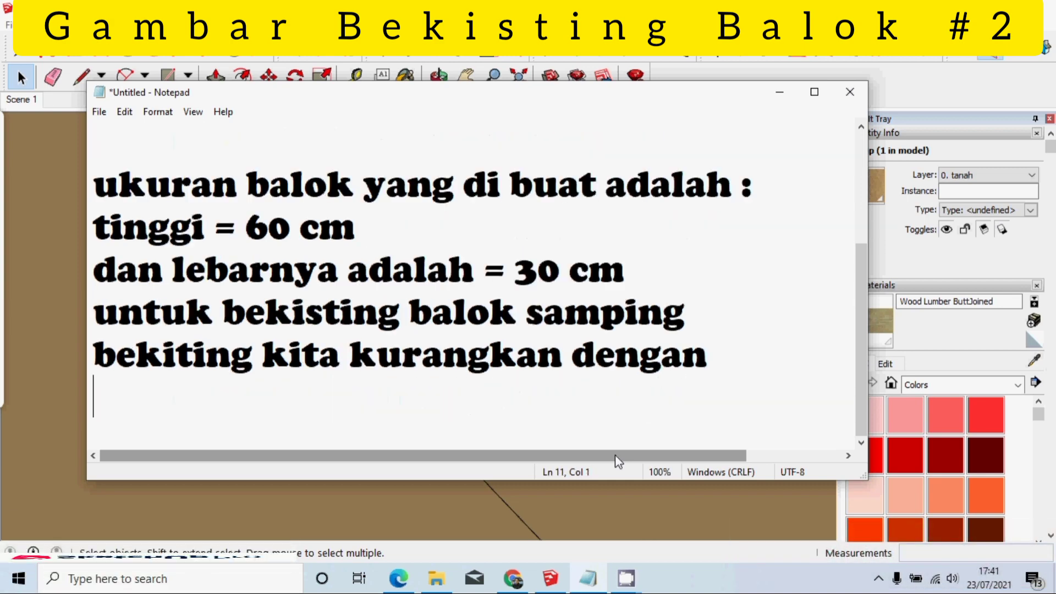
text(tebal lantai)
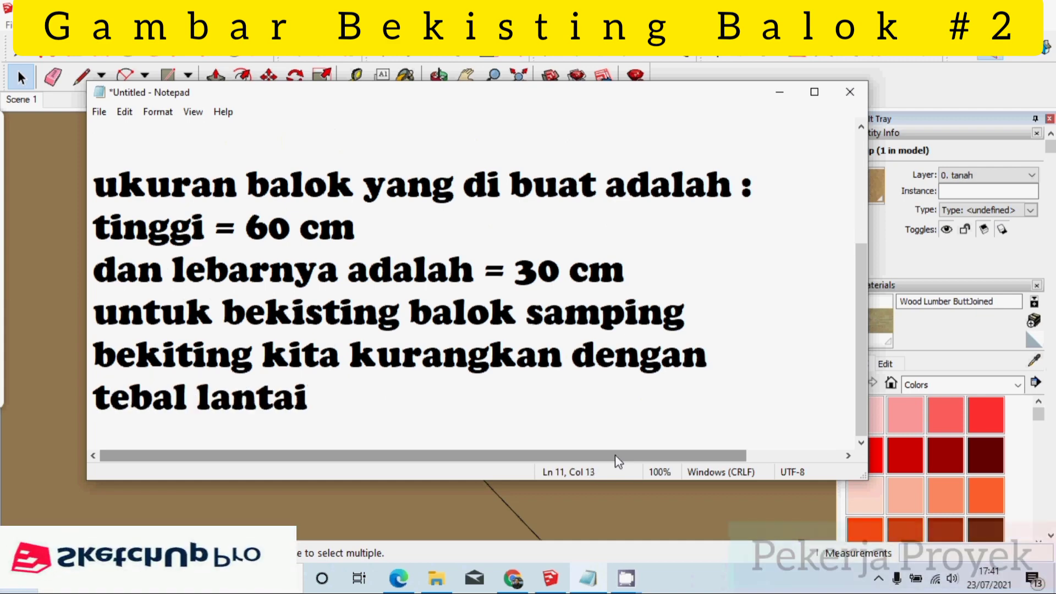
key(Return)
text(saya )
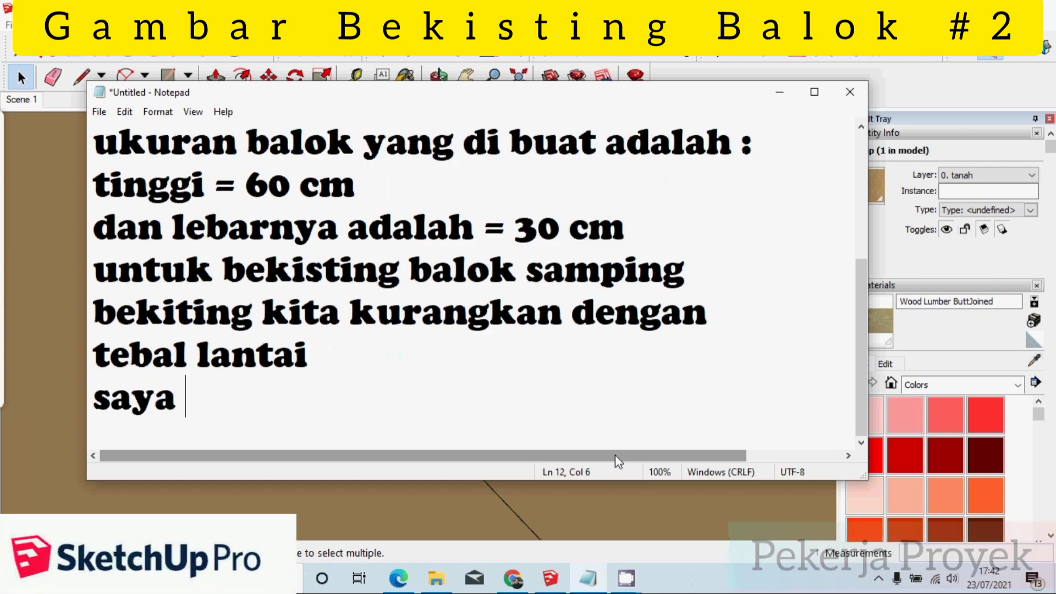
text(disini memaka)
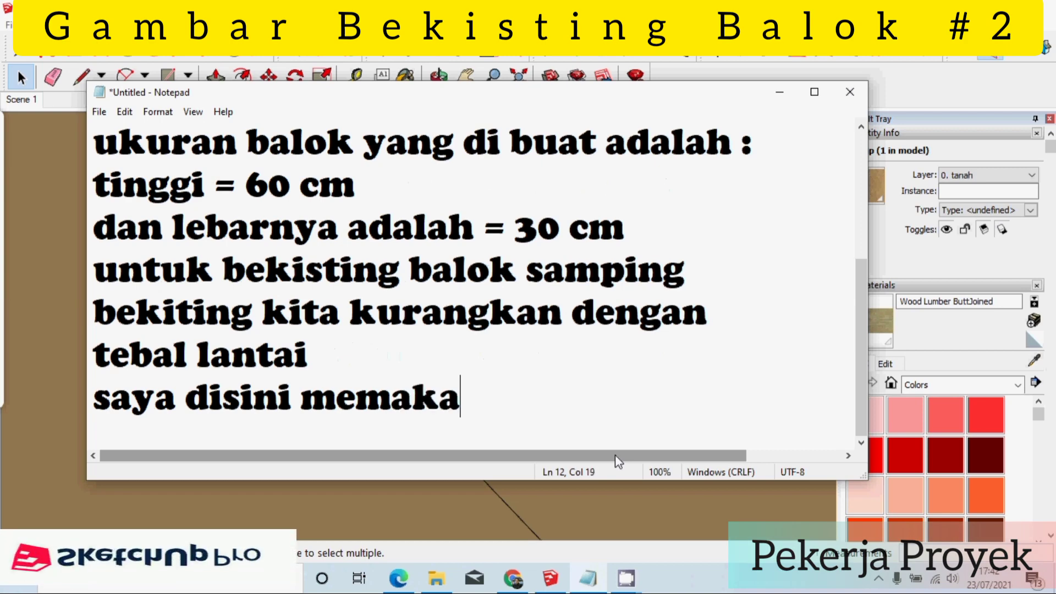
text(i tebal )
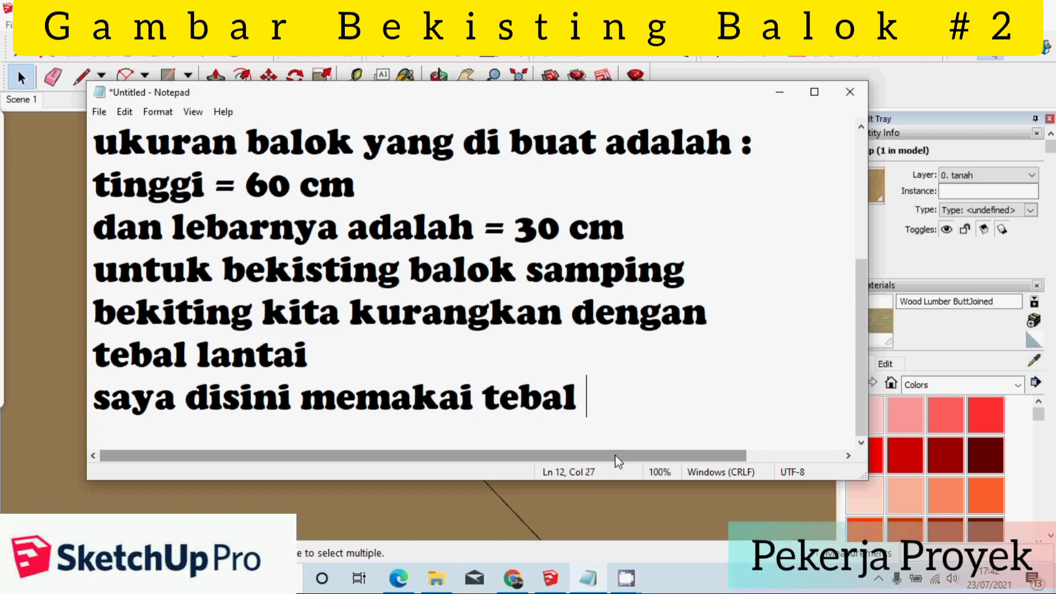
text(15)
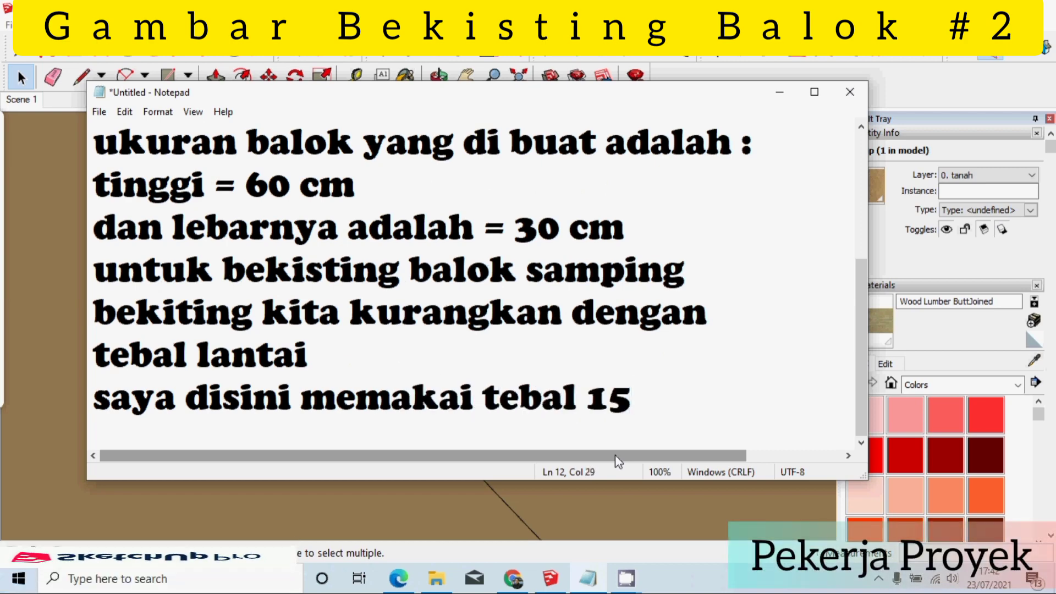
text( cm)
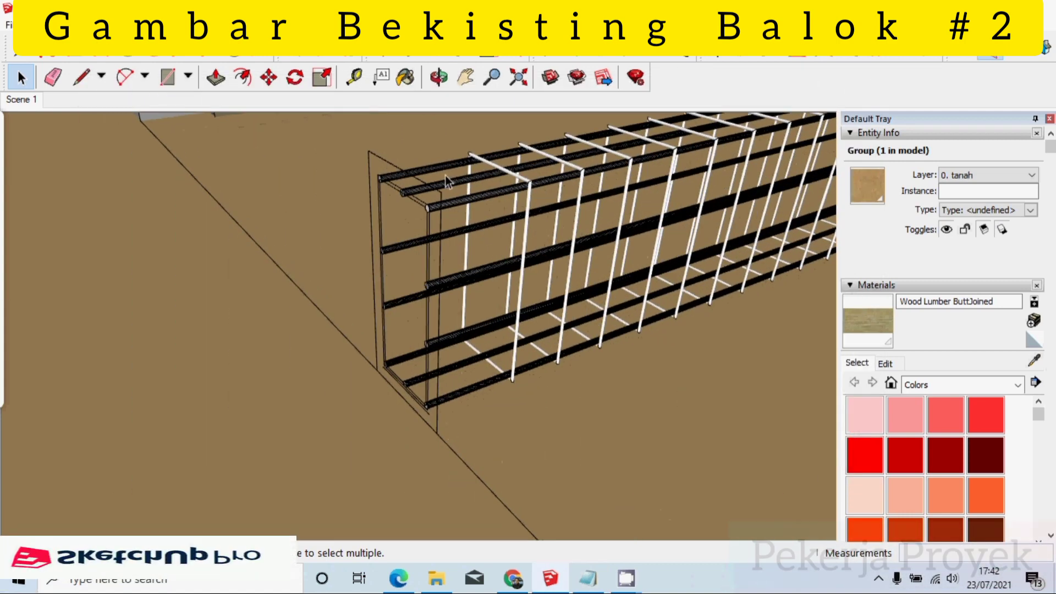
- Move the vertical 599 mm edge at the rebar cage end 10 mm sideways
key(l)
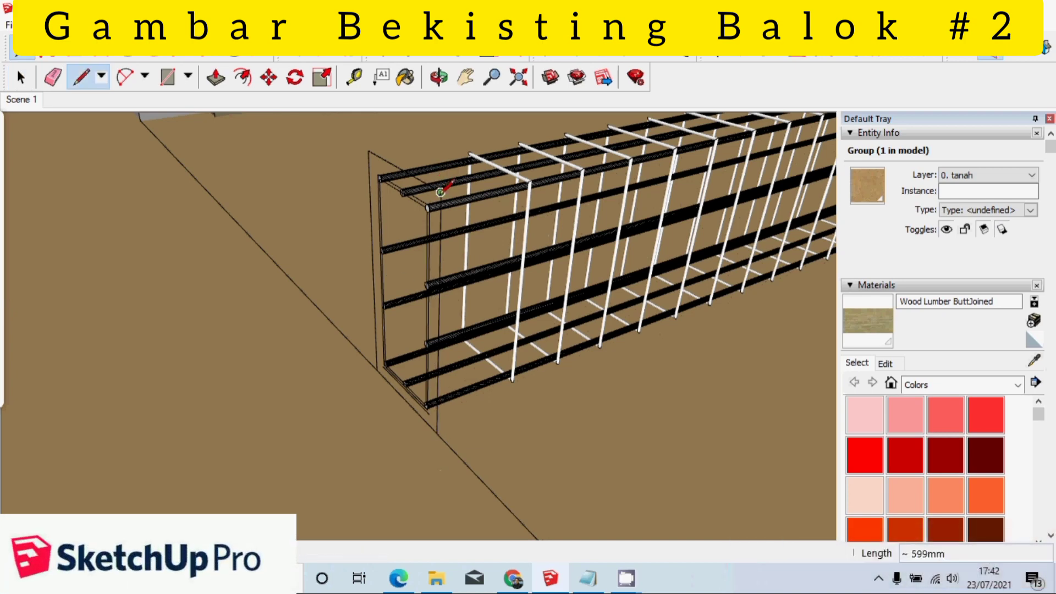
click(440, 192)
click(20, 79)
click(438, 385)
key(m)
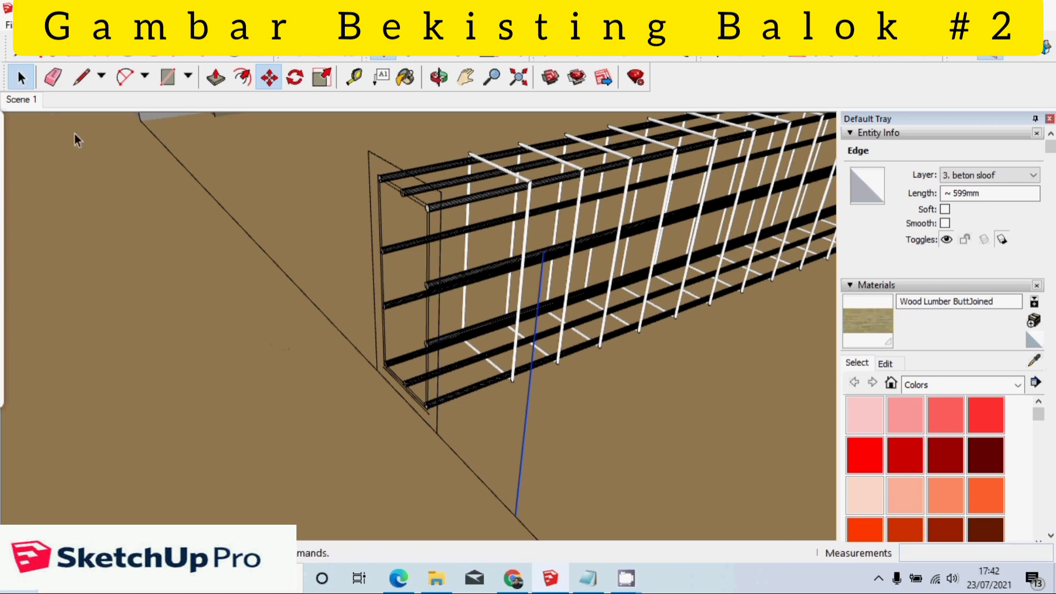
click(268, 77)
click(396, 385)
text(10)
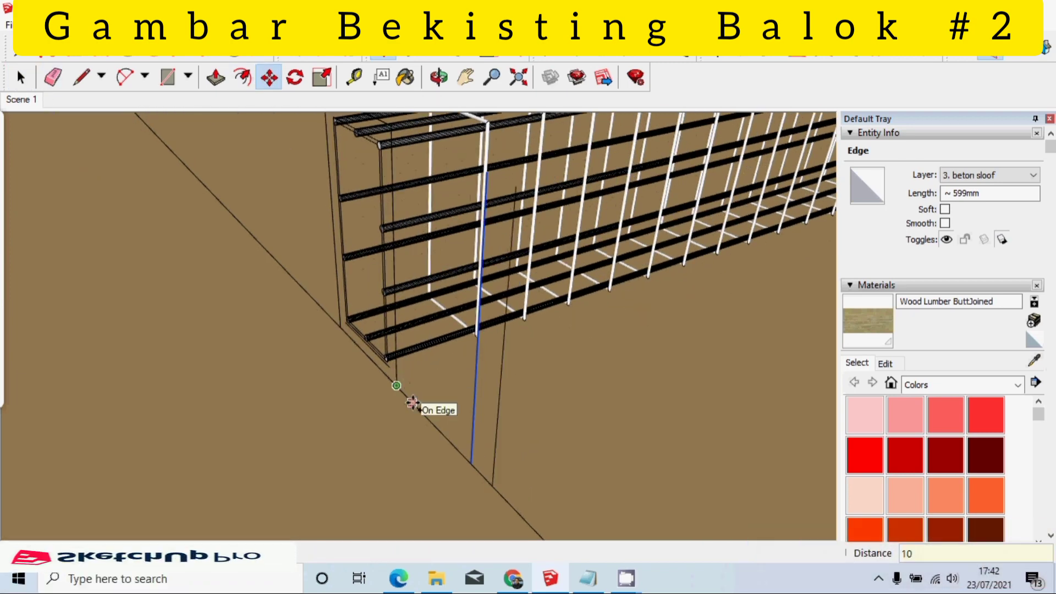
key(Return)
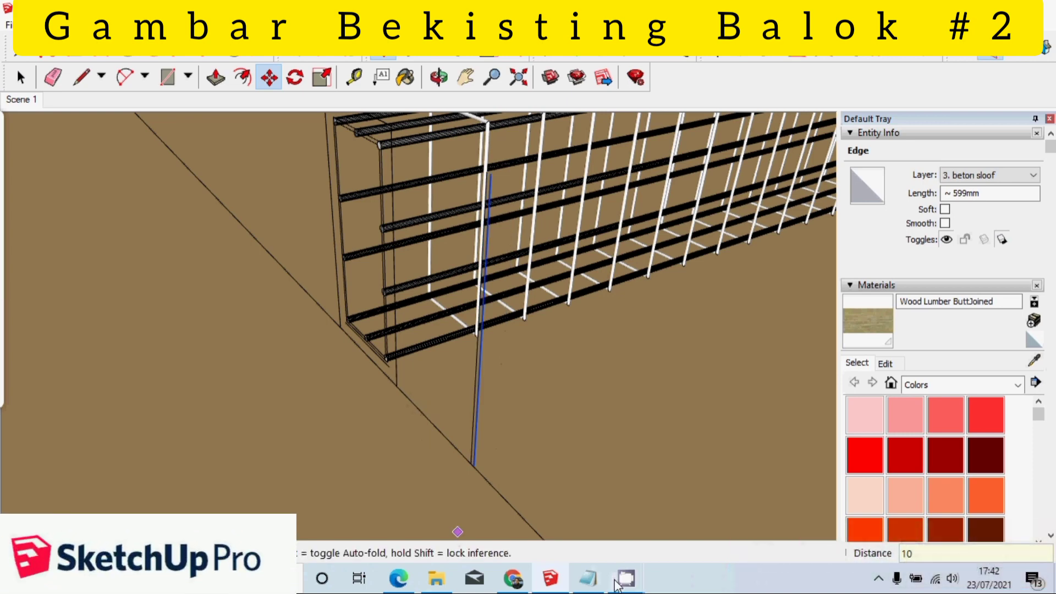
- Add the line 'saya memakai triplex tebal 10mm' below the 15 cm note
click(588, 579)
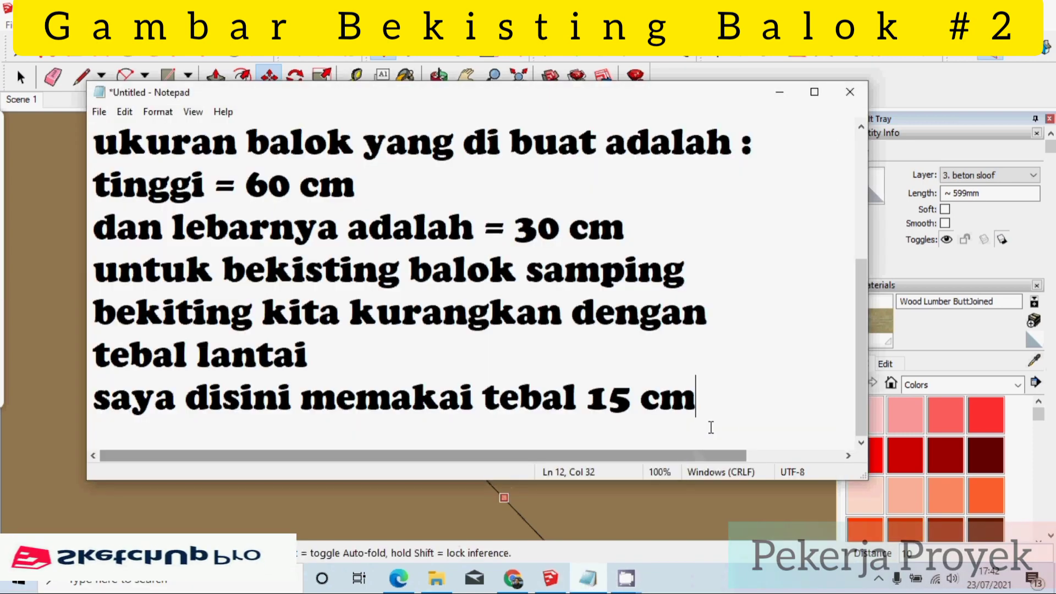
key(Return)
key(Return)
key(Return)
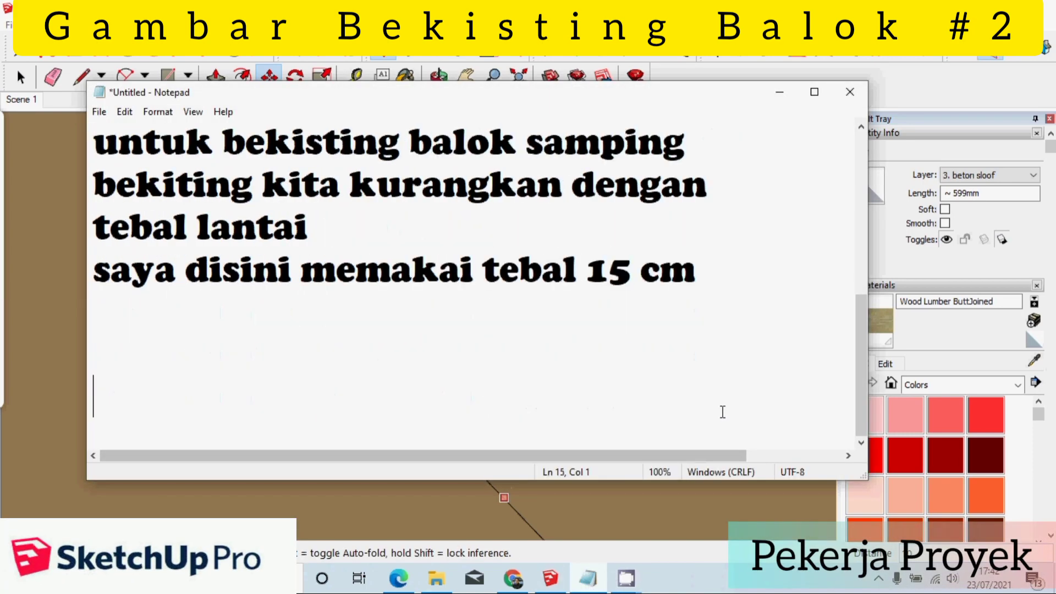
text(saya mem)
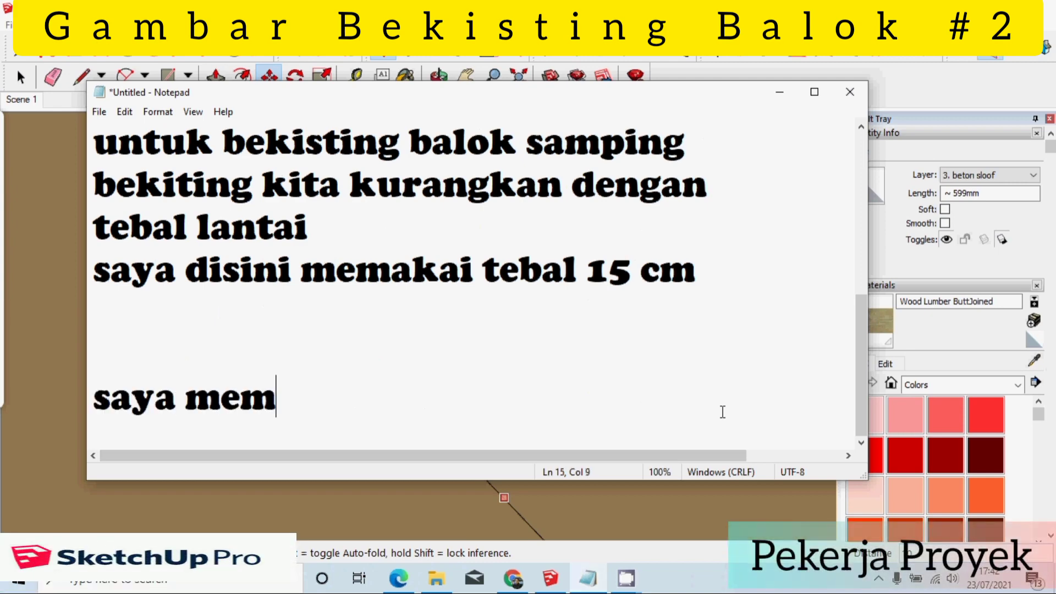
text(akai)
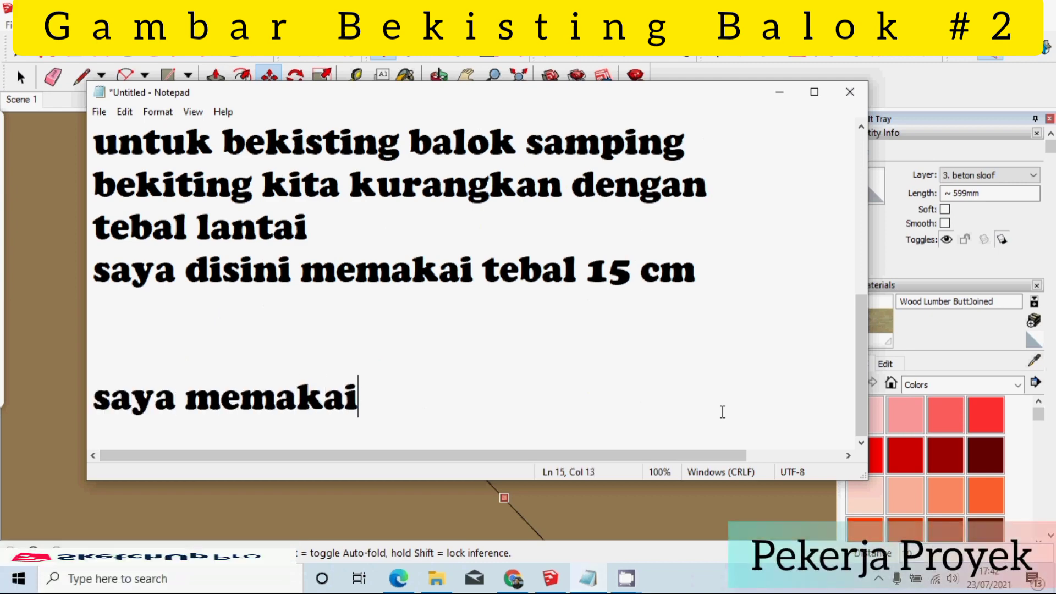
text( tripl)
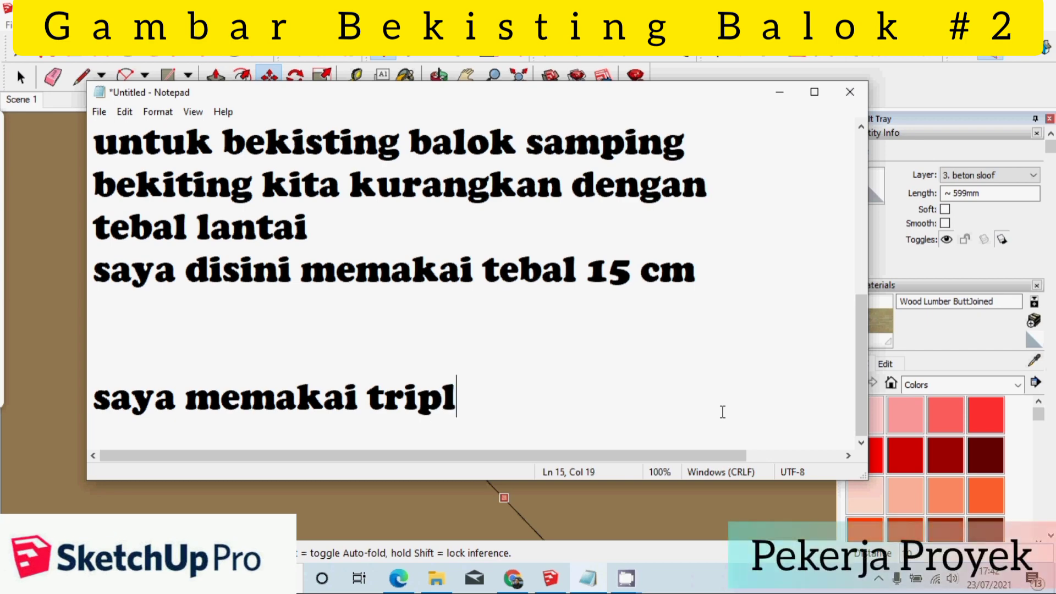
text(ex te)
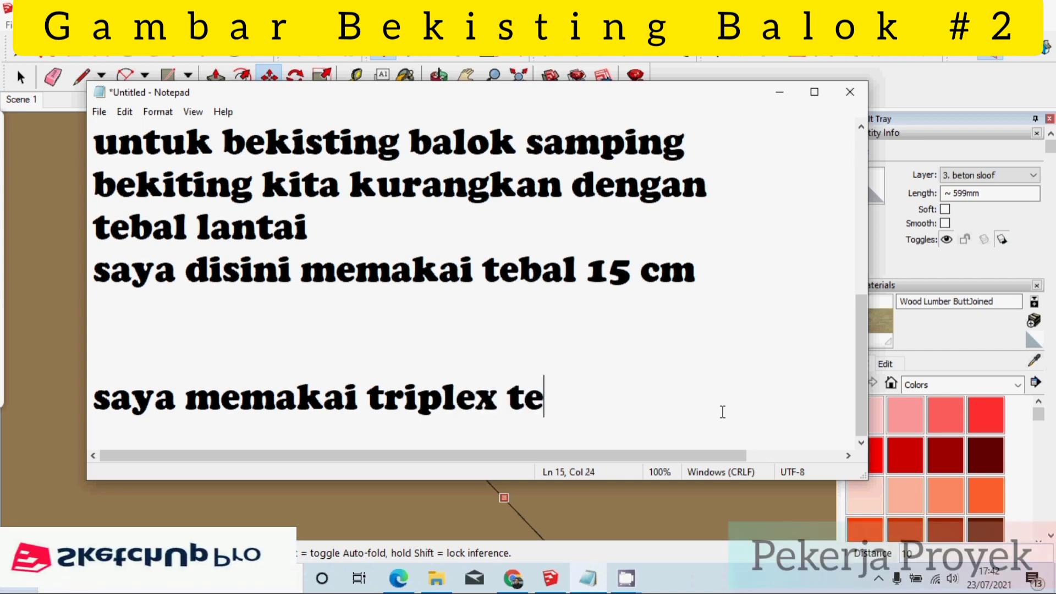
text(bal 10)
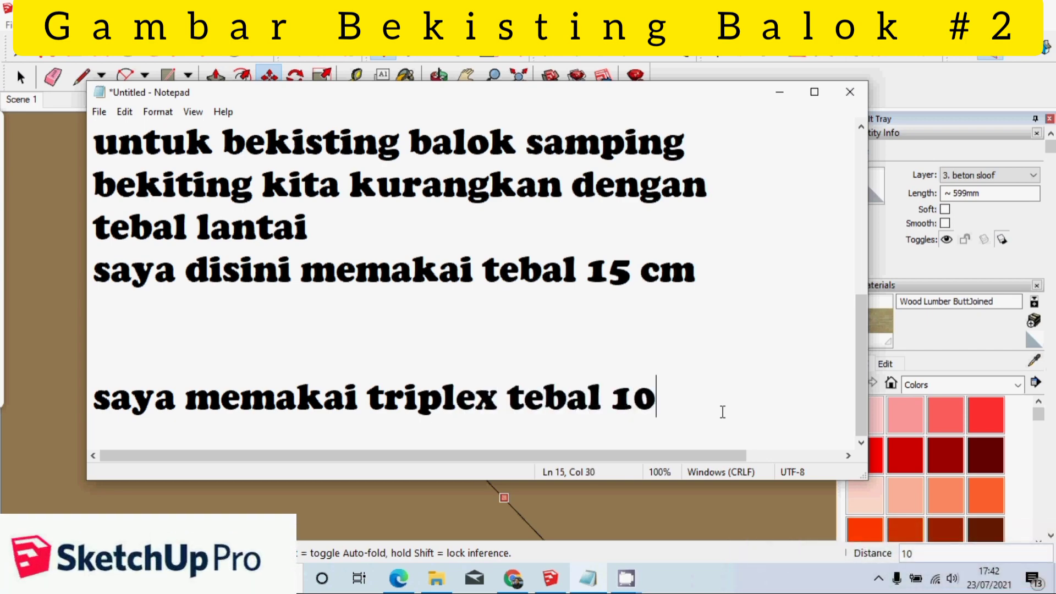
text(MM)
key(BackSpace)
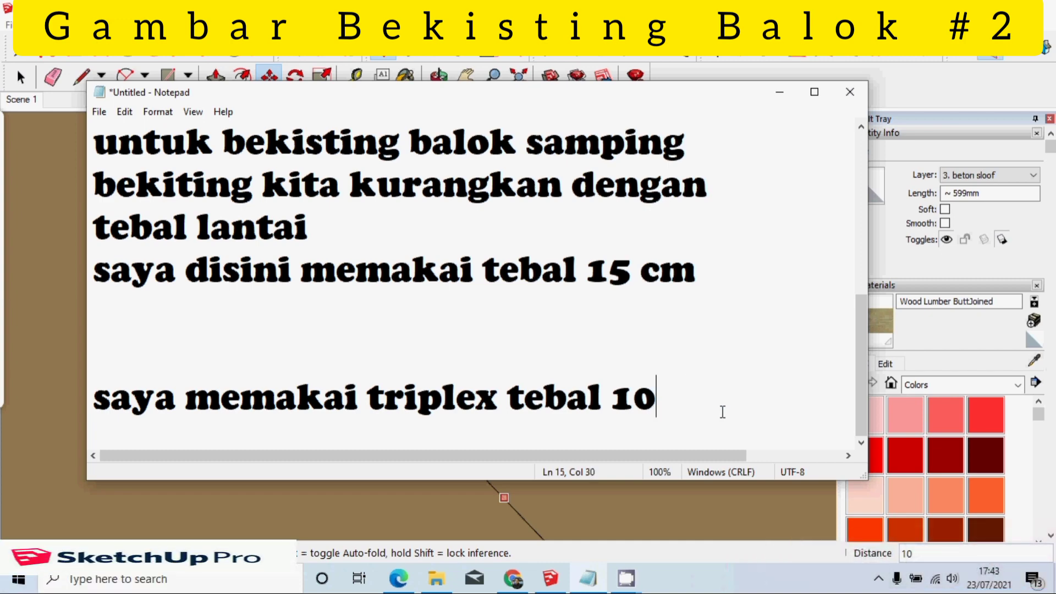
text(mm)
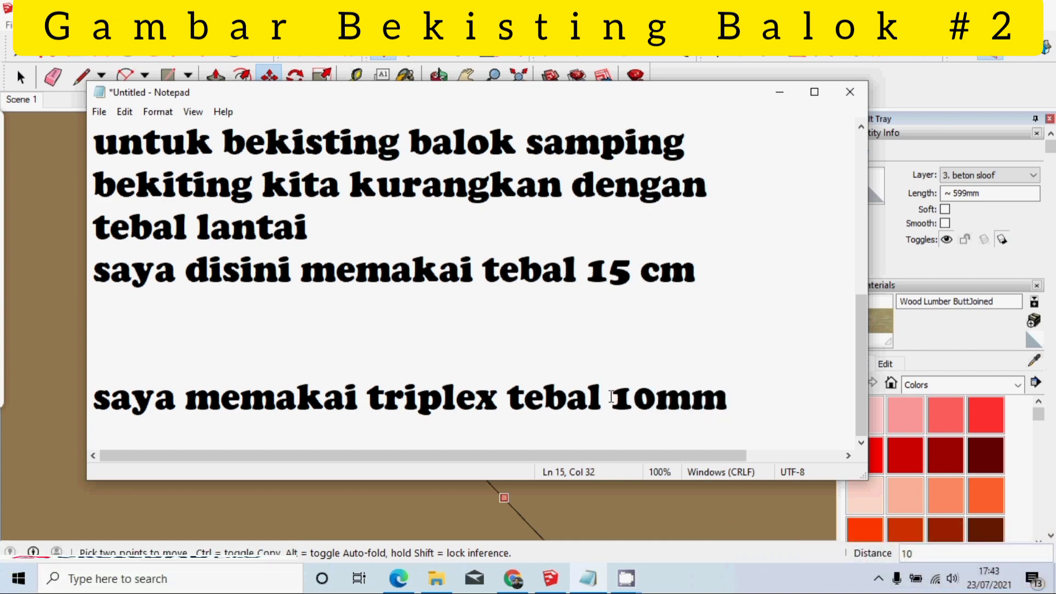
click(612, 397)
- Insert '=' in the triplex note and group the plank outline beside the rebar cage
text(=)
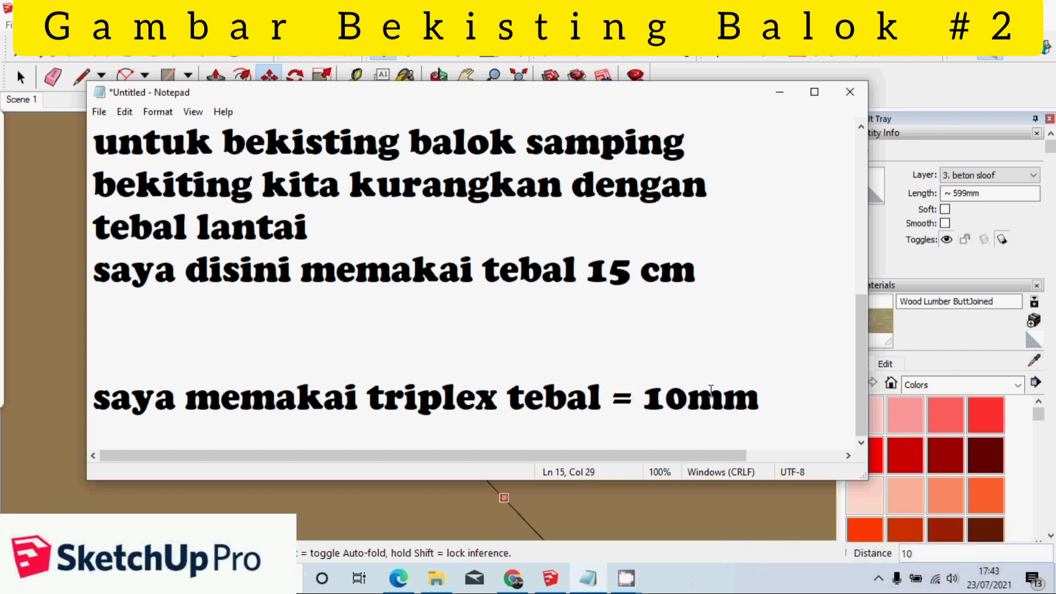
click(807, 404)
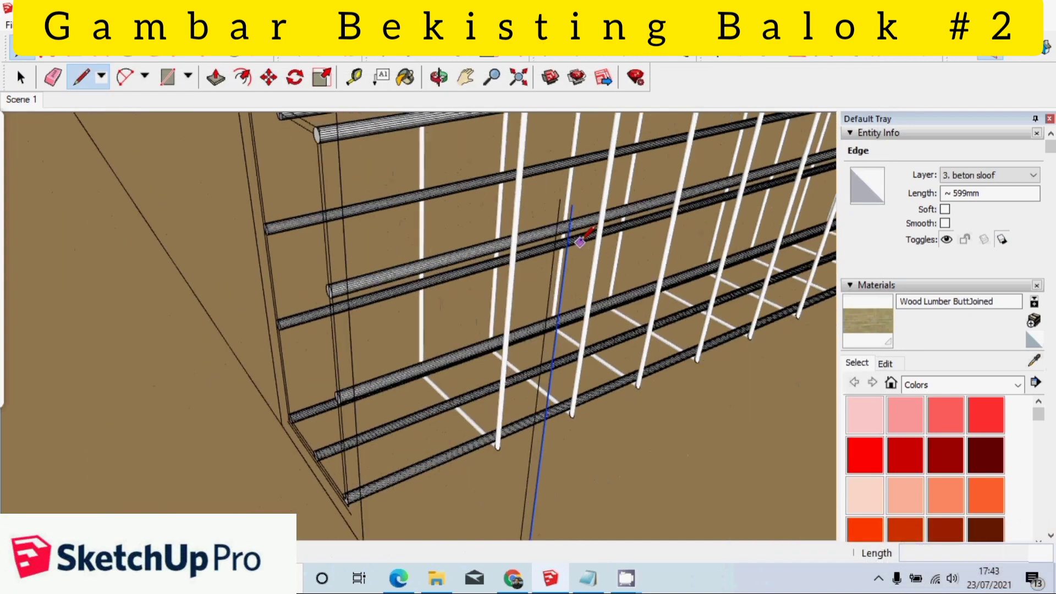
scroll(572, 205, down, 5)
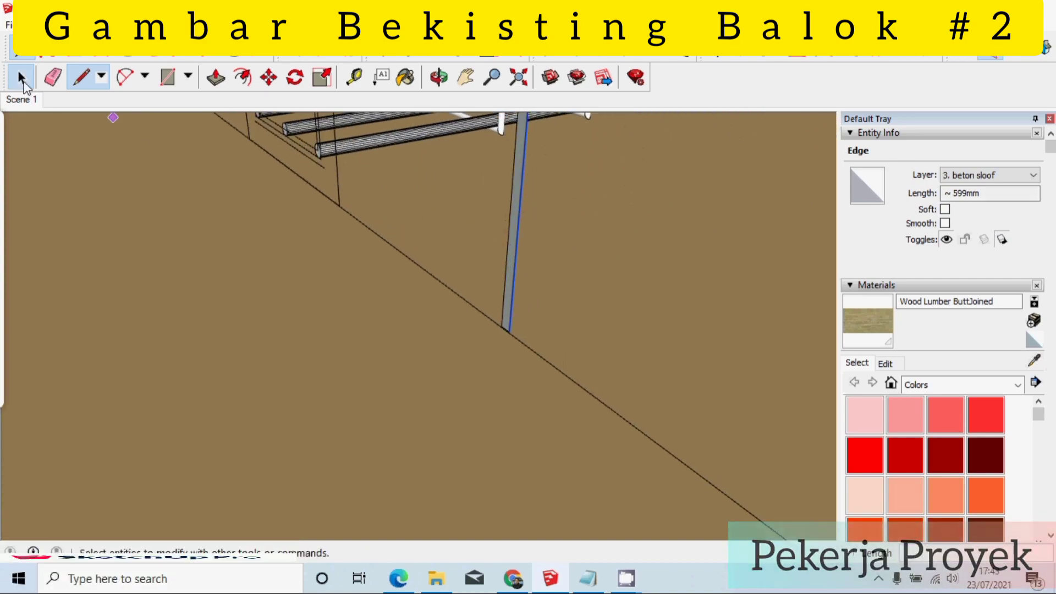
key(space)
scroll(511, 308, up, 2)
scroll(511, 305, down, 3)
mouse_move(542, 280)
middle_down()
mouse_move(542, 128)
mouse_move(528, 162)
middle_up()
scroll(545, 117, up, 4)
scroll(528, 161, down, 2)
right_click(528, 162)
click(566, 295)
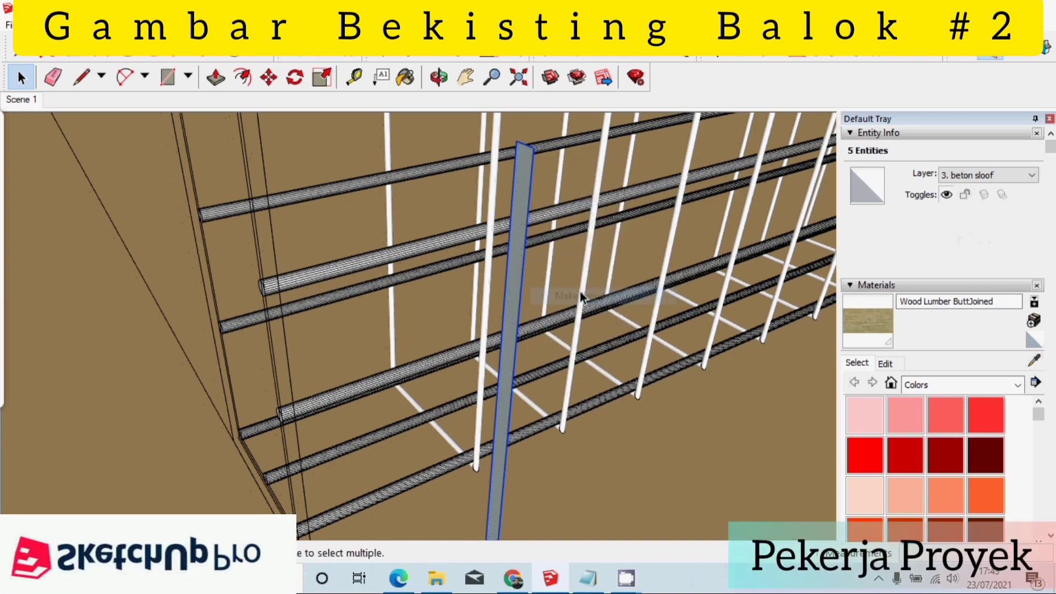
- Inside the plank group, extrude the face 2400mm along the cage
middle_drag(567, 295, 388, 234)
scroll(413, 351, up, 3)
double_click(414, 351)
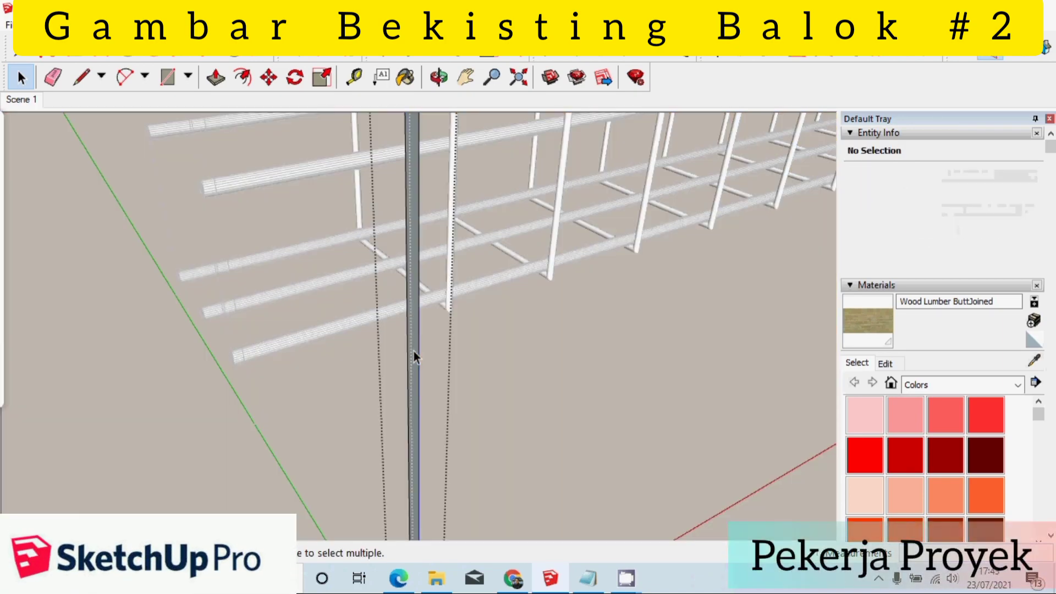
key(p)
drag(413, 351, 527, 325)
text(400)
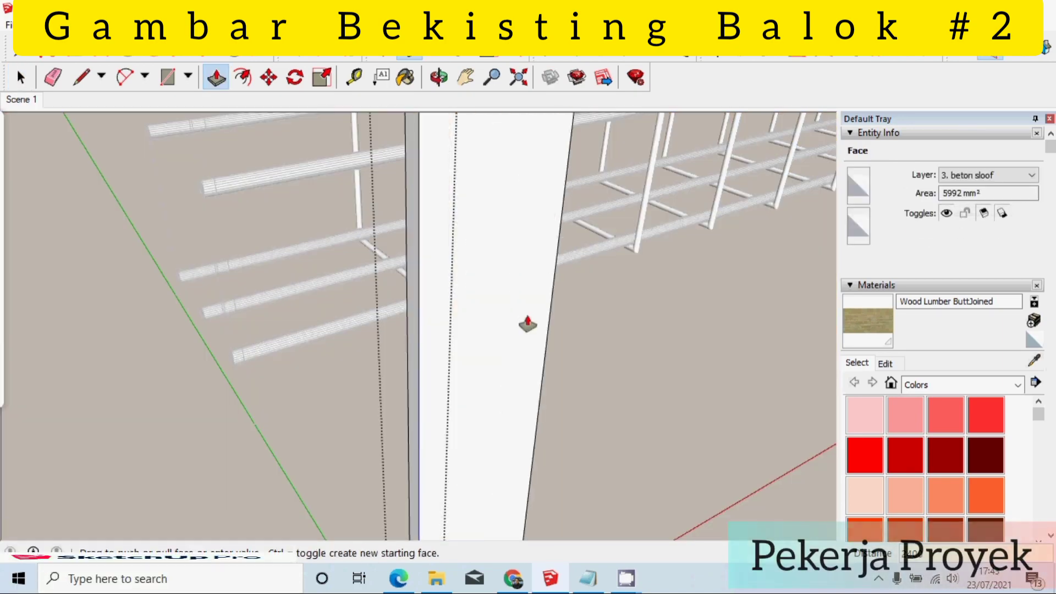
key(Return)
scroll(528, 323, down, 5)
middle_drag(490, 391, 79, 191)
- Exit the group and dimension the panel's 2400mm length along its bottom
key(space)
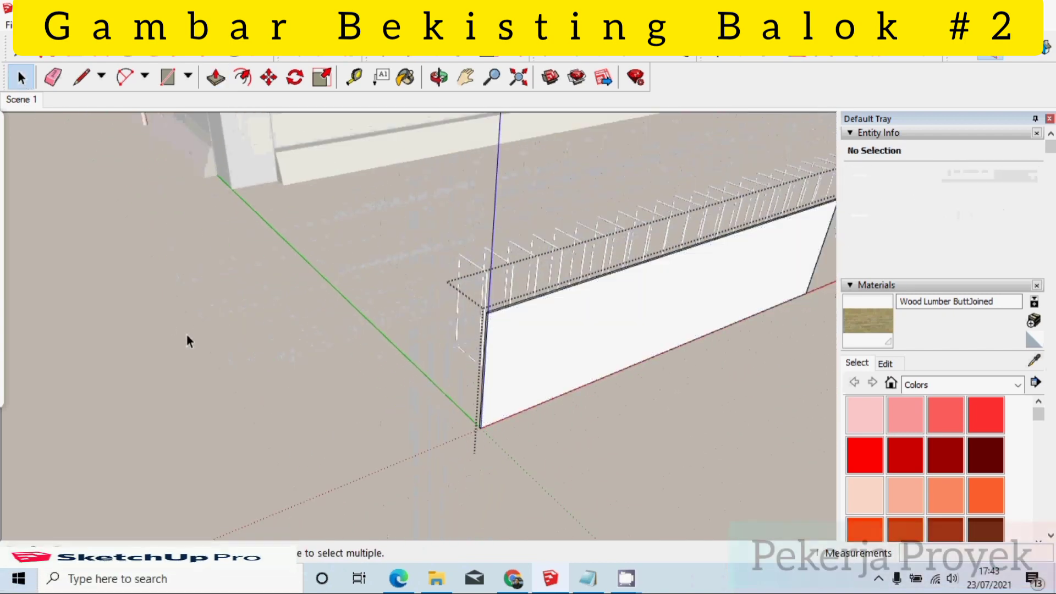
click(186, 334)
mouse_move(187, 334)
middle_down()
mouse_move(612, 401)
mouse_move(684, 326)
middle_up()
click(686, 309)
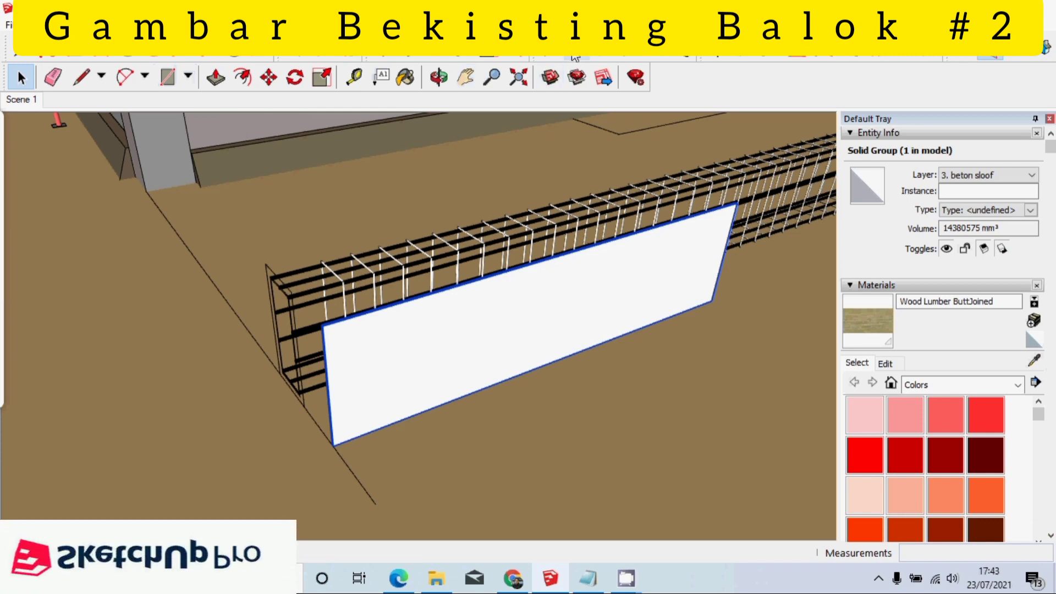
click(575, 57)
click(333, 446)
click(710, 300)
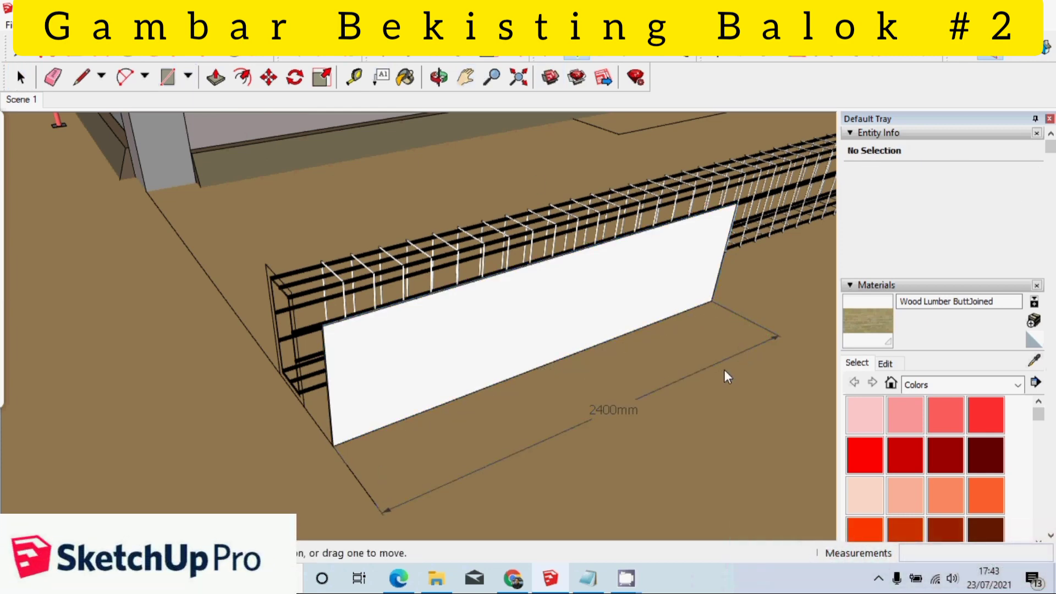
mouse_move(626, 579)
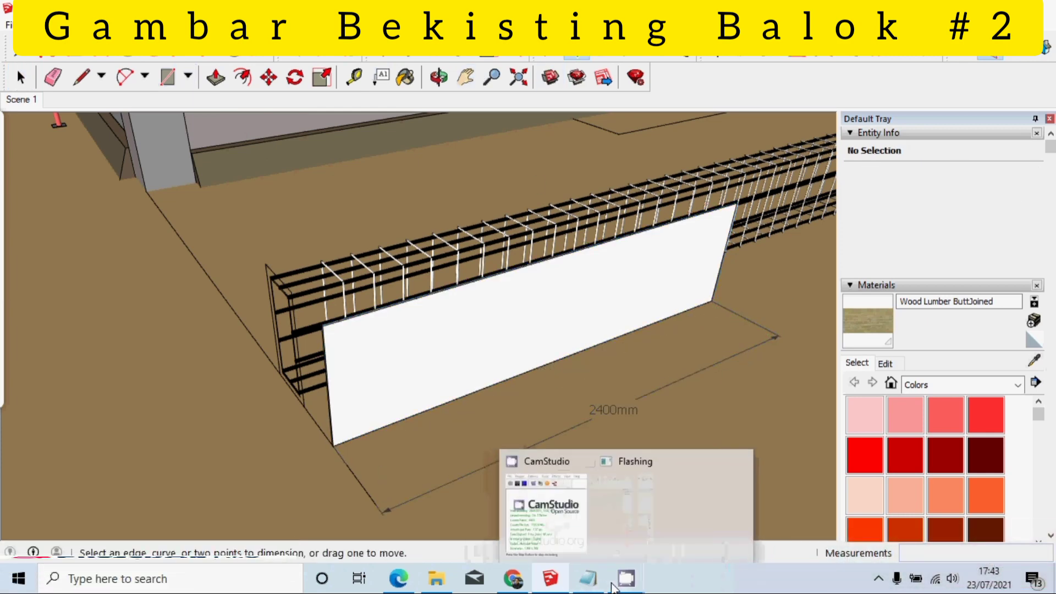
- Note that the panel length matches the triplex sheet: 2,4m / 2400mm
click(588, 577)
key(Return)
key(Return)
text(u)
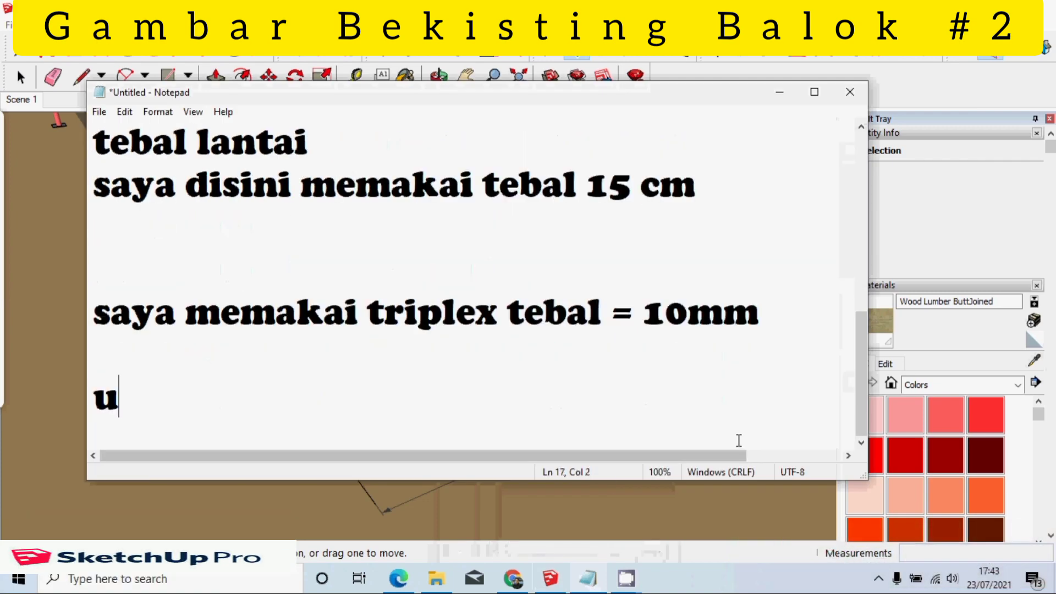
text(ntuk panjangn)
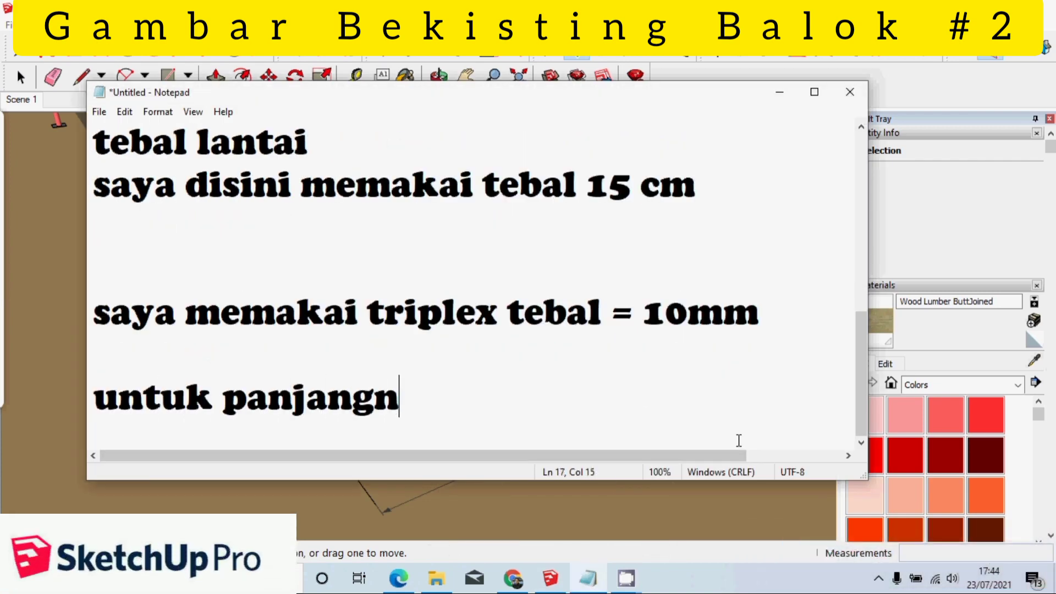
text(ya saya buat)
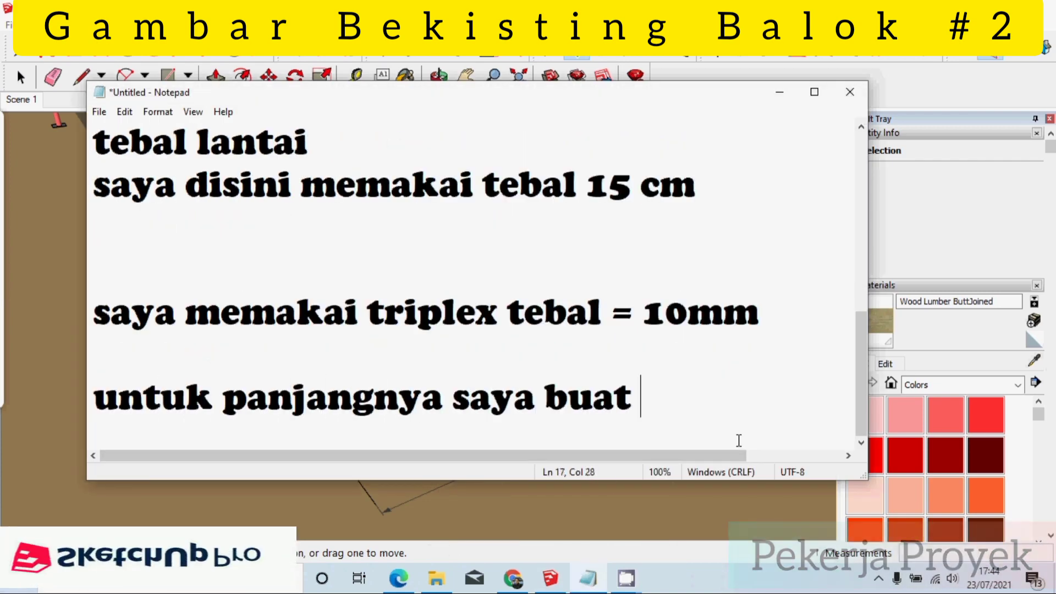
key(Return)
text(menyesuai)
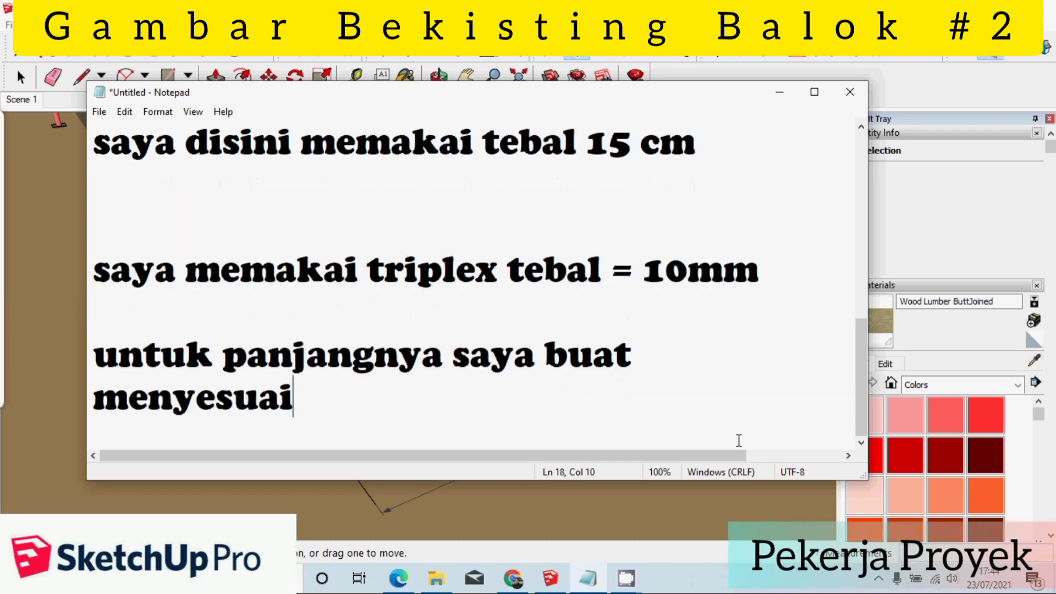
text(kan dengan panjang )
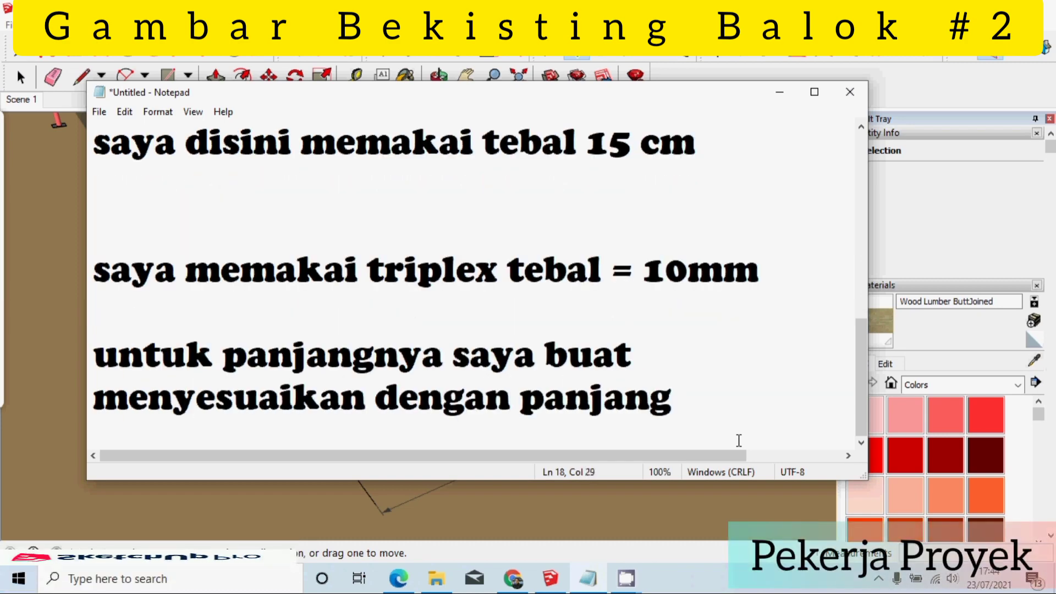
text(triplex)
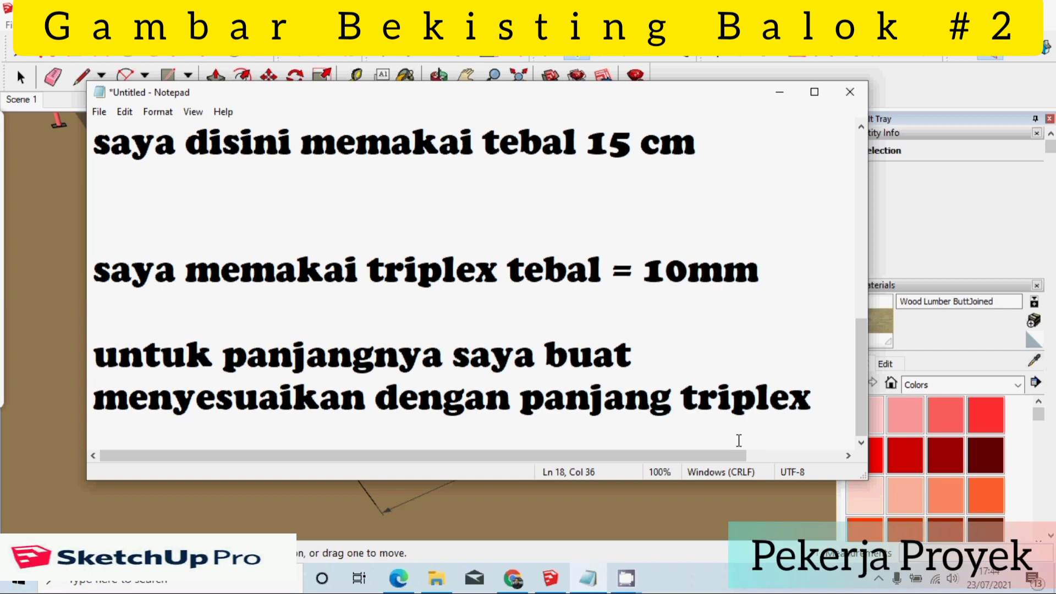
key(Return)
text(saya menggu)
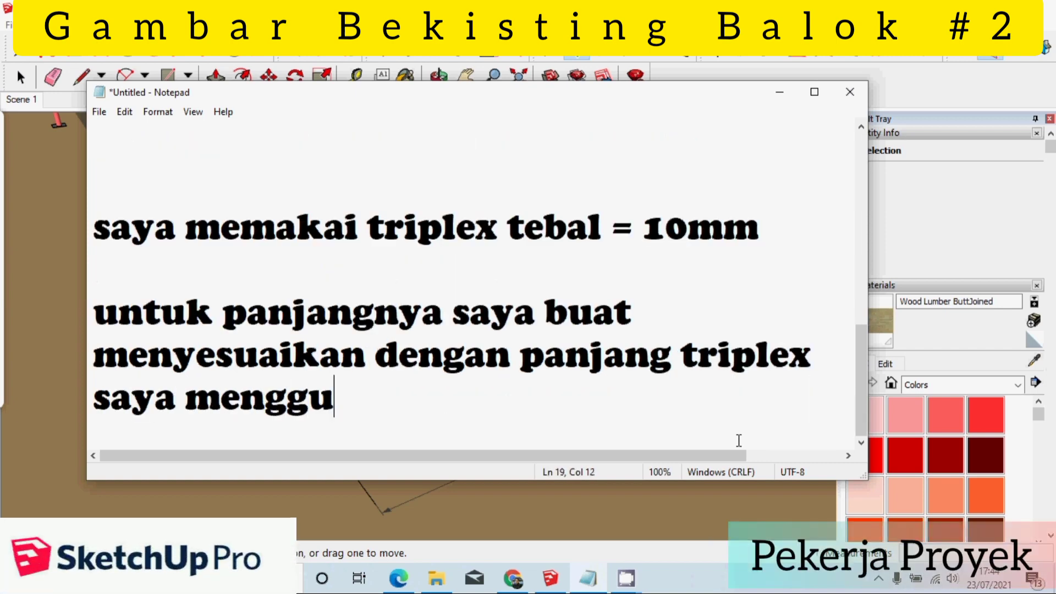
text(nakan panjan)
text(g 2,)
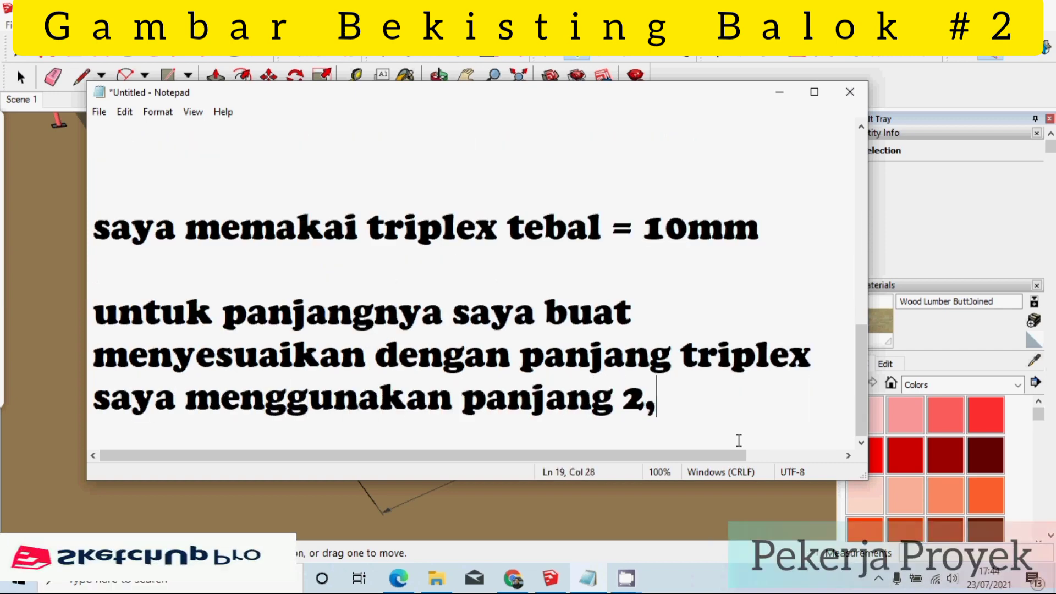
text(4m /)
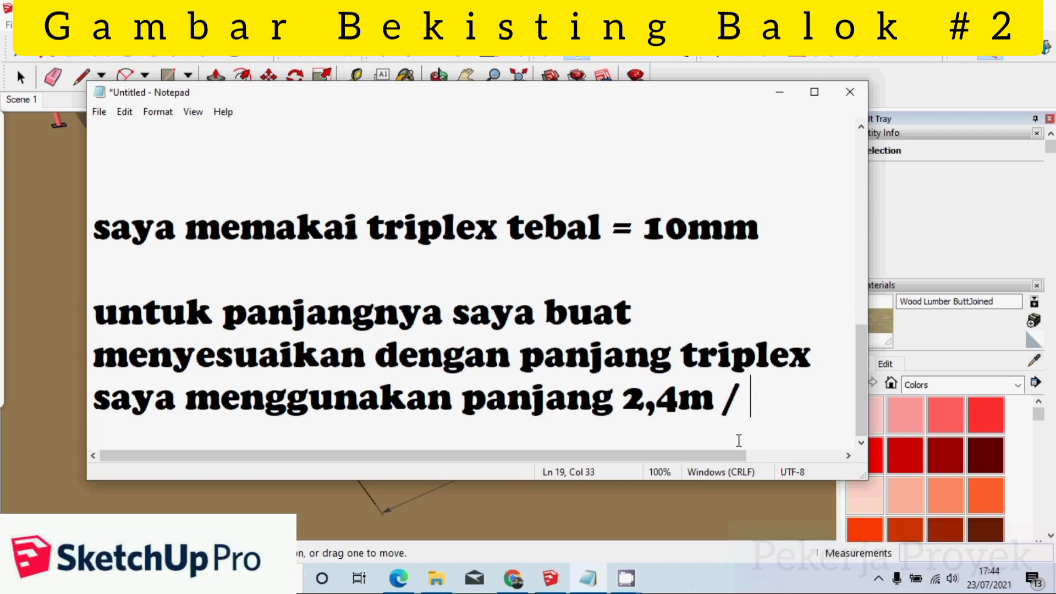
text(2400)
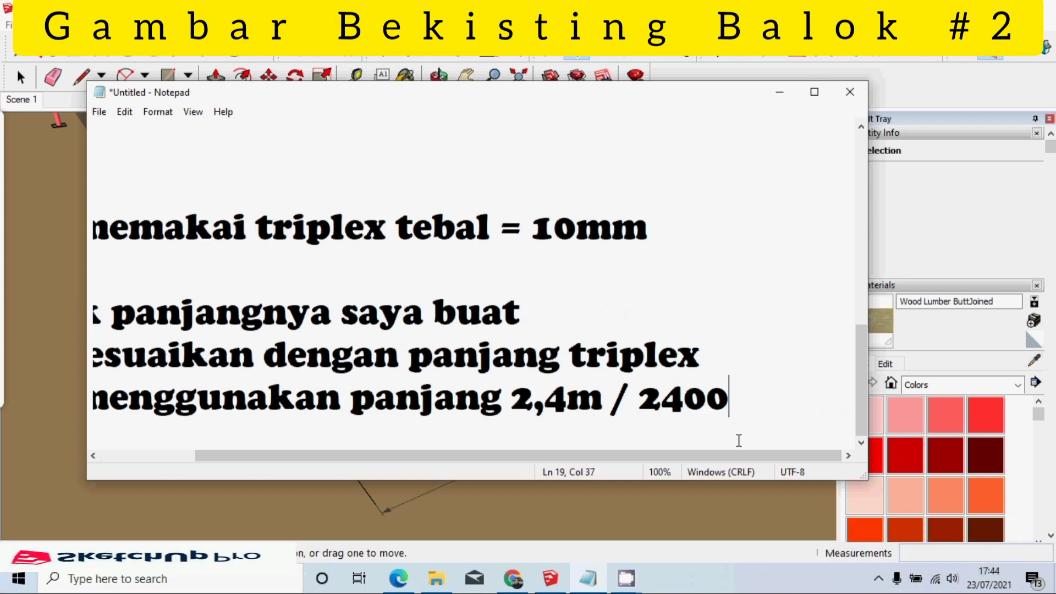
text(MMmm)
key(Return)
key(Return)
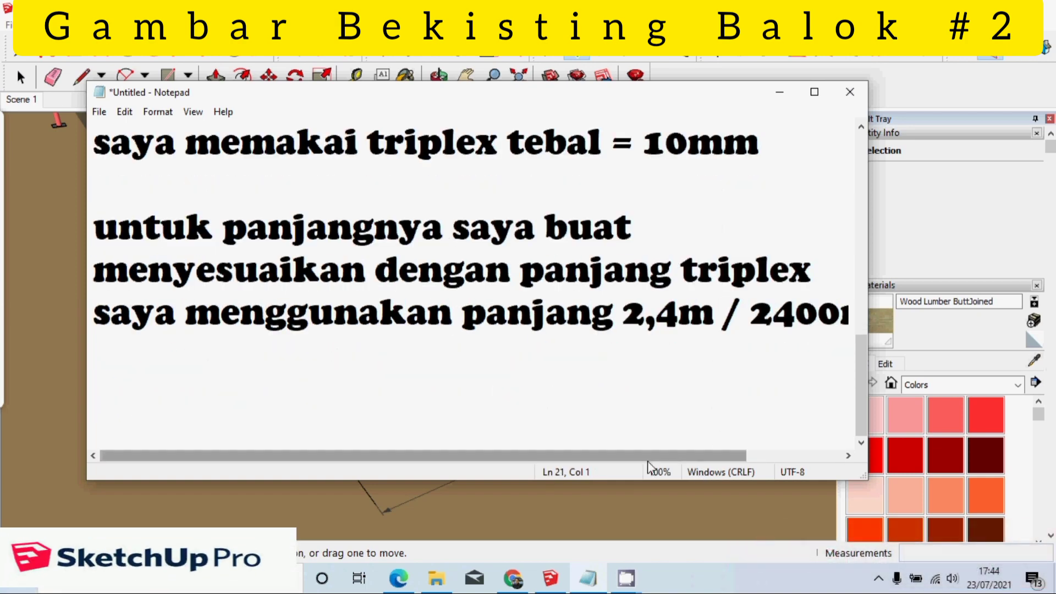
- Paint the white panel with the Wood Lumber ButtJoined texture
click(815, 91)
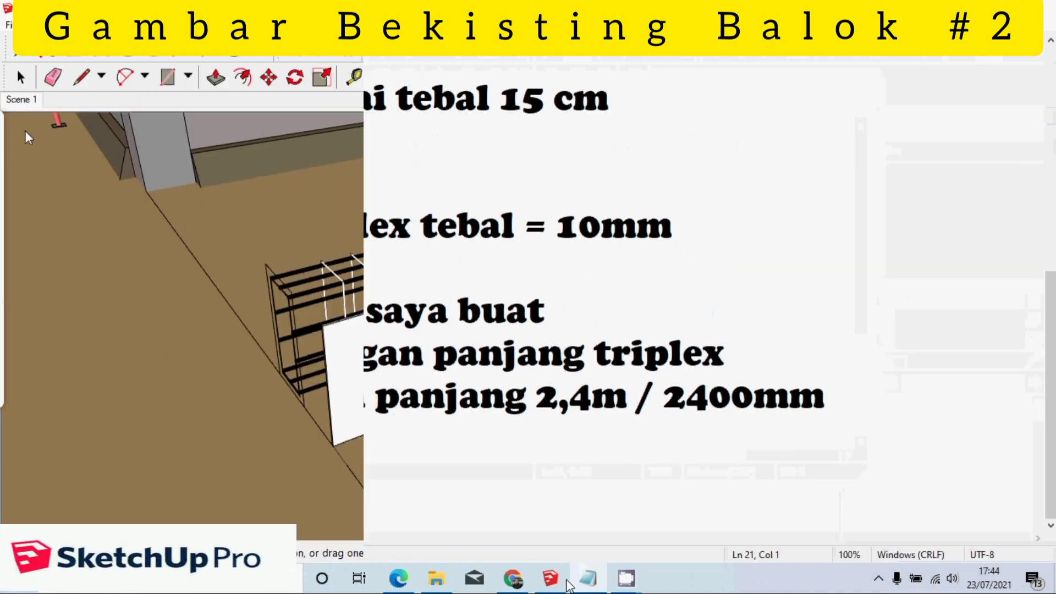
scroll(368, 391, up, 2)
click(374, 434)
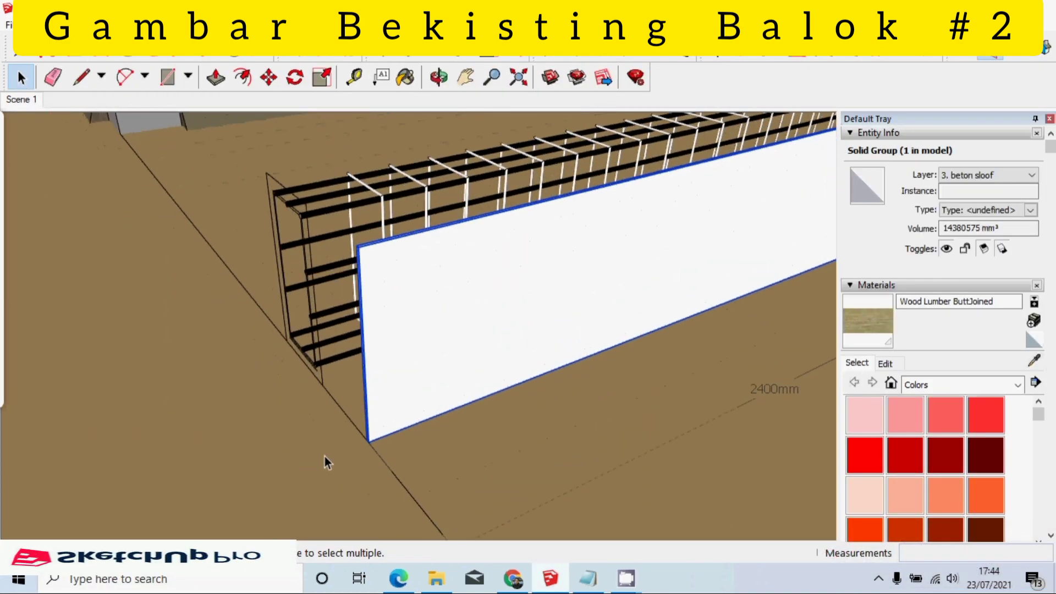
key(b)
click(691, 302)
key(space)
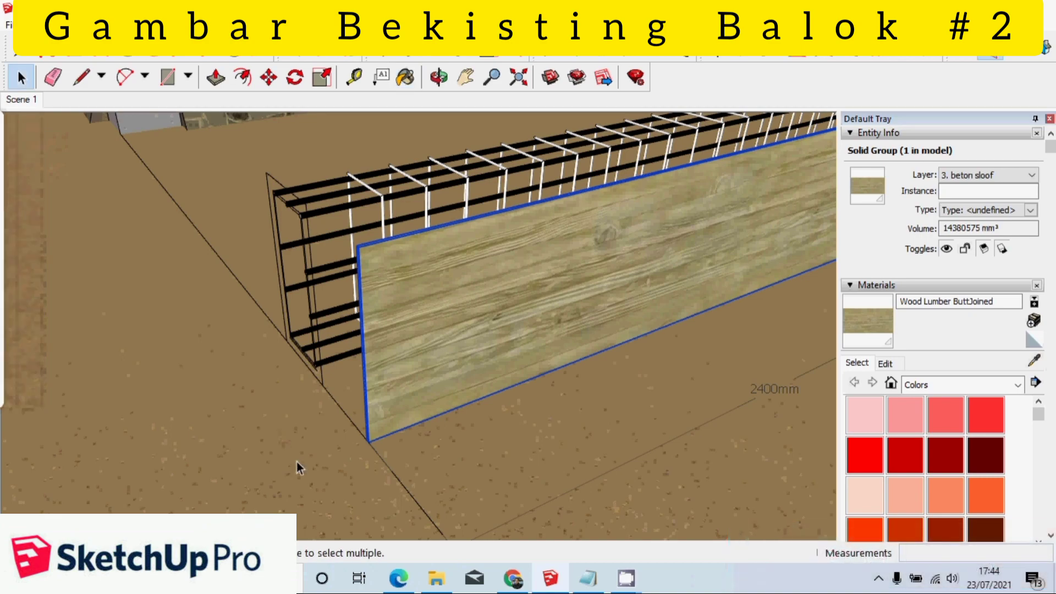
- Move-copy the wood-textured panel from its bottom corner
click(357, 455)
scroll(377, 434, up, 2)
click(377, 435)
click(268, 77)
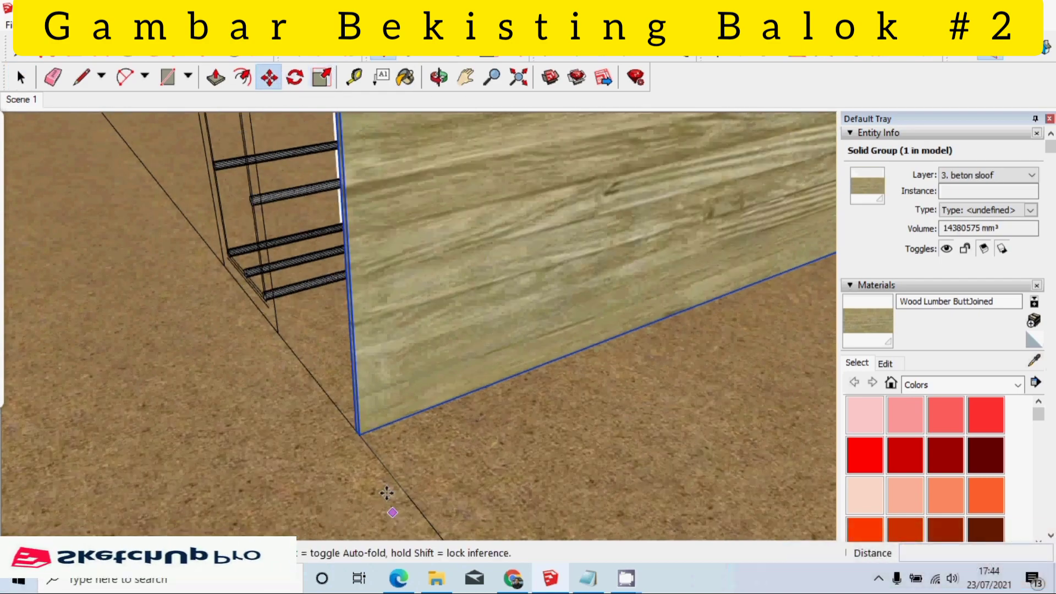
scroll(363, 421, up, 3)
click(369, 415)
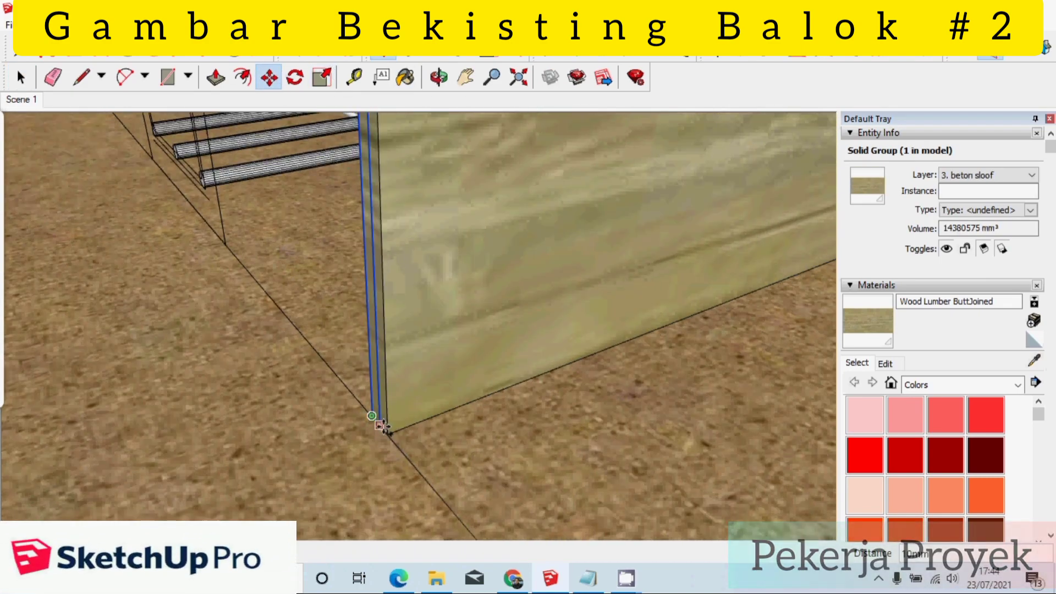
- Copy the panel's bottom edge up 50 and pull the strip out 60mm into a batten
key(space)
middle_drag(120, 159, 440, 341)
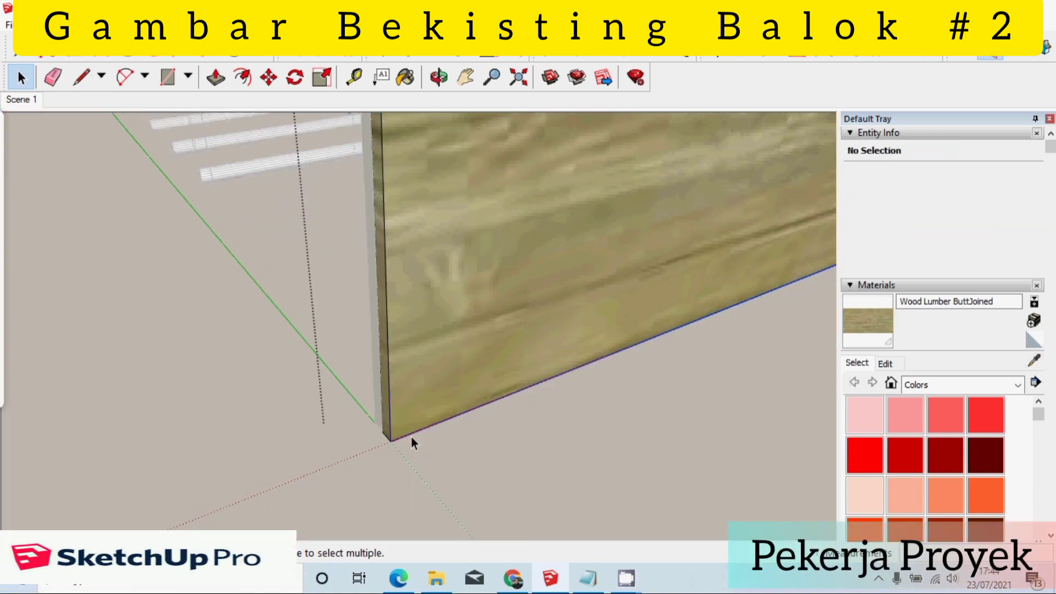
click(412, 438)
key(m)
text(50)
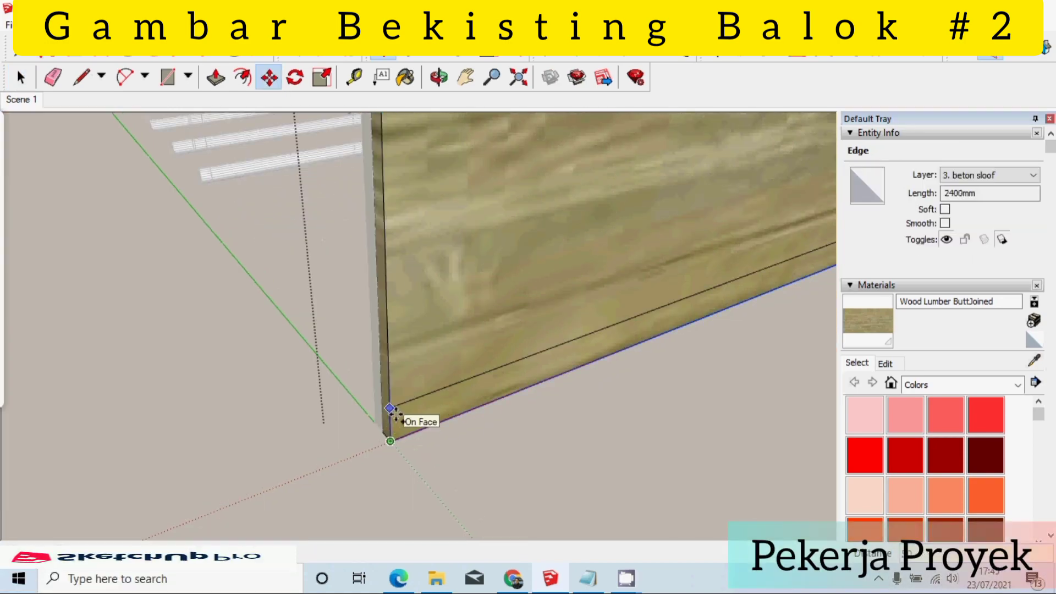
key(Return)
click(397, 333)
click(382, 307)
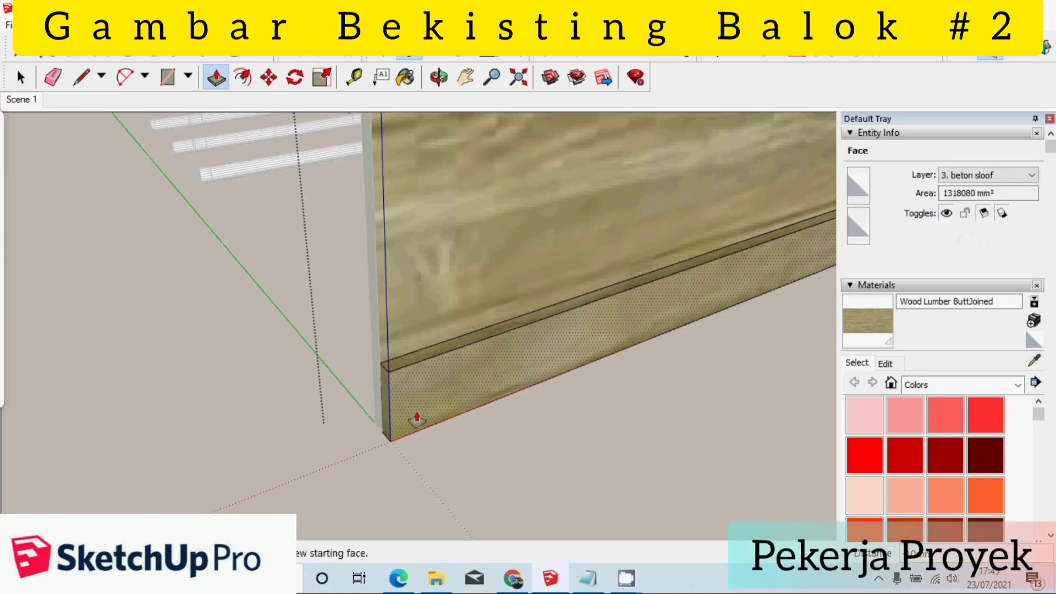
click(412, 301)
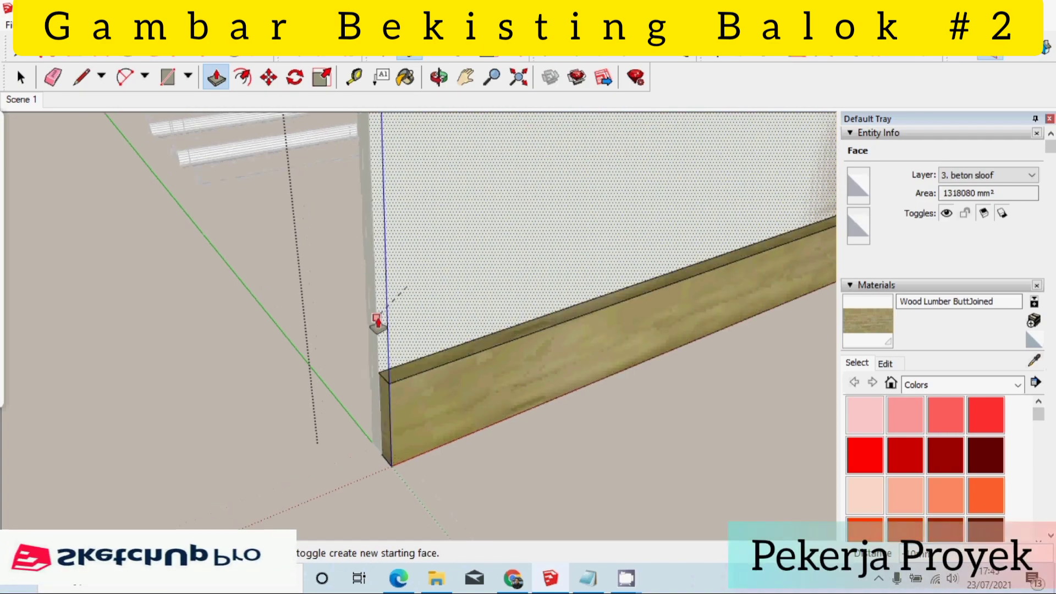
click(427, 406)
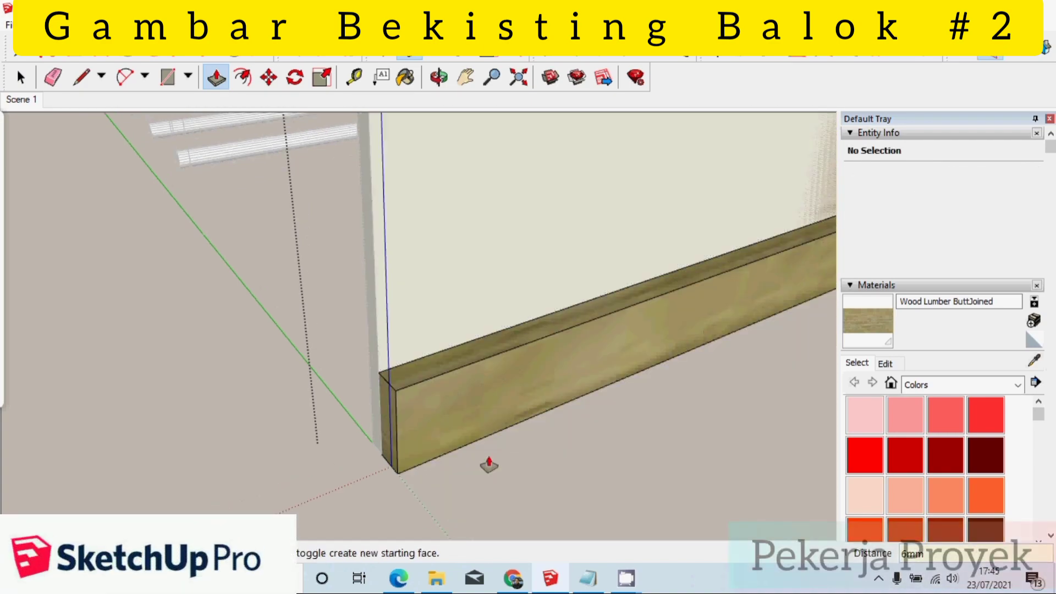
scroll(510, 464, up, 2)
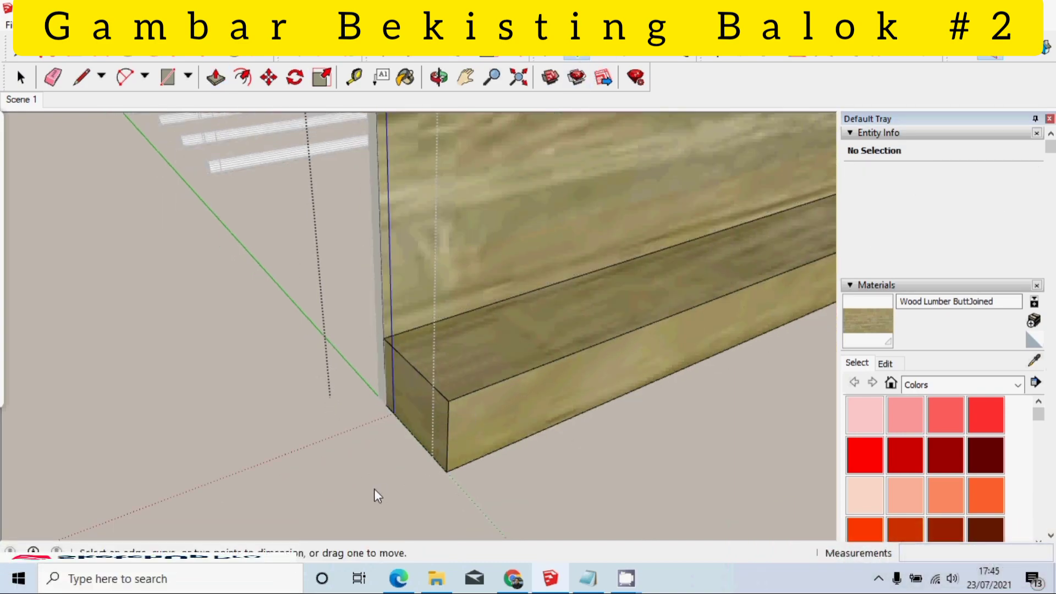
key(space)
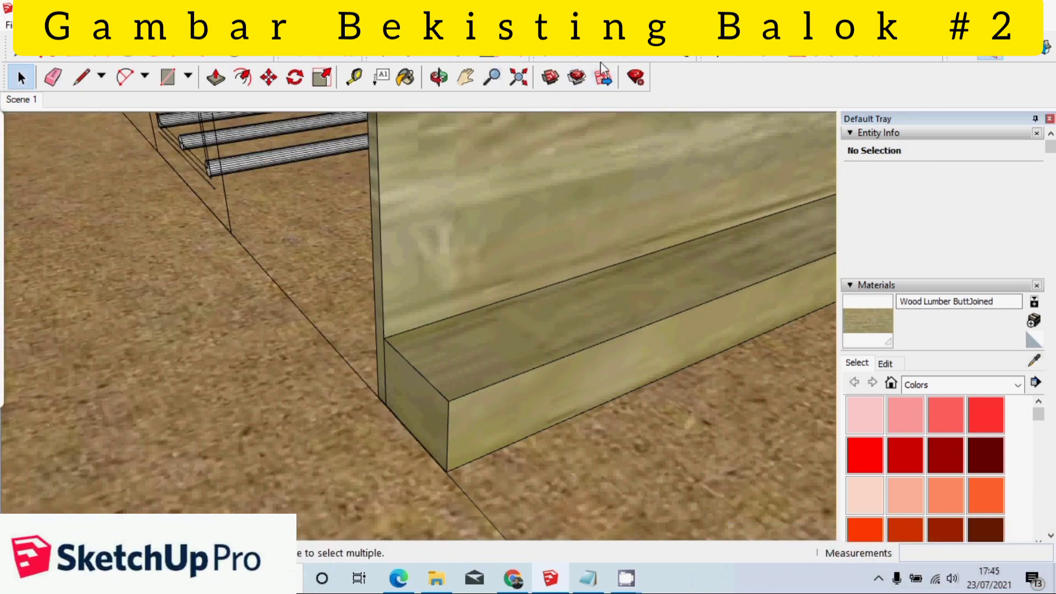
- Dimension the batten end with its 70mm and 50mm sizes
key(d)
click(448, 401)
click(383, 339)
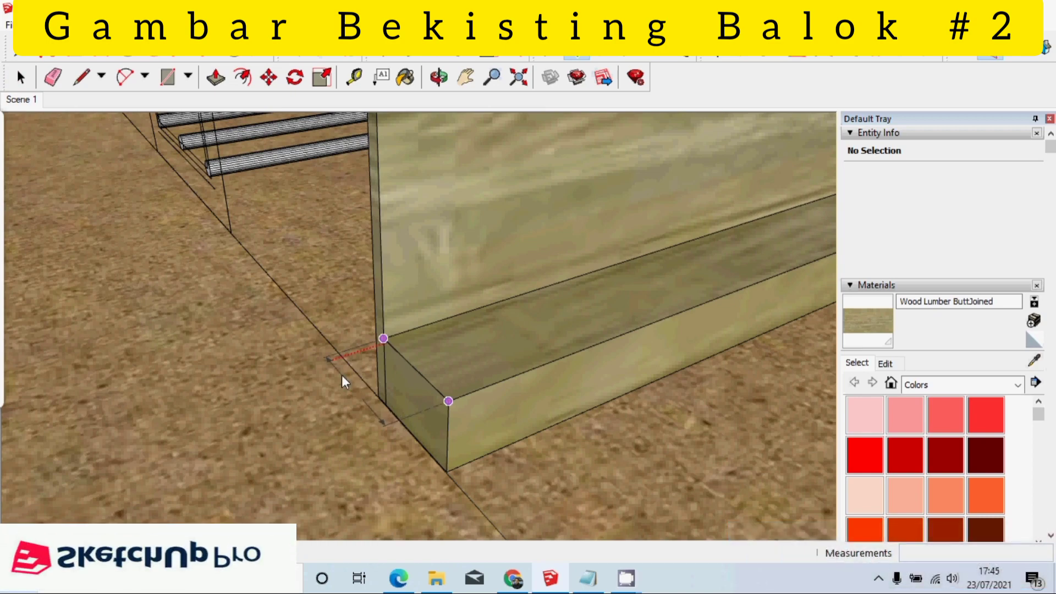
click(341, 374)
click(447, 472)
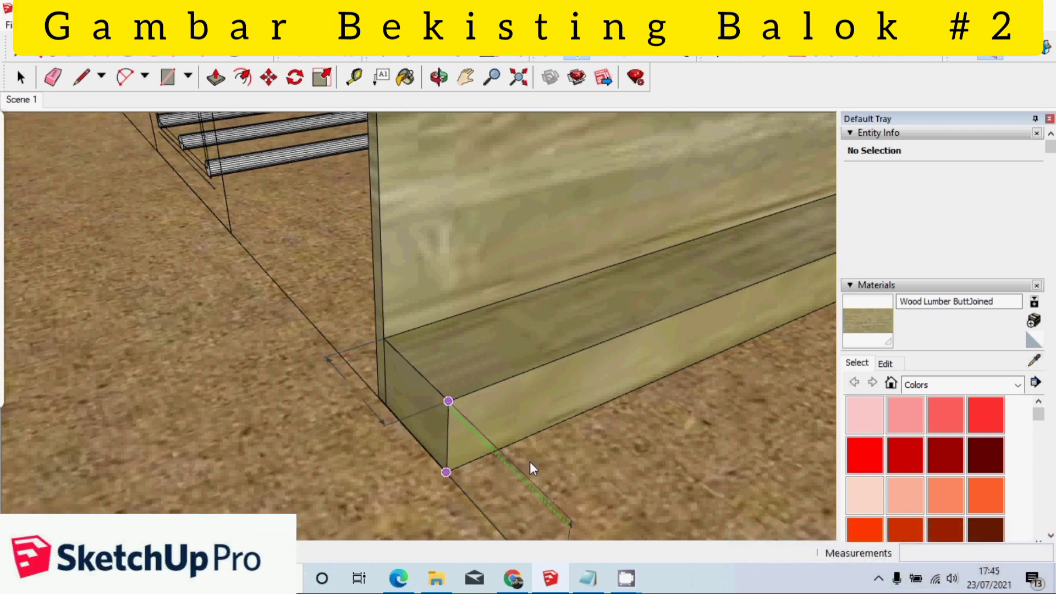
click(366, 464)
scroll(365, 463, down, 1)
scroll(365, 463, down, 1)
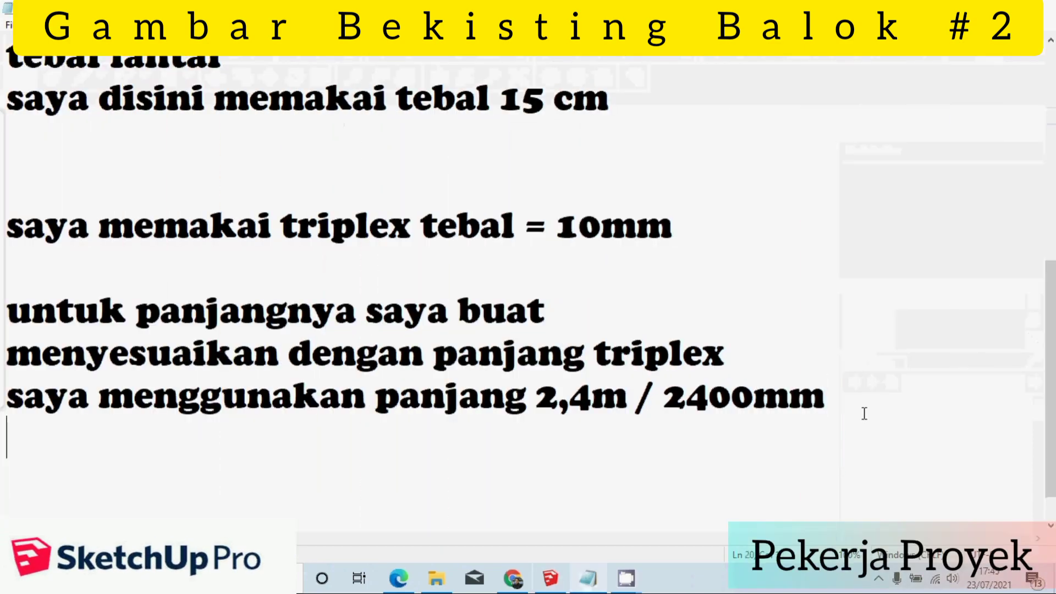
- Add the note 'kemudian saya menggunakan balok 5/7 untuk rangka bekistingnya'
key(Return)
key(Return)
text(k)
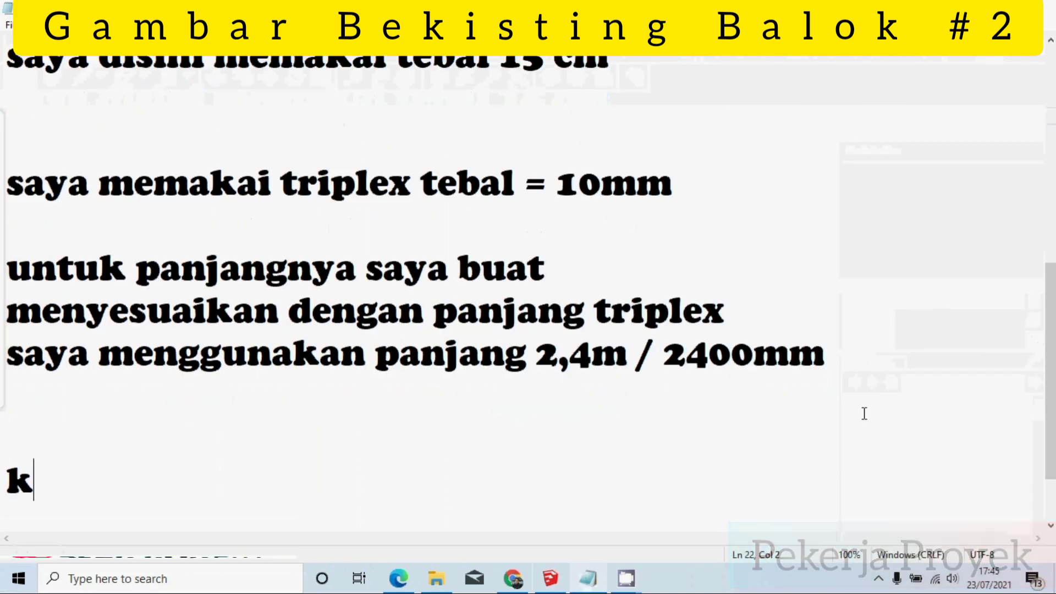
text(menggunakan )
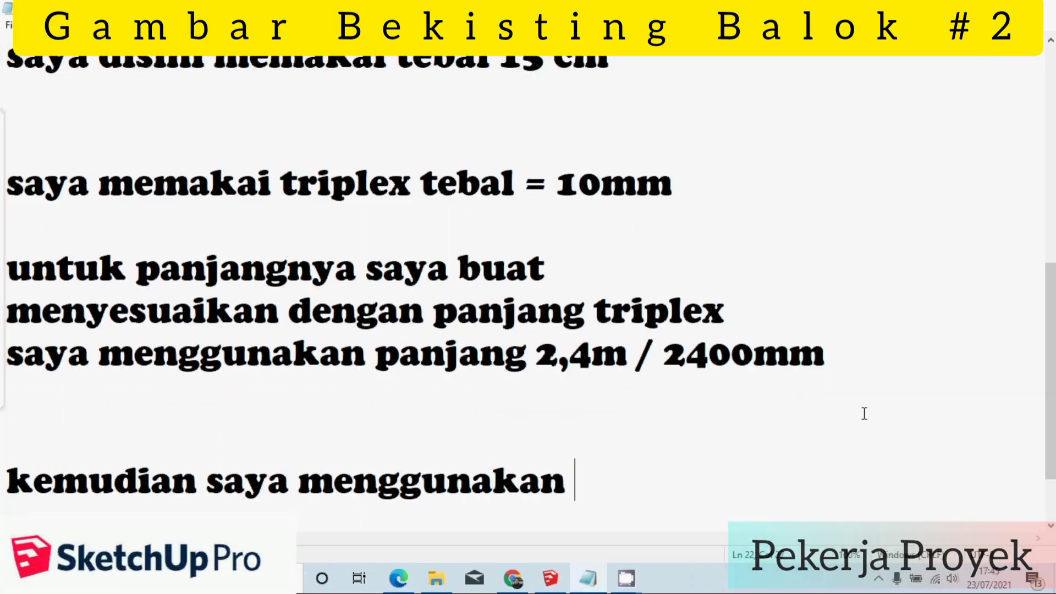
text(balok 5)
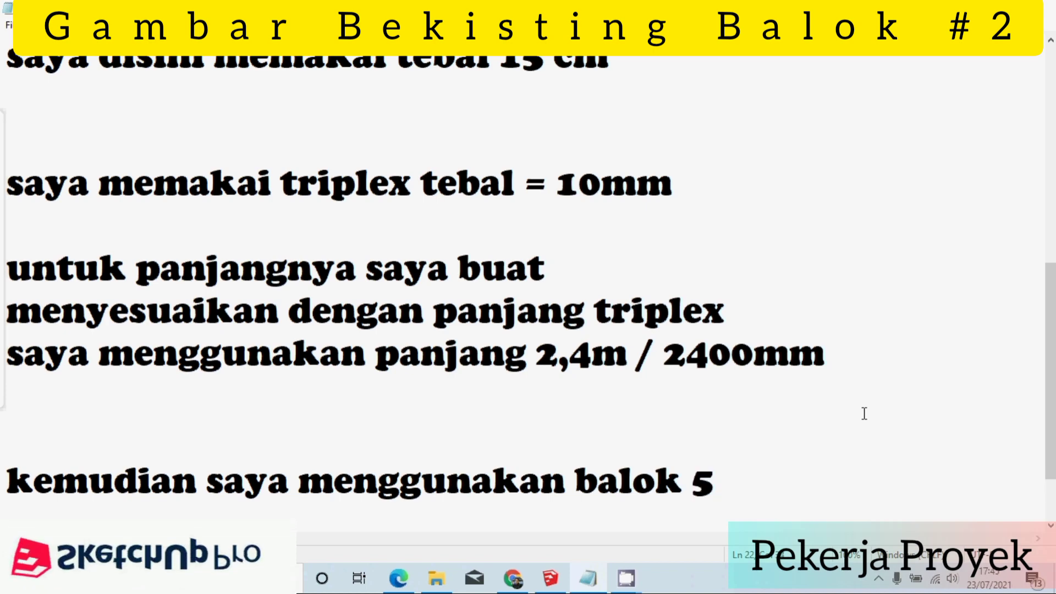
text(/7 untu)
text(k)
key(Return)
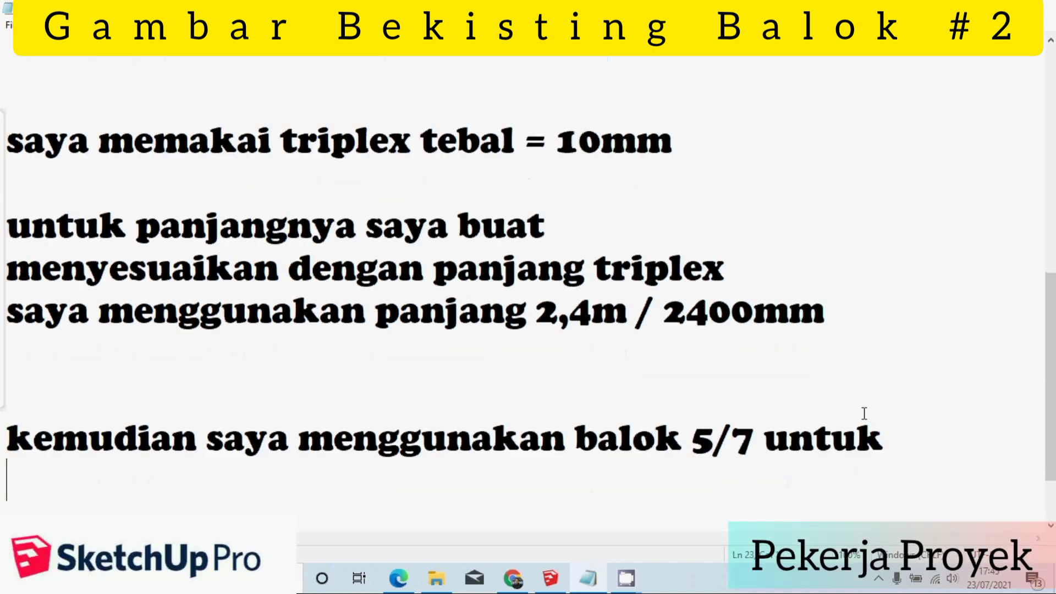
text(bekisting)
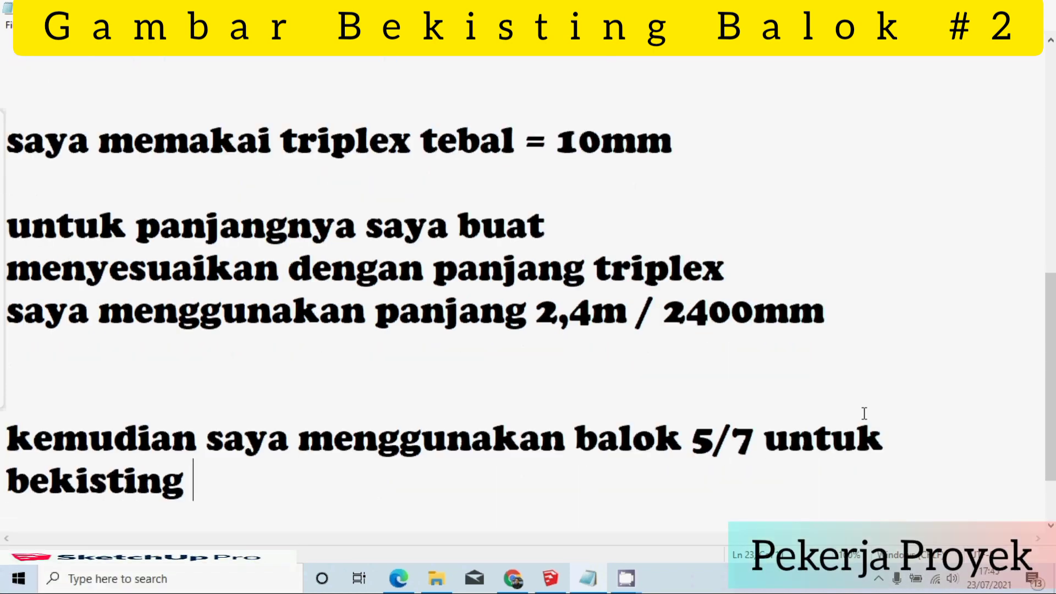
key(BackSpace)
key(BackSpace)
key(BackSpace)
text(gka )
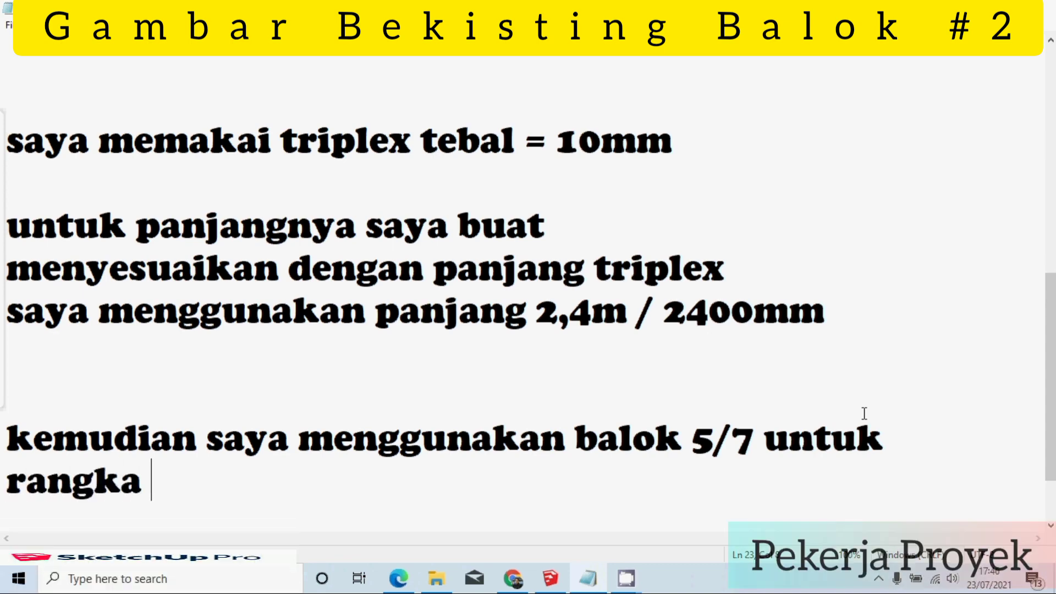
text(bekistingn)
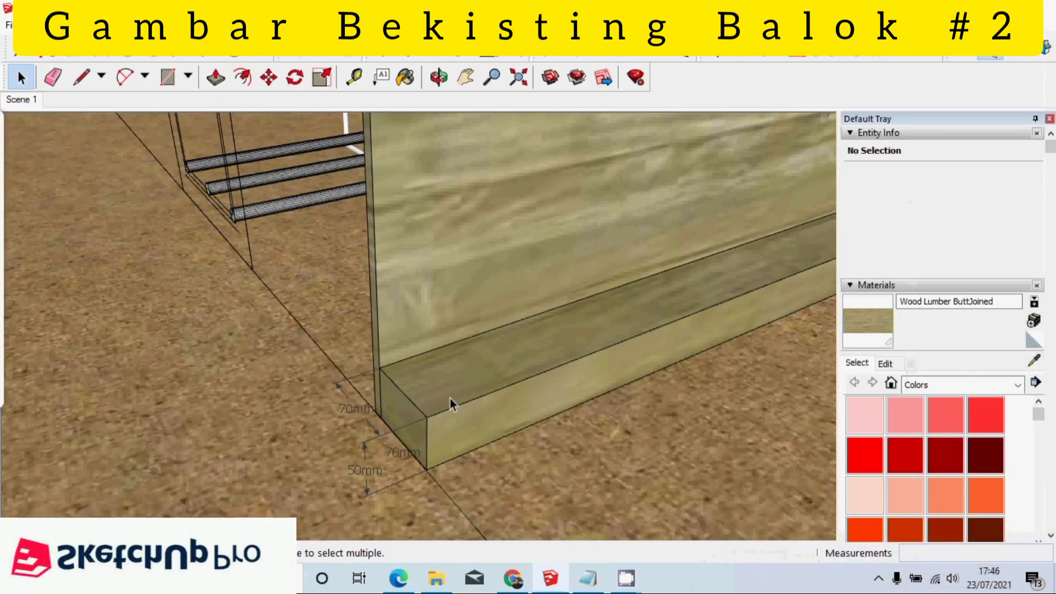
click(450, 398)
middle_drag(450, 399, 449, 355)
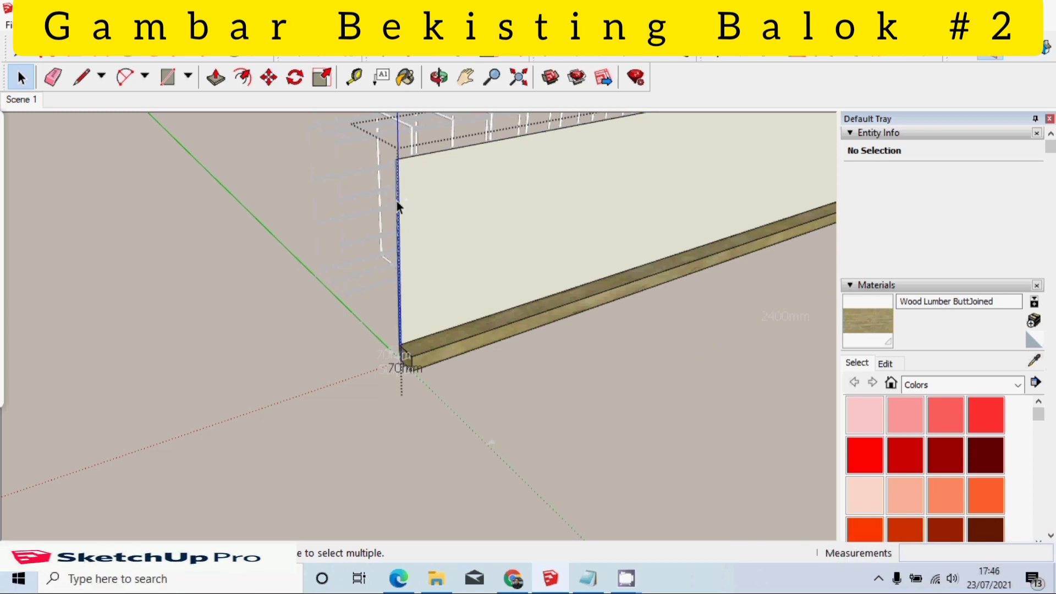
scroll(286, 397, down, 5)
middle_drag(287, 396, 629, 243)
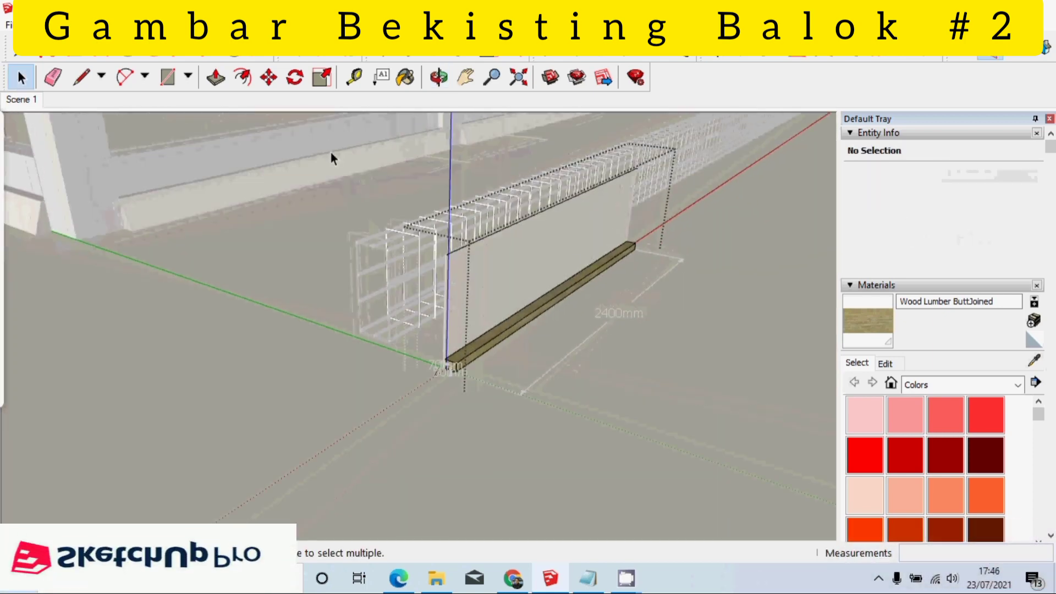
drag(747, 325, 751, 323)
click(751, 322)
scroll(428, 398, up, 5)
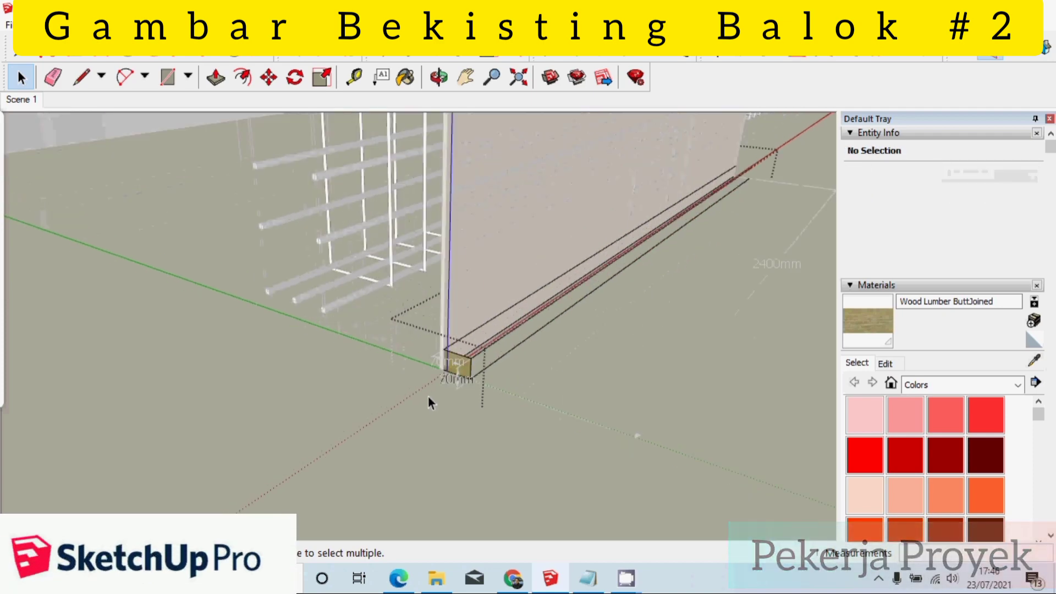
scroll(533, 396, up, 3)
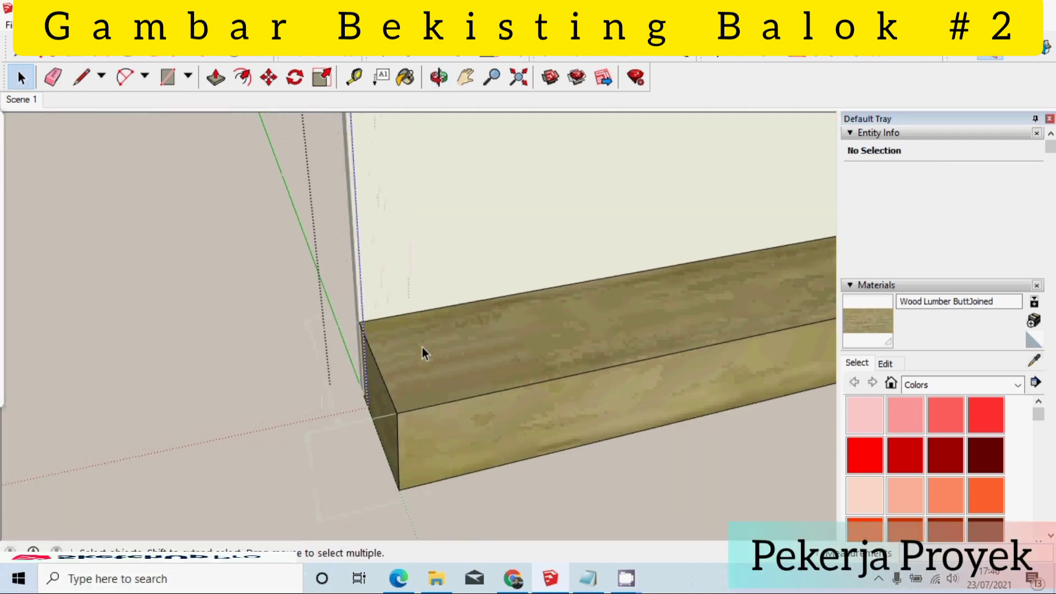
click(421, 348)
scroll(382, 283, up, 3)
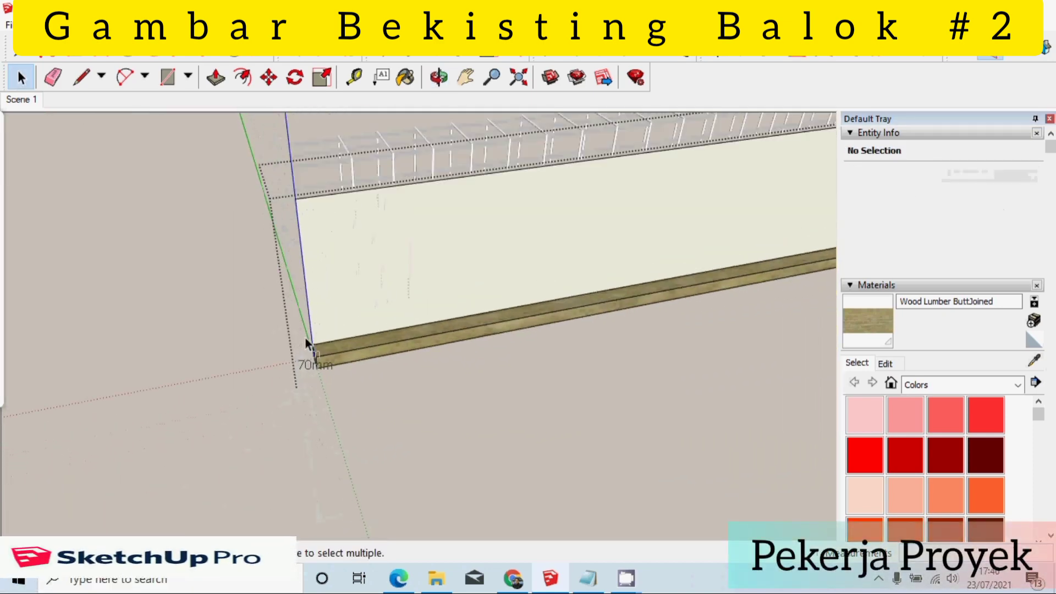
scroll(385, 384, down, 3)
scroll(386, 384, down, 1)
click(385, 384)
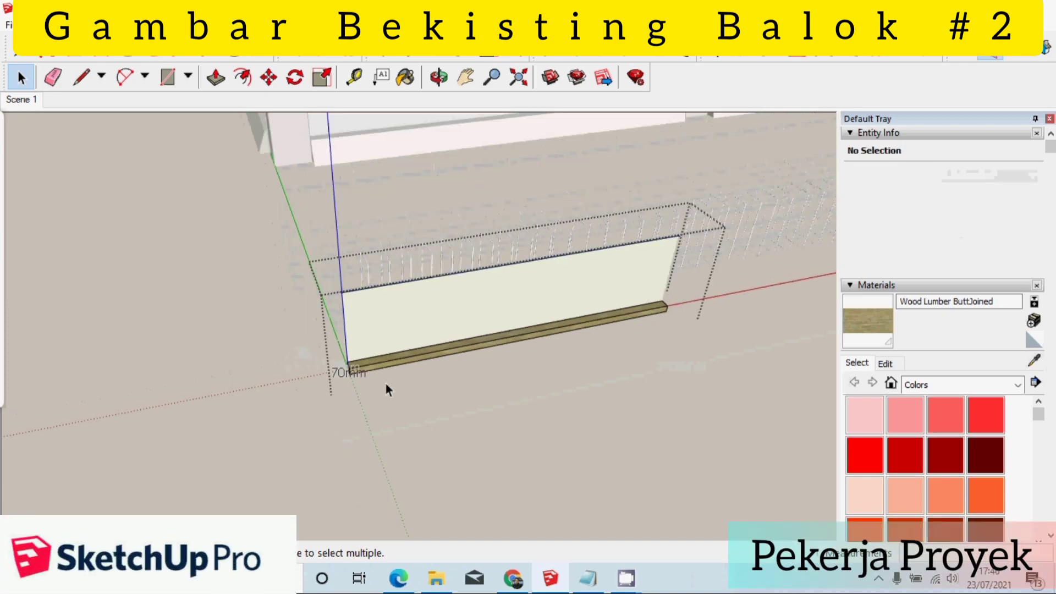
click(366, 289)
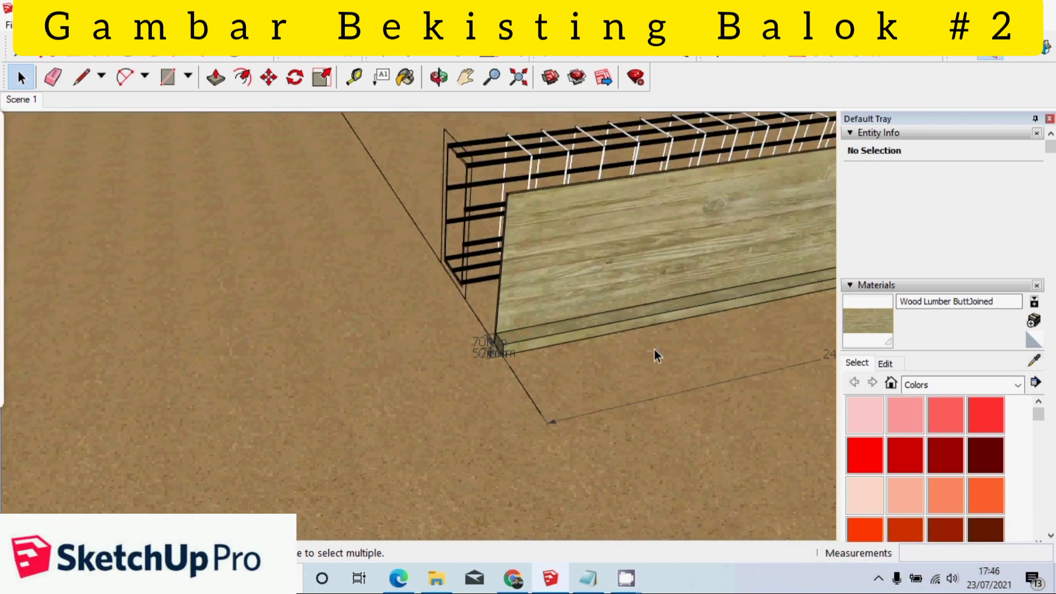
- Move the 2400mm batten group 100mm away from the formwork panel
click(480, 326)
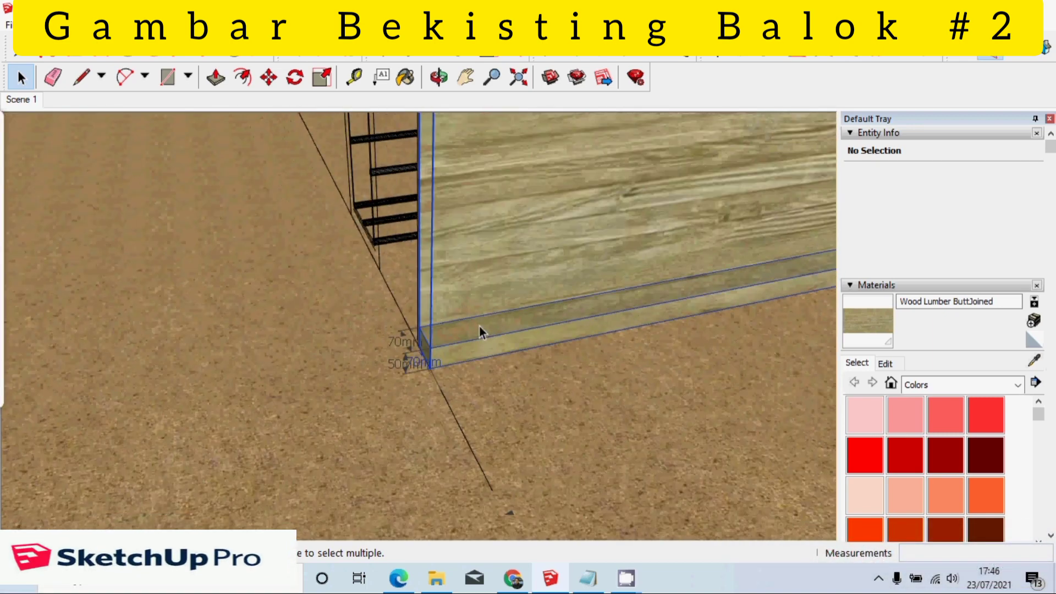
click(431, 369)
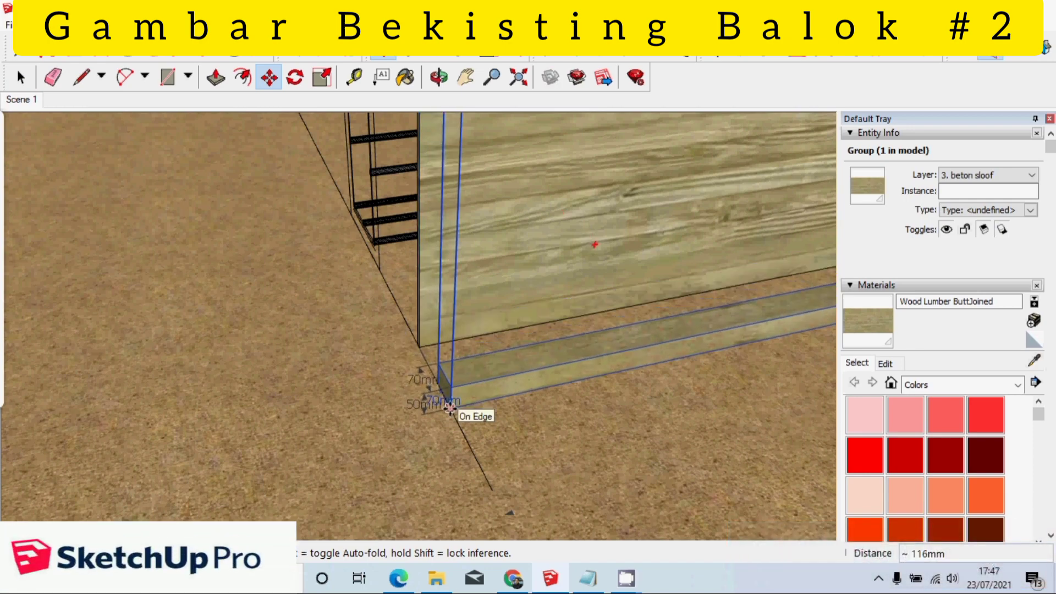
text(100)
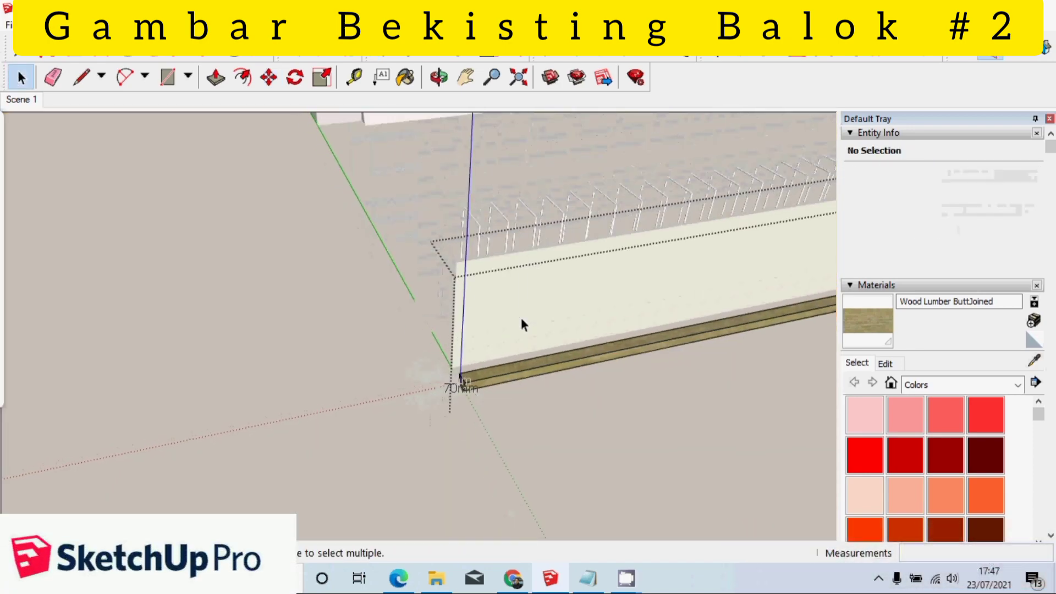
scroll(521, 322, down, 3)
scroll(521, 322, down, 3)
scroll(521, 322, down, 2)
scroll(522, 320, down, 2)
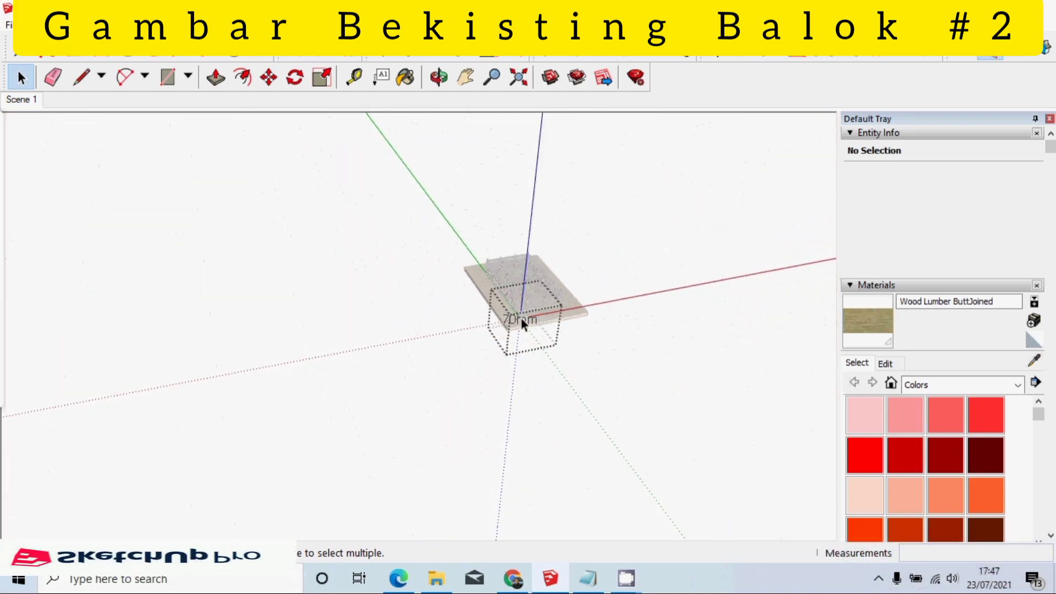
scroll(552, 349, up, 2)
scroll(414, 404, up, 5)
scroll(427, 404, up, 3)
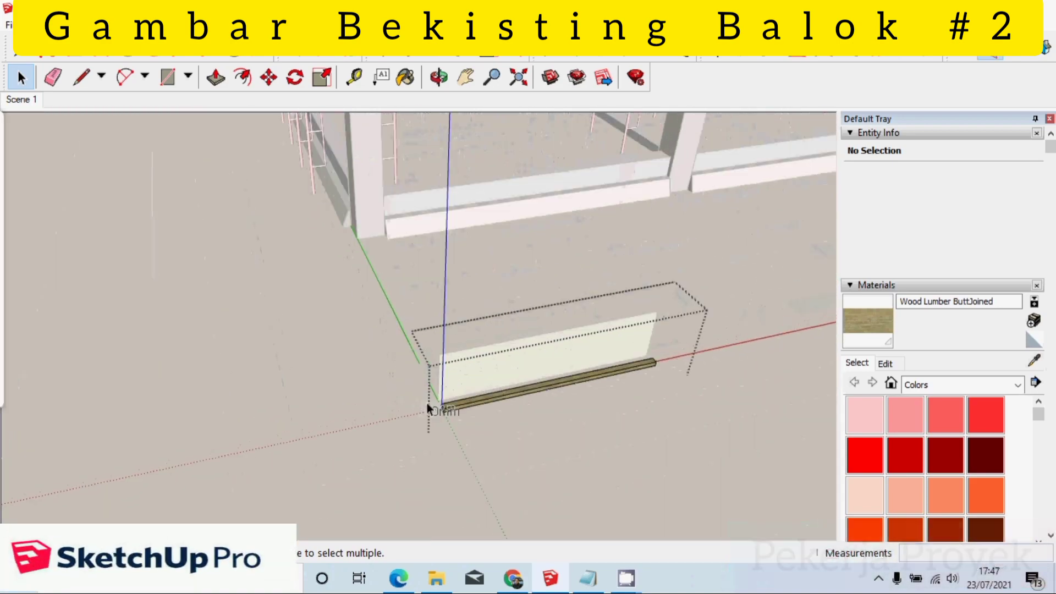
scroll(427, 404, up, 2)
- Orbit to a new angle and open the batten group to check its dimensions
mouse_move(474, 392)
middle_down()
mouse_move(721, 332)
mouse_move(771, 304)
mouse_move(718, 324)
middle_up()
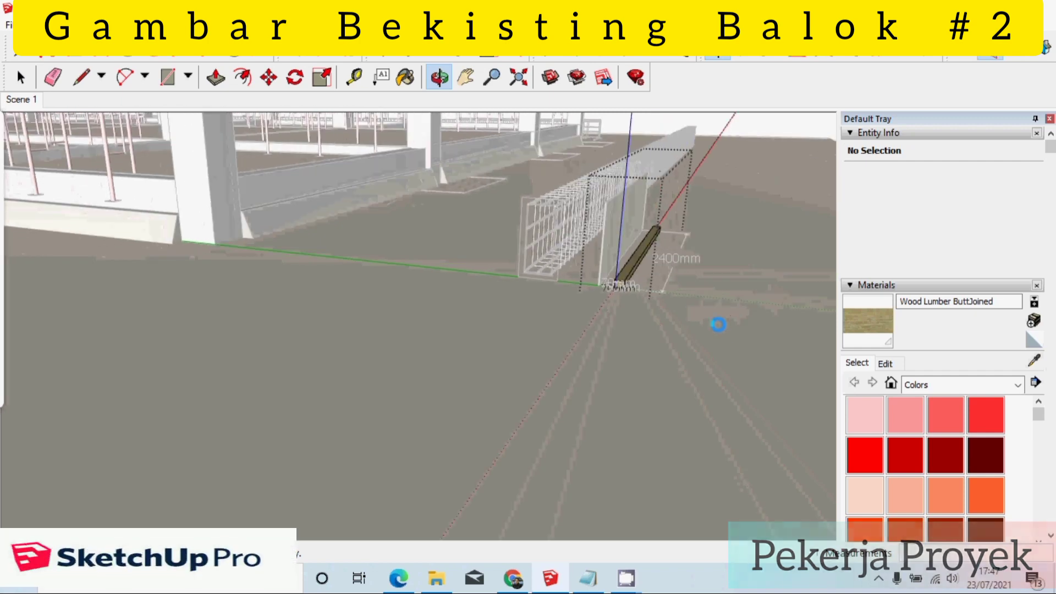
scroll(688, 279, up, 3)
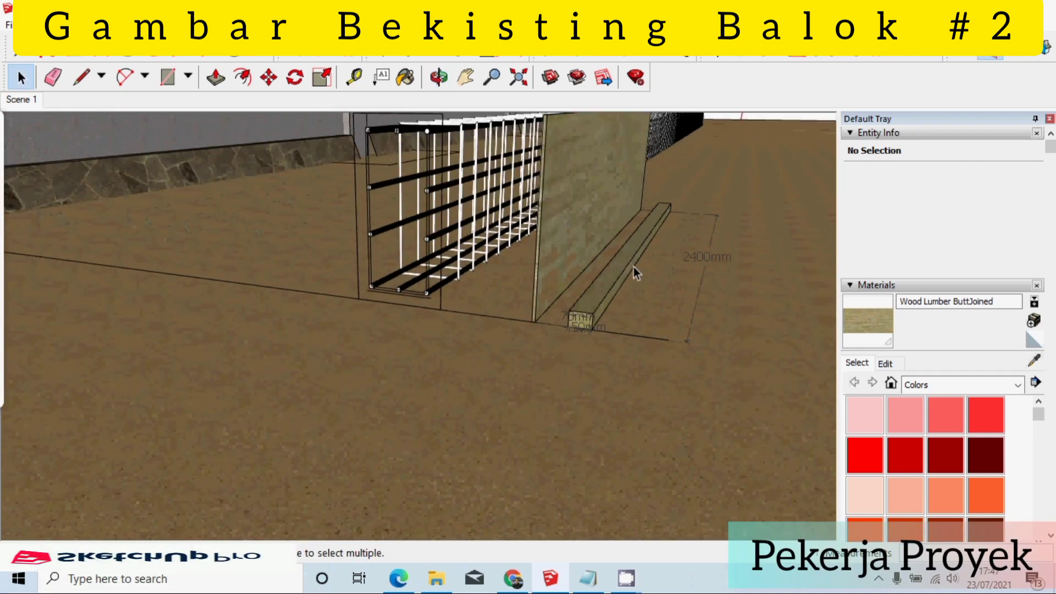
key(space)
click(621, 288)
double_click(619, 330)
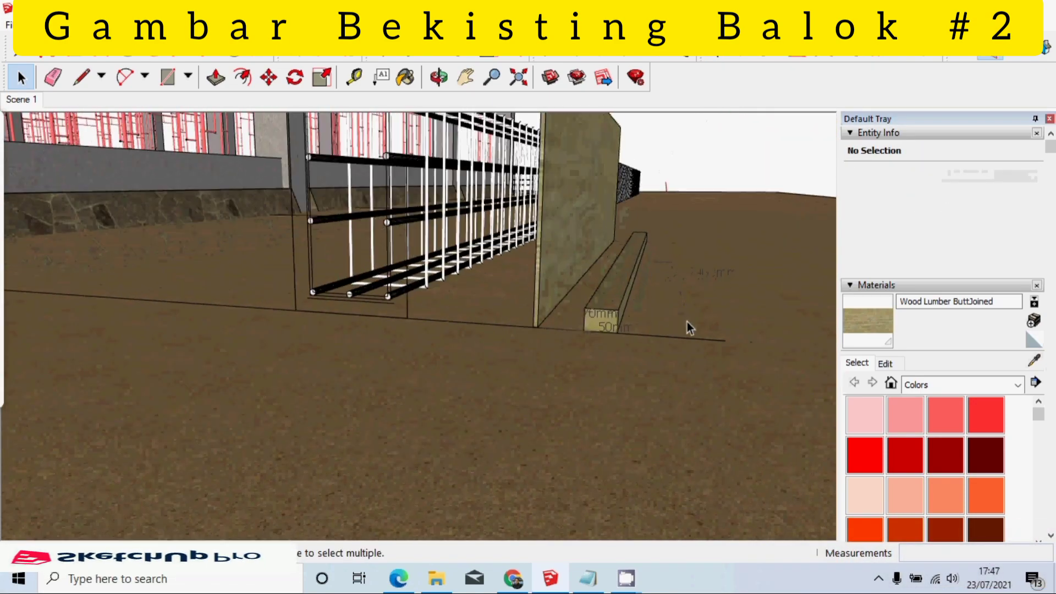
scroll(553, 309, up, 2)
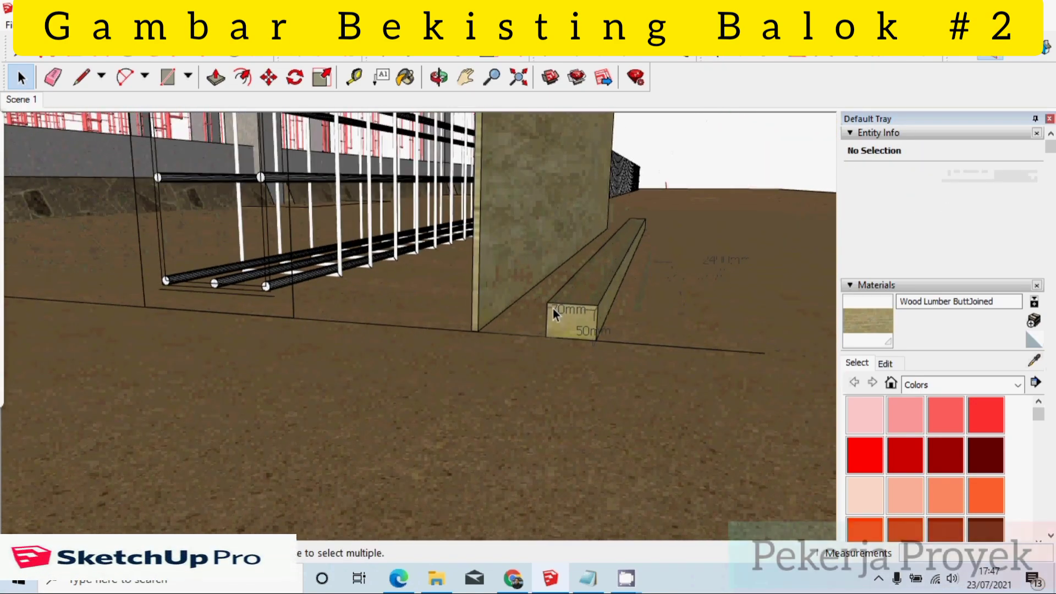
scroll(553, 309, up, 2)
click(576, 347)
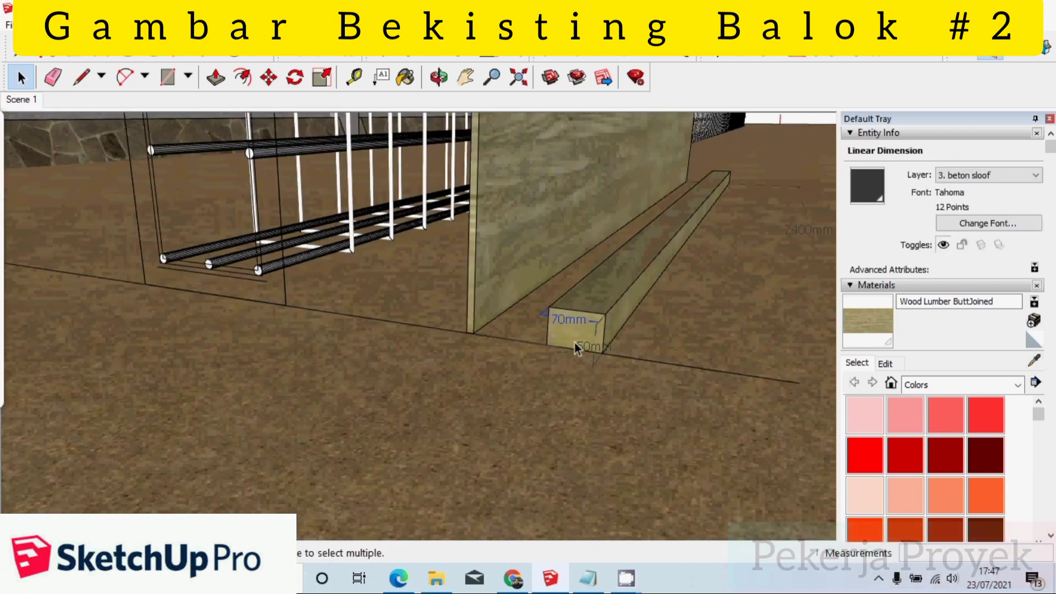
click(823, 257)
- Move the batten so it sits at the wall corner of the panel
key(m)
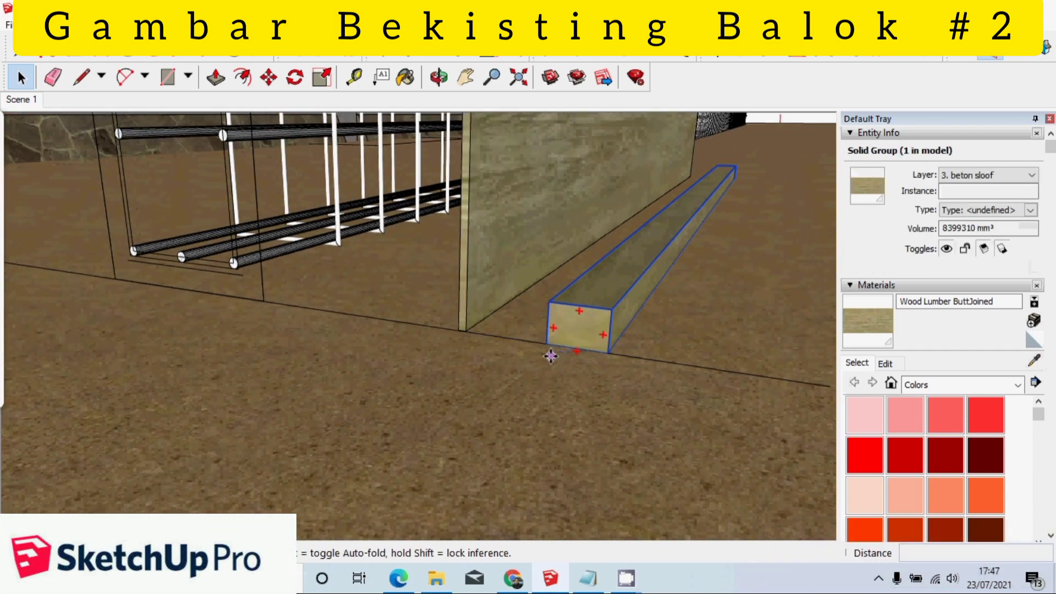
scroll(550, 352, up, 2)
click(544, 336)
click(421, 319)
scroll(423, 275, down, 5)
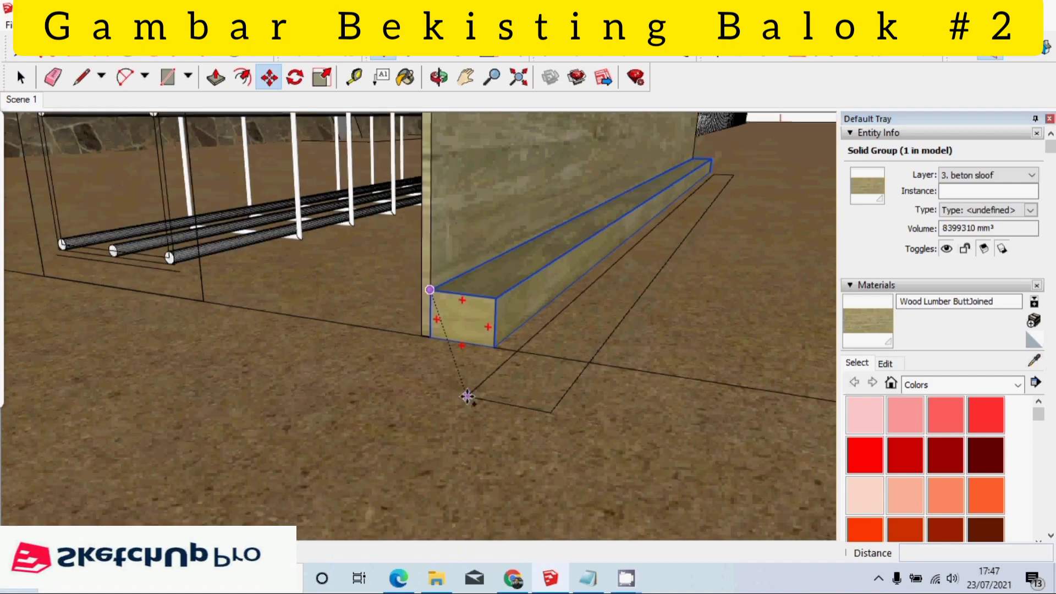
- Copy the batten to the top of the panel and add a middle one with /2
click(455, 360)
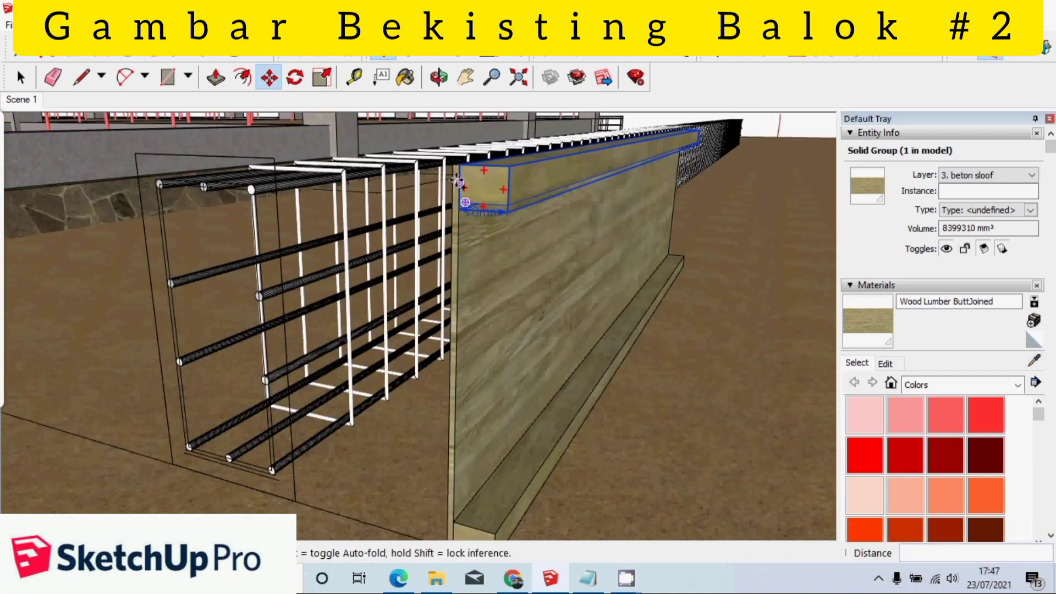
scroll(460, 220, up, 4)
click(460, 183)
scroll(460, 183, down, 3)
text(/2)
key(Return)
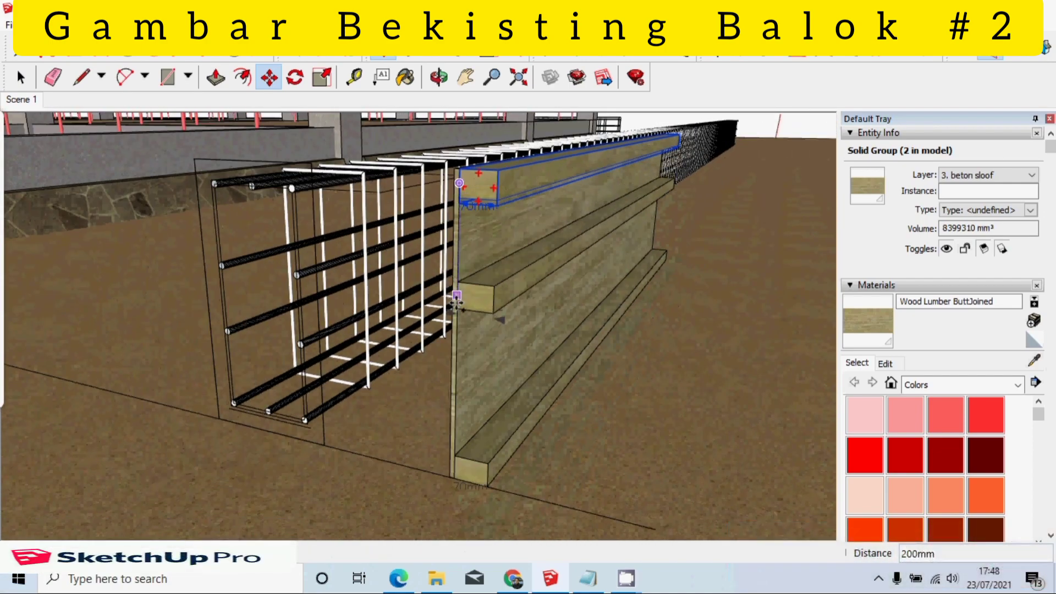
click(572, 471)
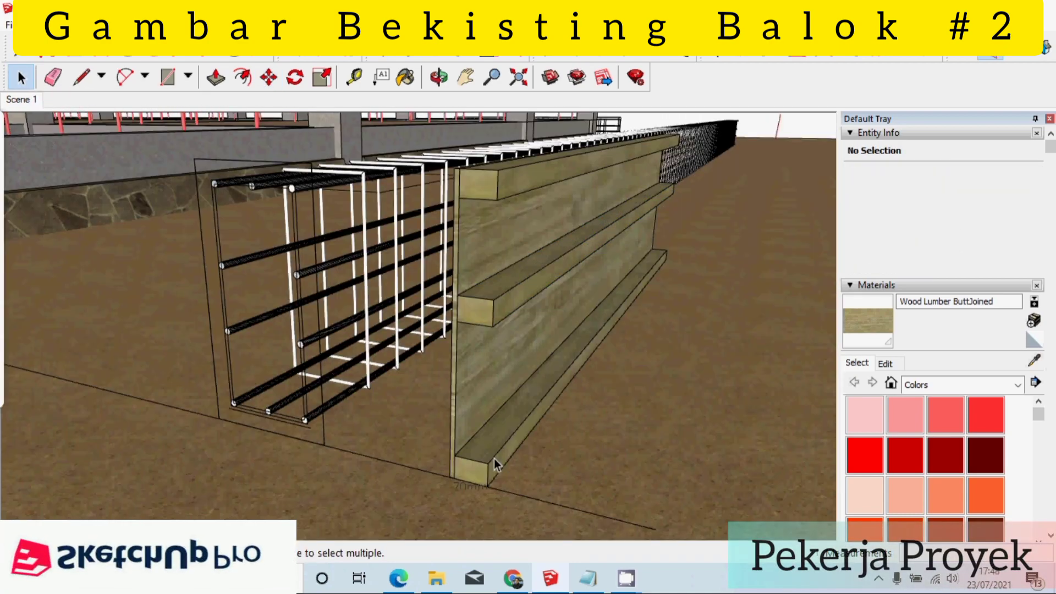
- Copy the bottom batten upward and stand it upright as a stud at the beam end
double_click(461, 484)
click(470, 487)
key(Escape)
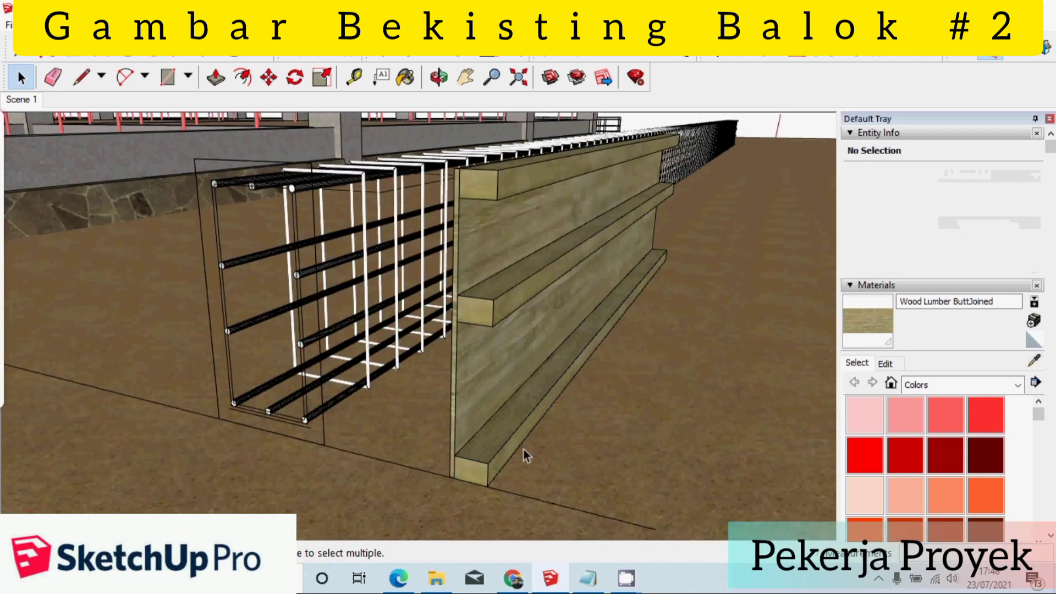
scroll(454, 477, up, 5)
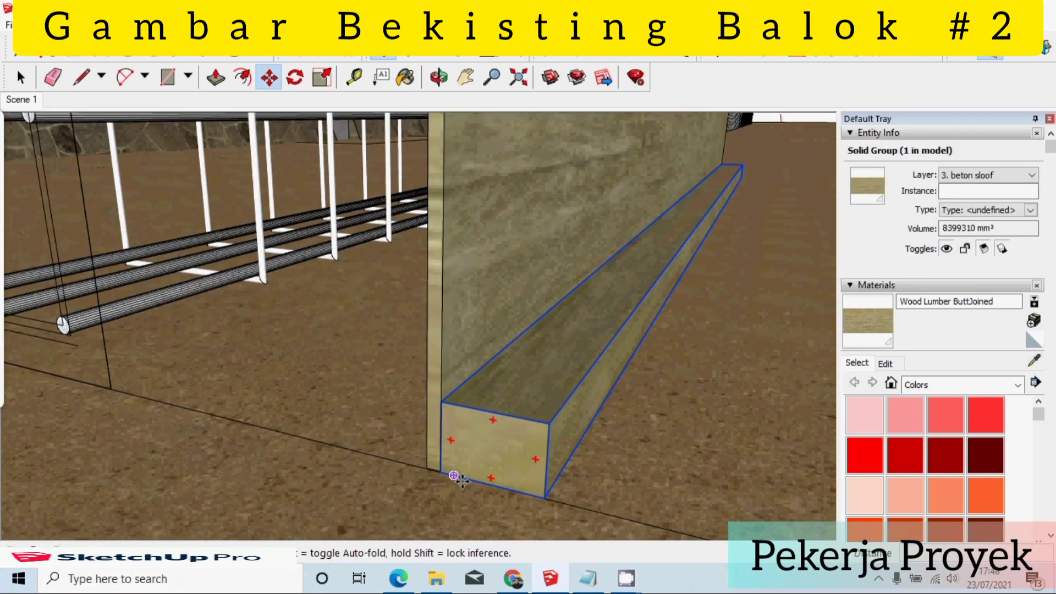
click(440, 468)
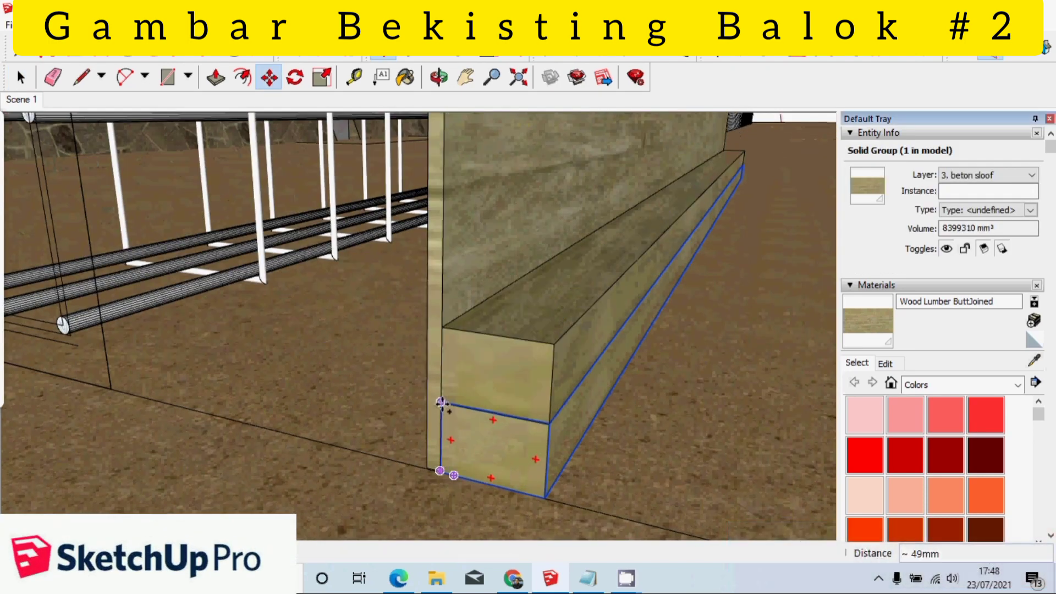
click(454, 475)
mouse_move(449, 329)
middle_down()
mouse_move(602, 420)
mouse_move(396, 328)
middle_up()
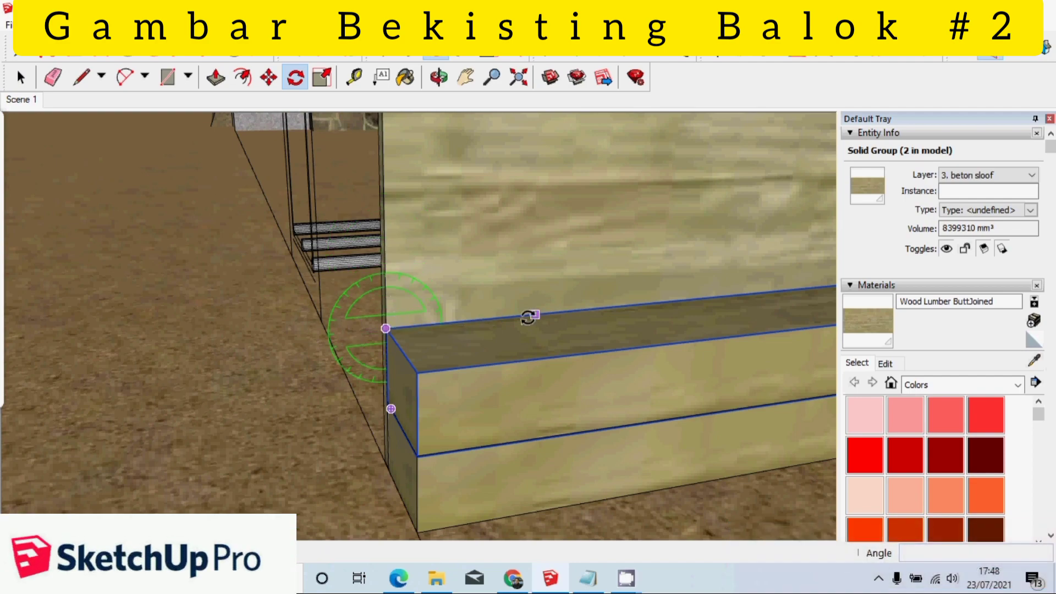
click(417, 223)
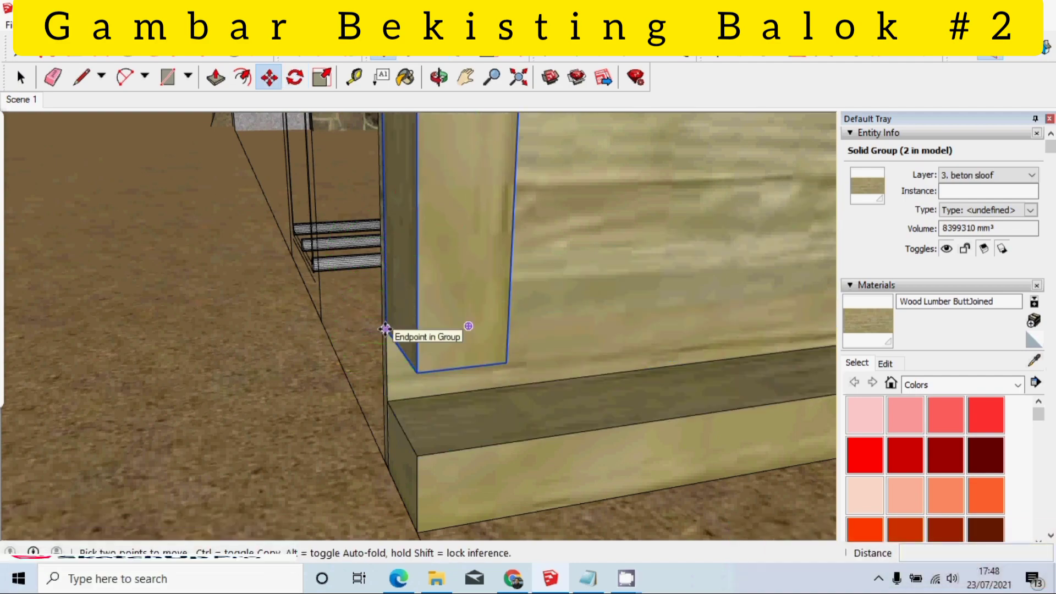
scroll(523, 447, down, 2)
scroll(523, 448, down, 2)
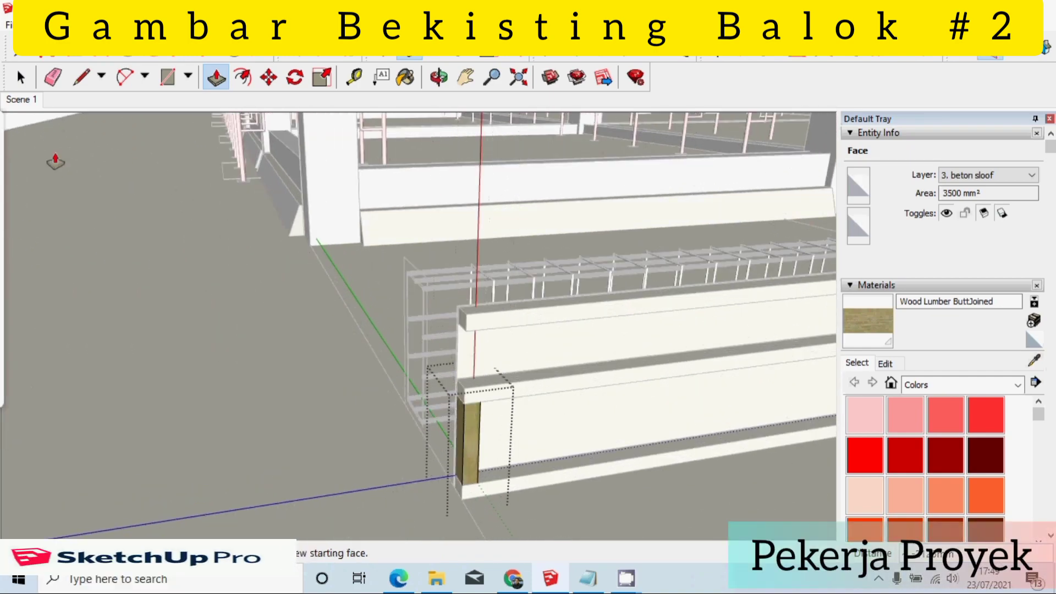
- Select the vertical stud and middle batten, then reposition the stud
key(space)
click(471, 435)
key(m)
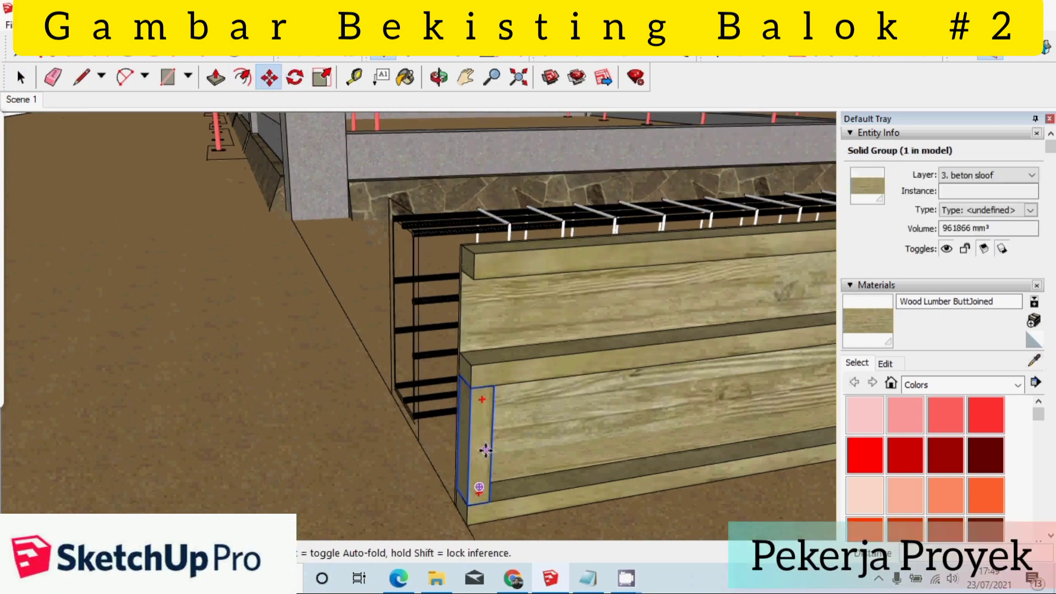
scroll(476, 484, up, 1)
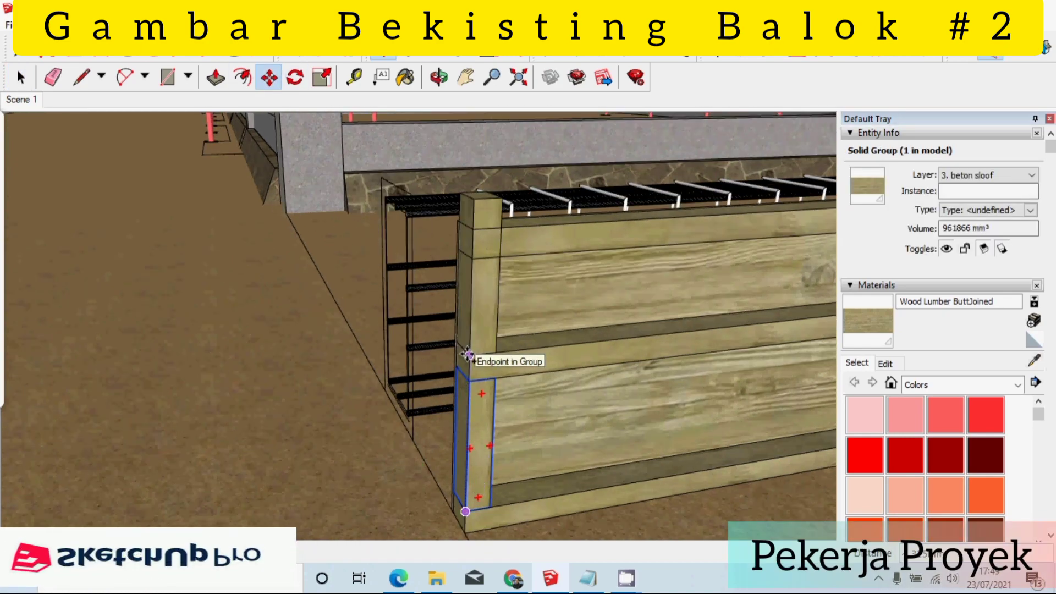
key(space)
click(25, 101)
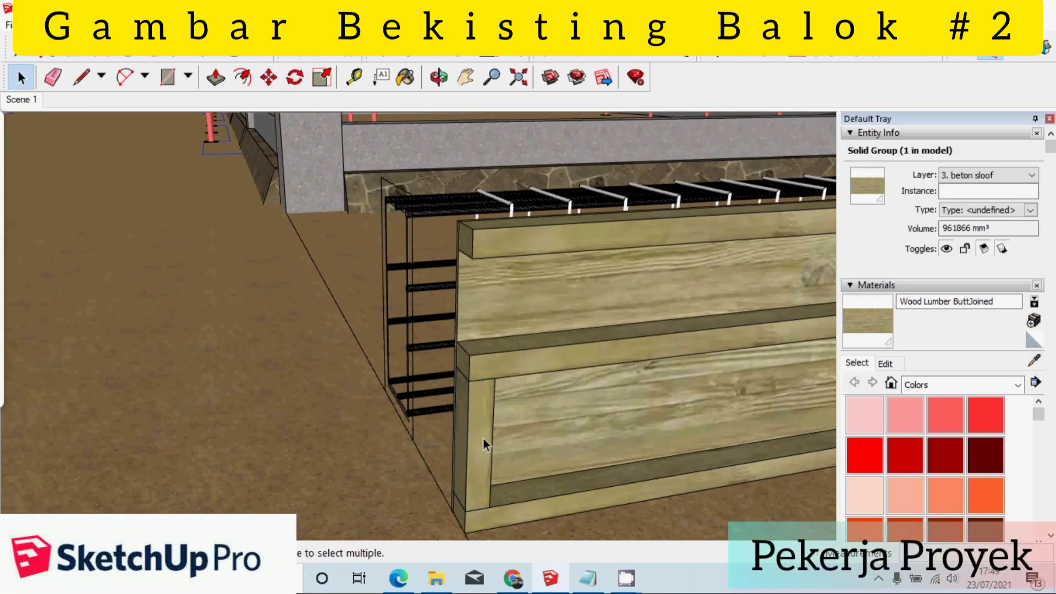
click(499, 345)
key(m)
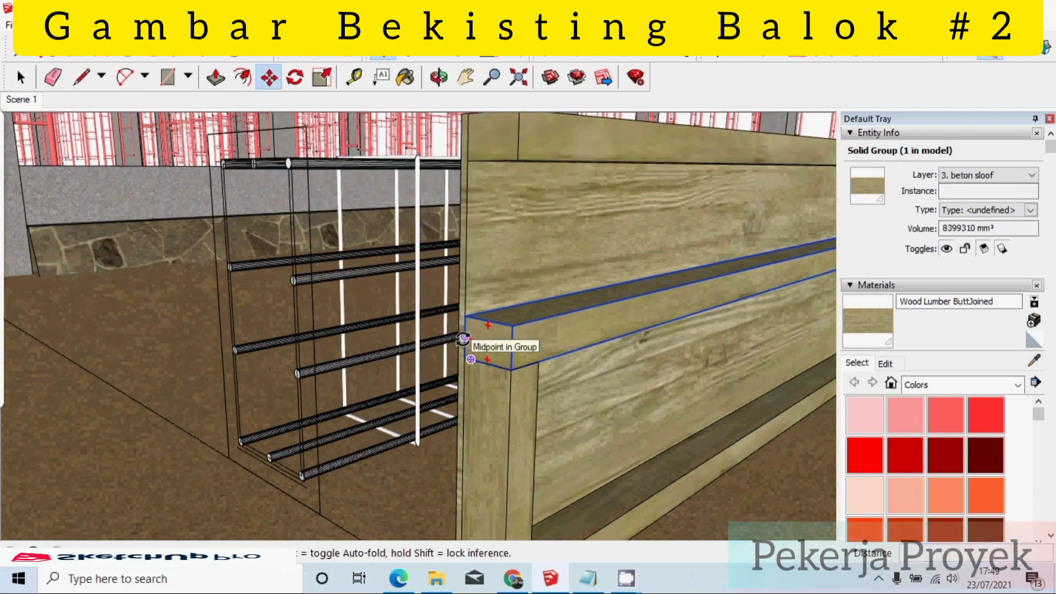
click(465, 352)
key(Escape)
key(space)
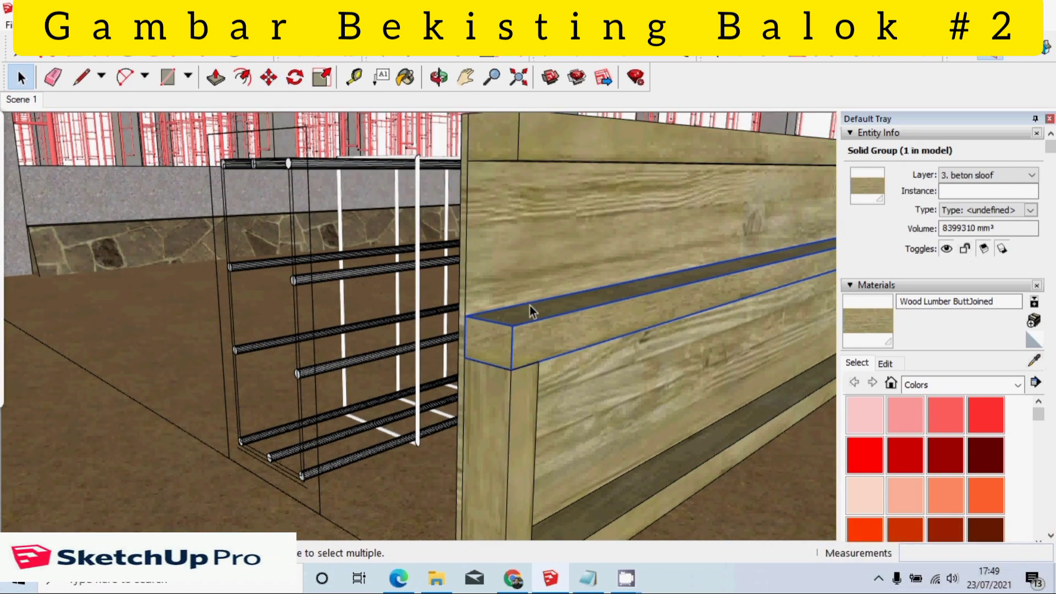
click(510, 402)
scroll(510, 402, down, 2)
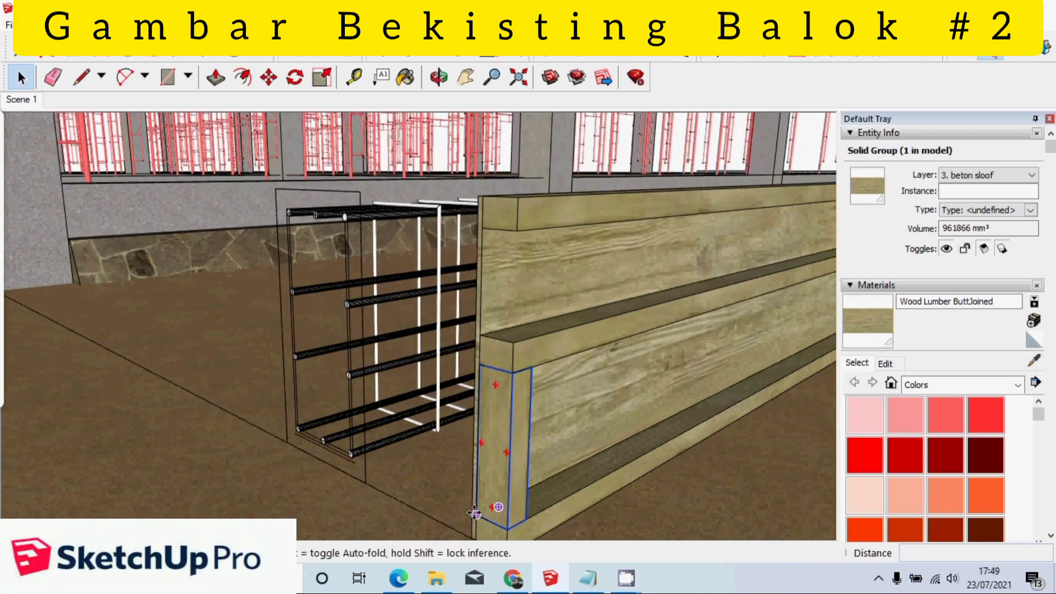
key(m)
click(476, 519)
key(space)
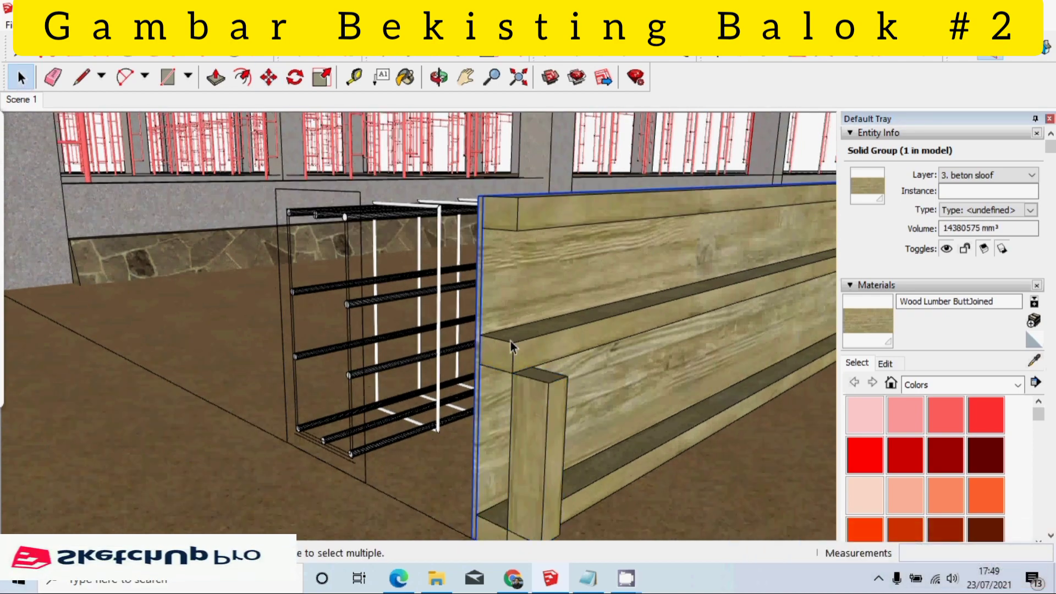
- Move the middle batten so it sits against the upright stud
click(510, 347)
scroll(507, 344, up, 2)
key(m)
scroll(484, 363, up, 2)
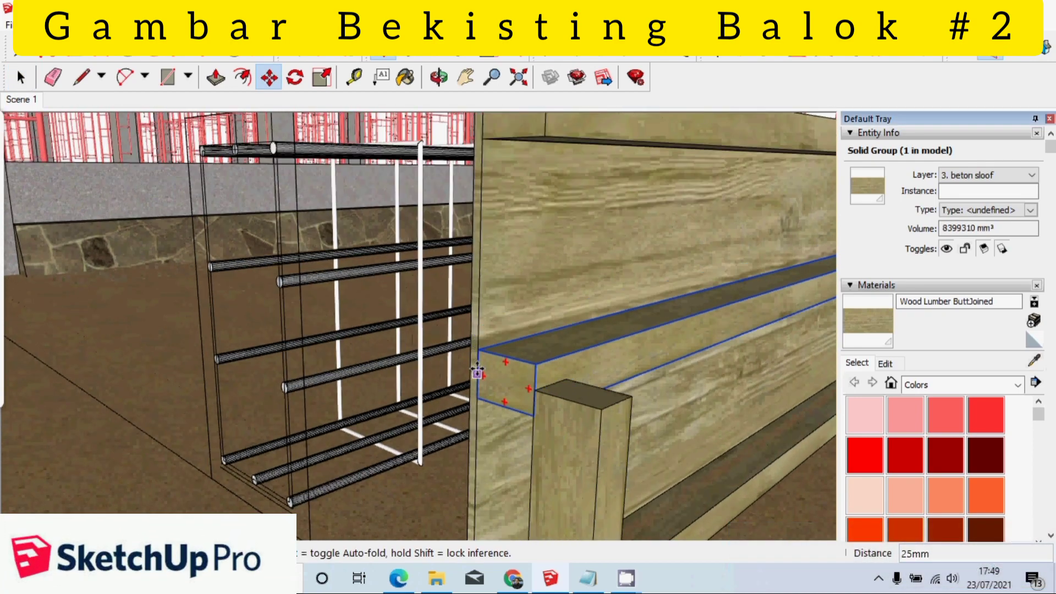
click(478, 374)
scroll(496, 379, down, 1)
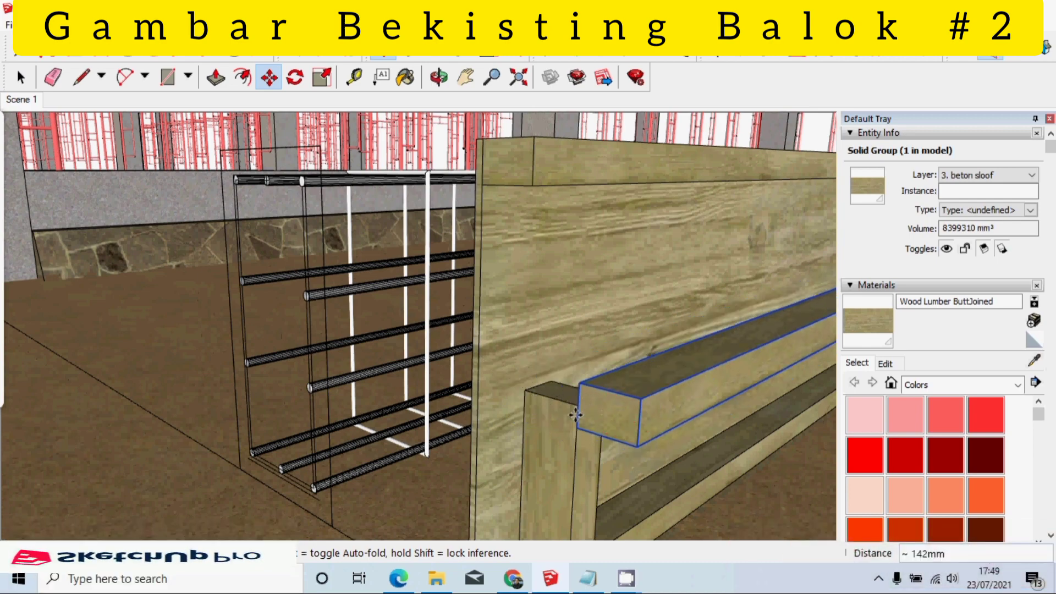
click(482, 358)
scroll(480, 360, down, 1)
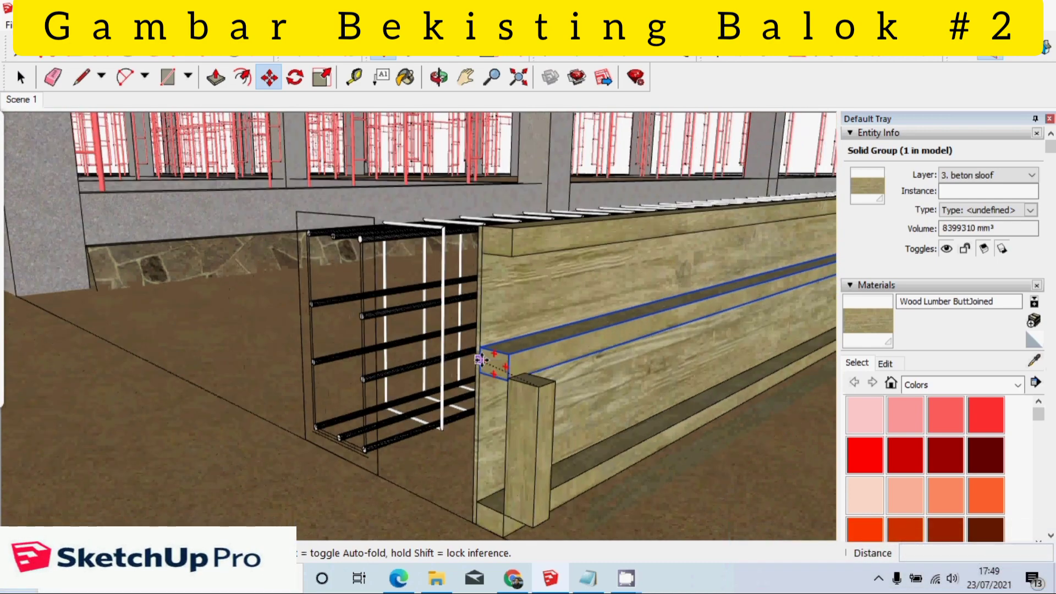
- Shift the middle batten's end flush with the panel edge, discarding a trial reference line
key(l)
scroll(479, 498, up, 2)
scroll(479, 497, down, 2)
click(479, 495)
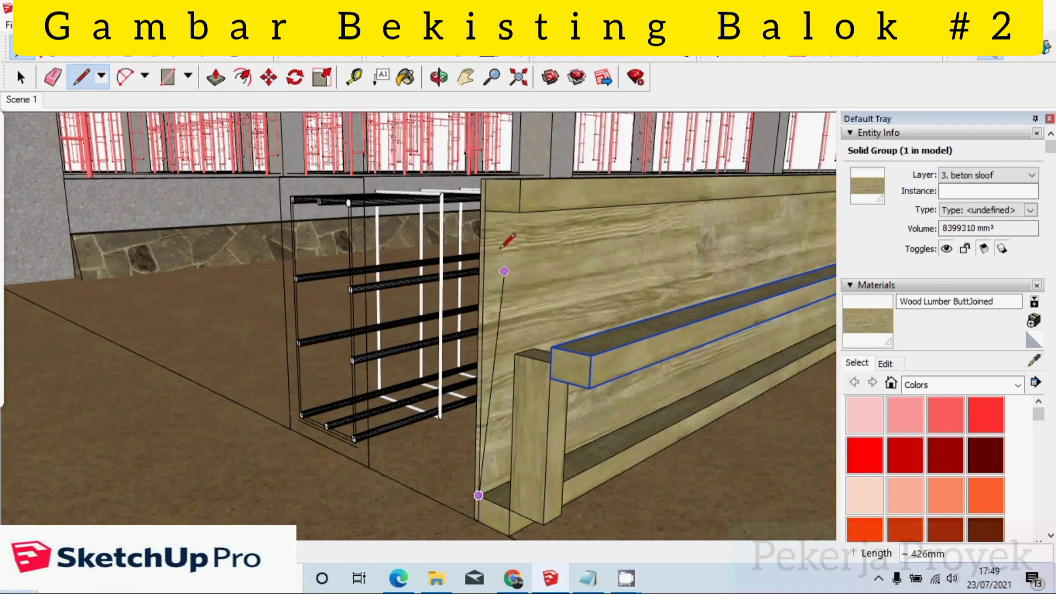
key(space)
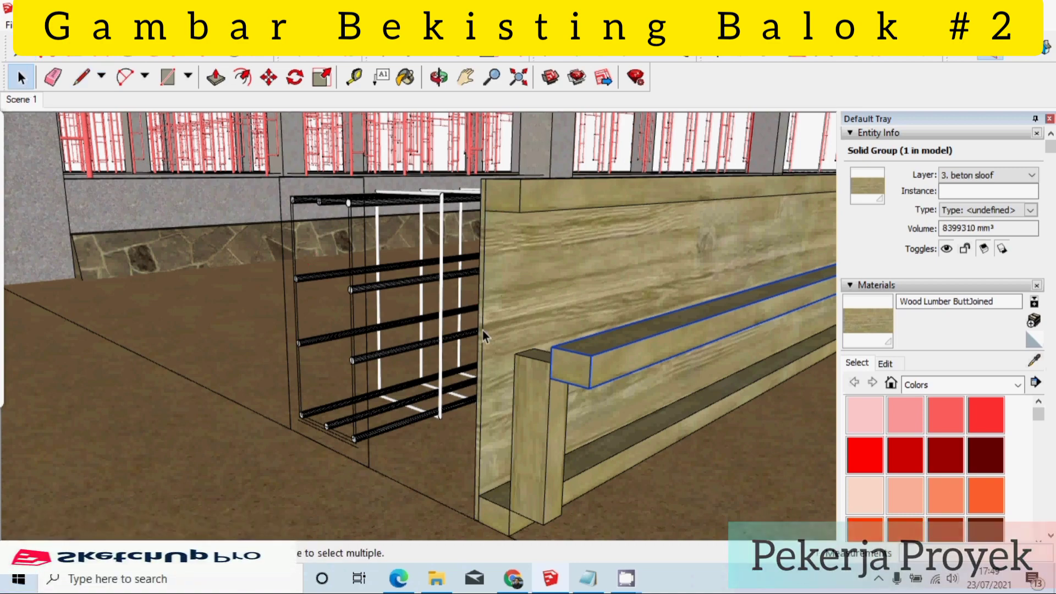
key(ctrl+z)
key(m)
scroll(543, 363, up, 1)
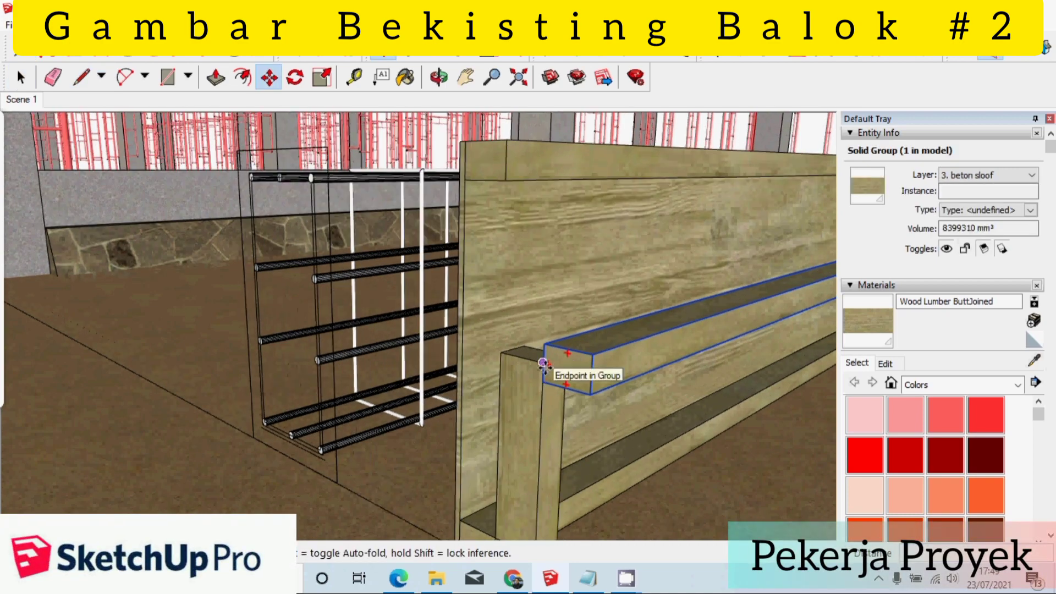
click(543, 364)
click(463, 362)
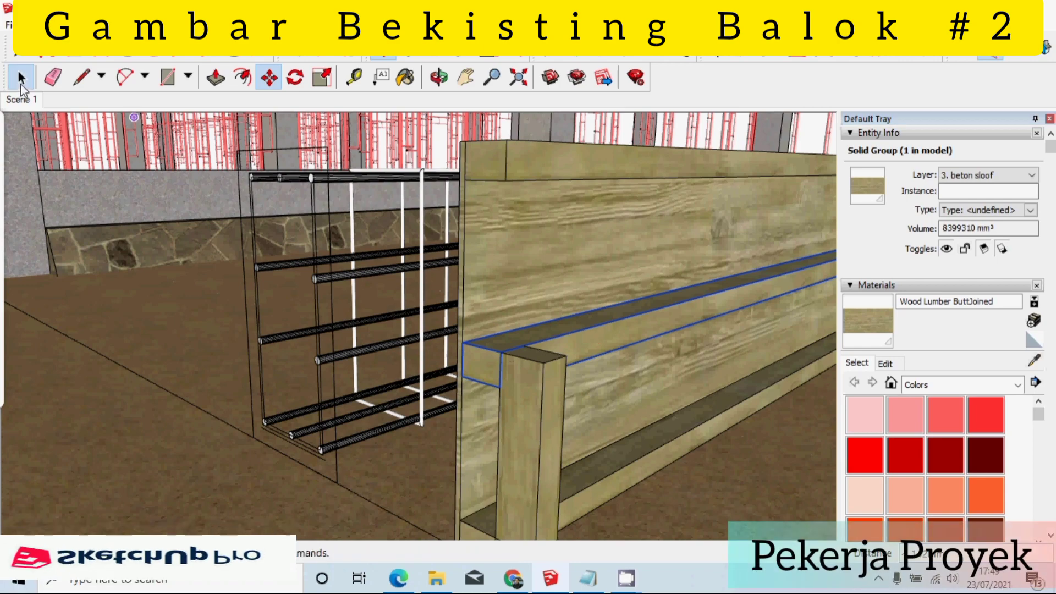
- Adjust the stud and shift it 60mm to the left
click(21, 78)
double_click(524, 442)
key(p)
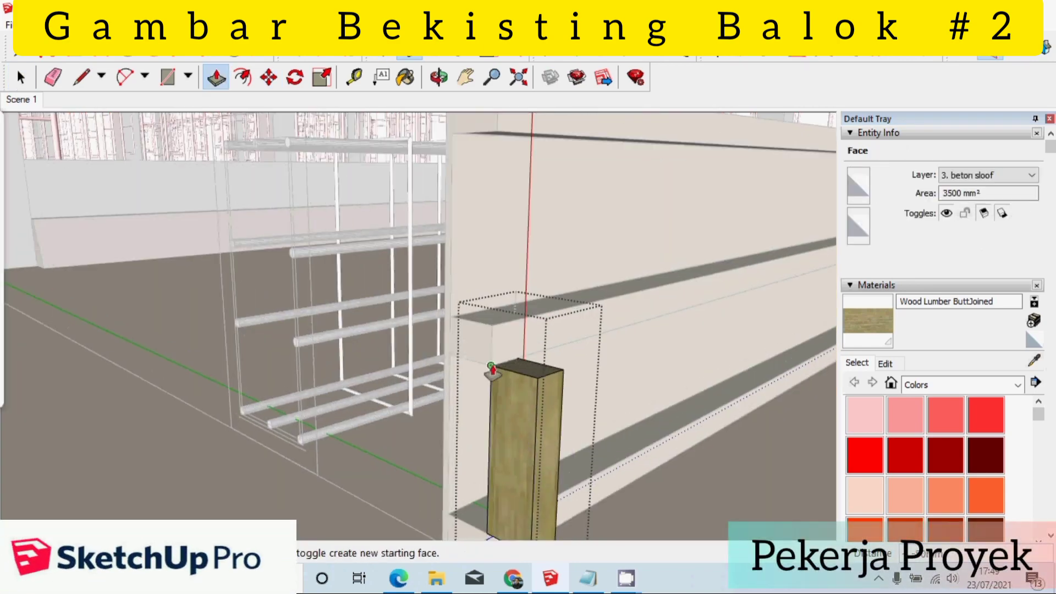
key(space)
key(Escape)
click(509, 396)
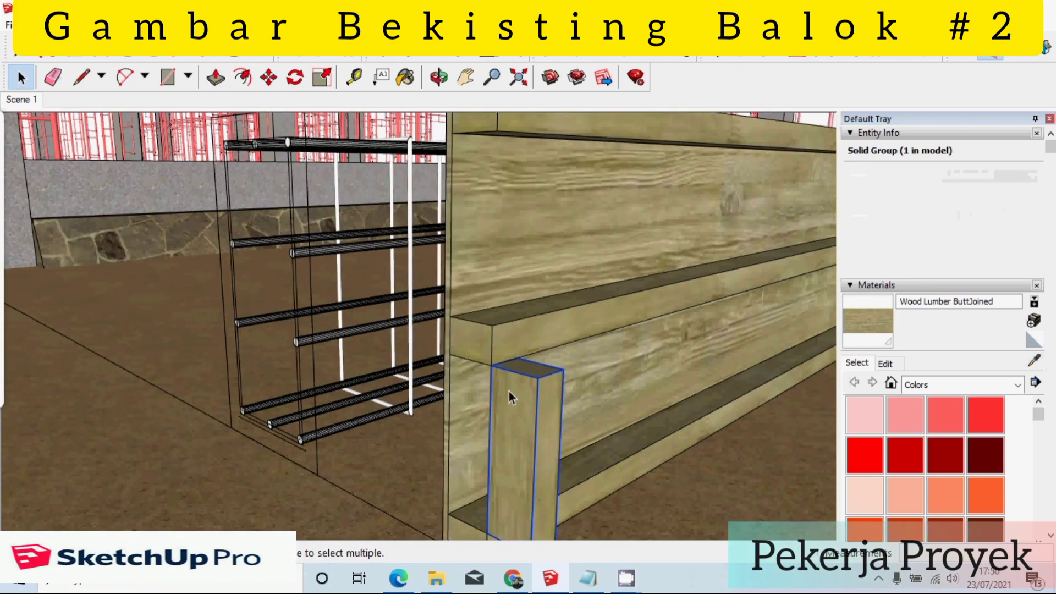
key(m)
click(489, 363)
scroll(455, 356, up, 1)
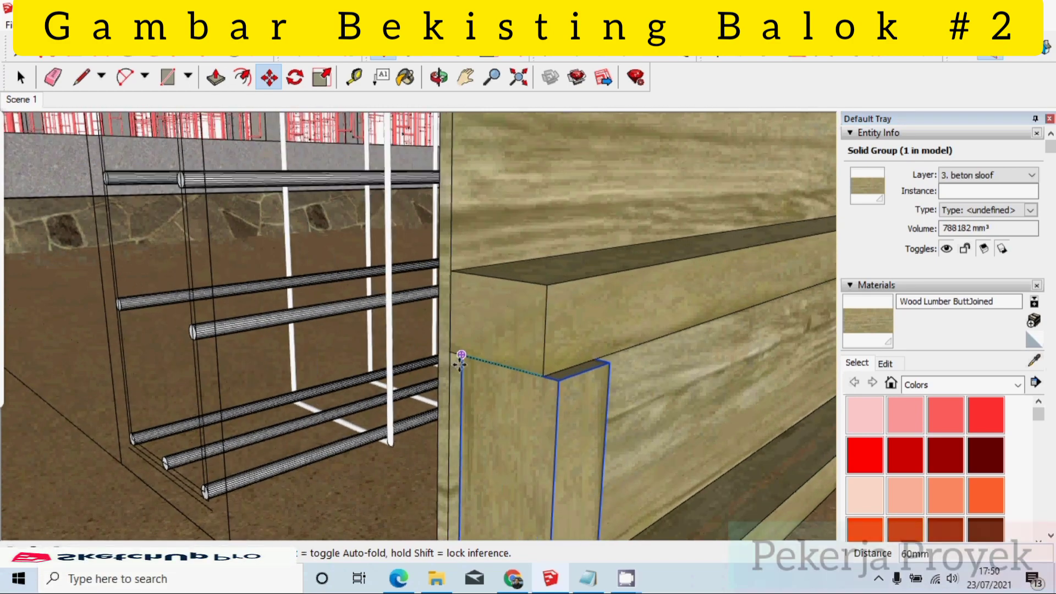
click(473, 352)
scroll(531, 325, up, 1)
scroll(531, 324, down, 1)
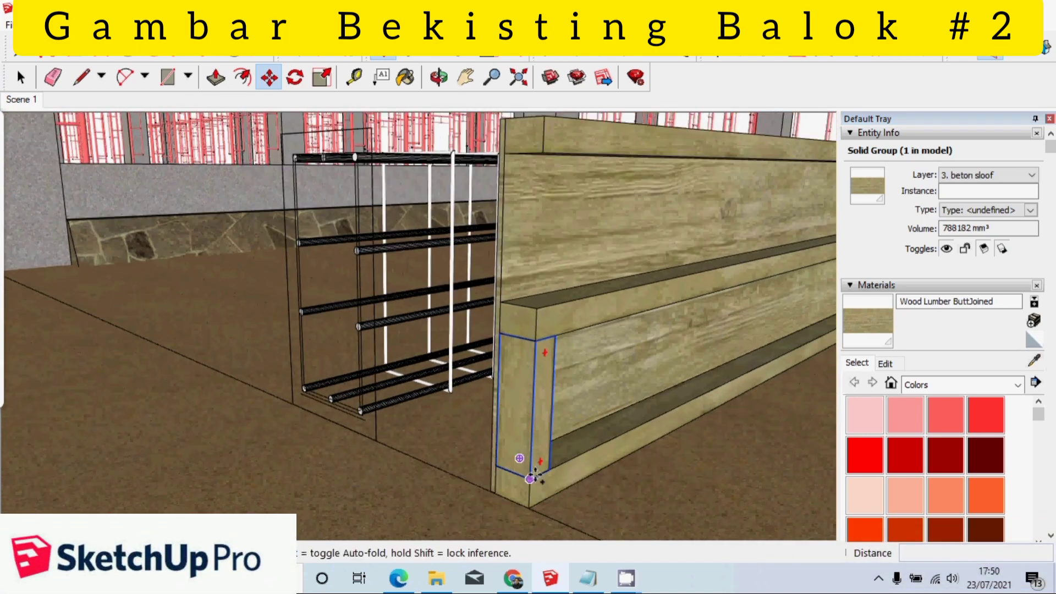
- Copy both end studs 500 mm along the panel
key(space)
scroll(372, 461, down, 2)
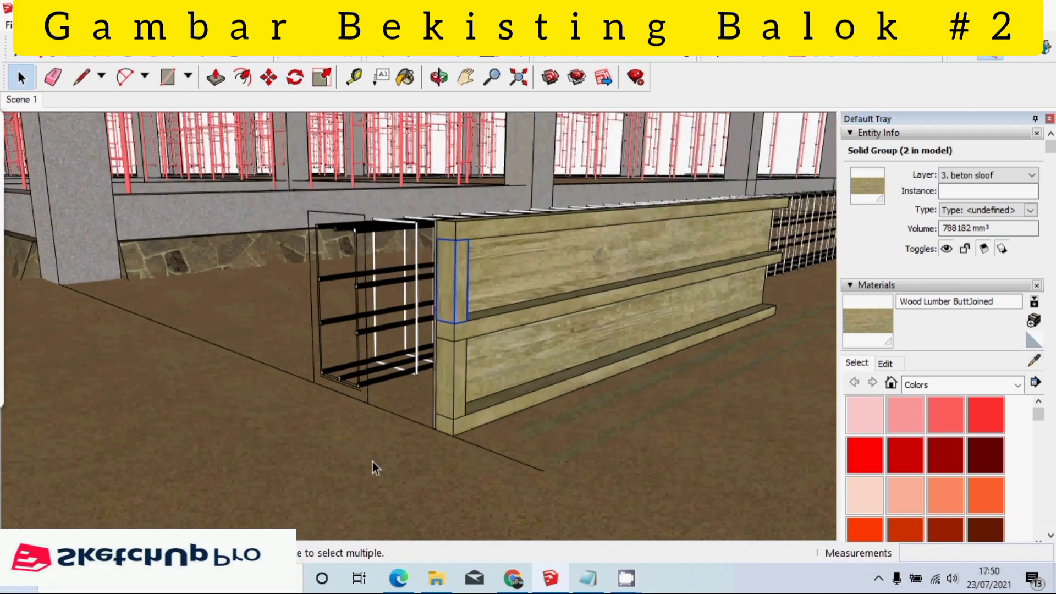
click(372, 462)
scroll(452, 373, up, 2)
shift+click(456, 286)
key(m)
scroll(454, 320, up, 2)
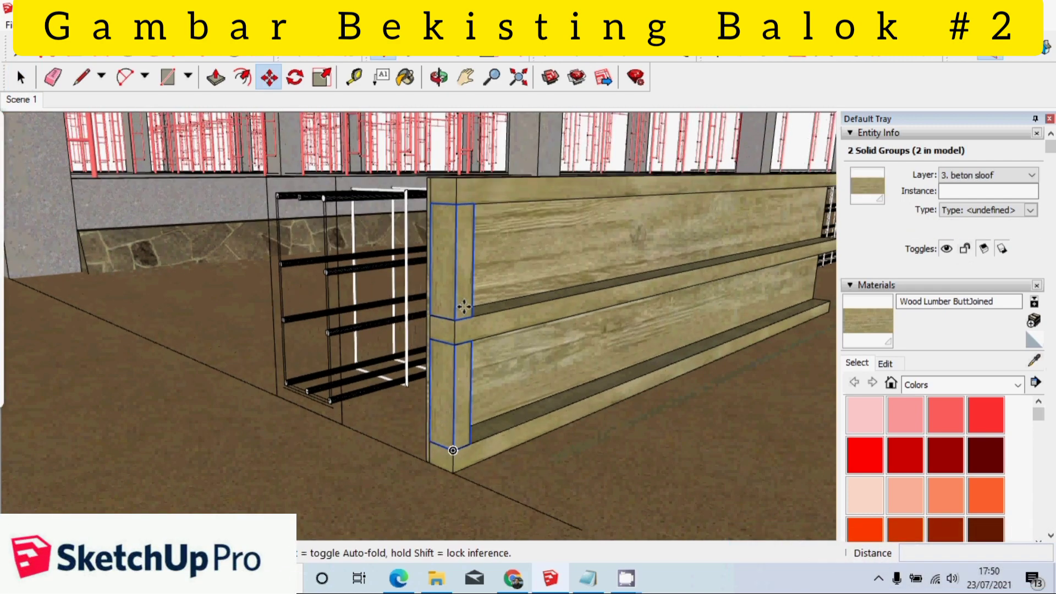
click(454, 322)
text(500)
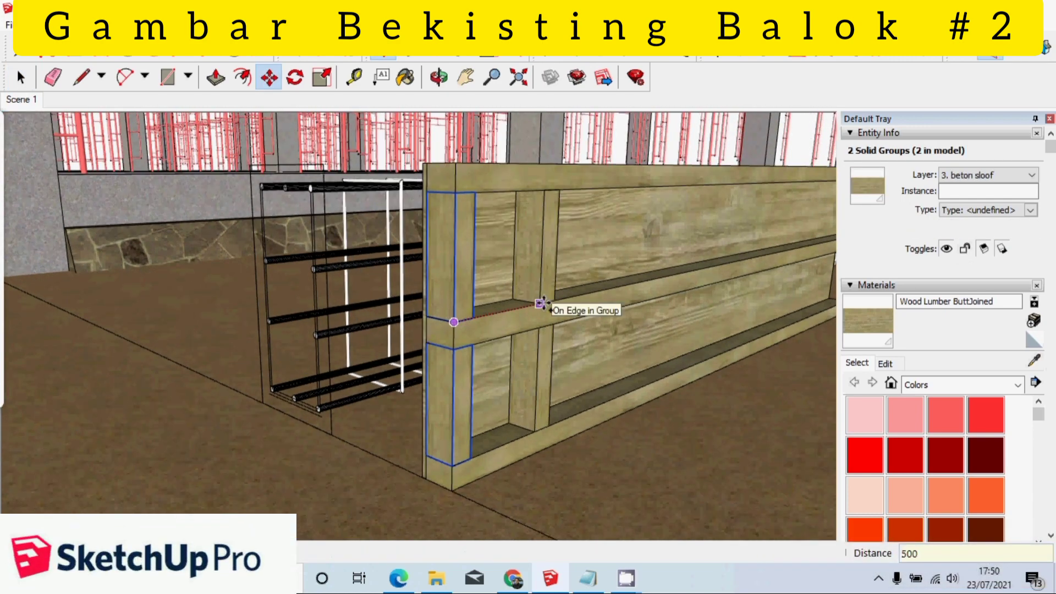
key(Return)
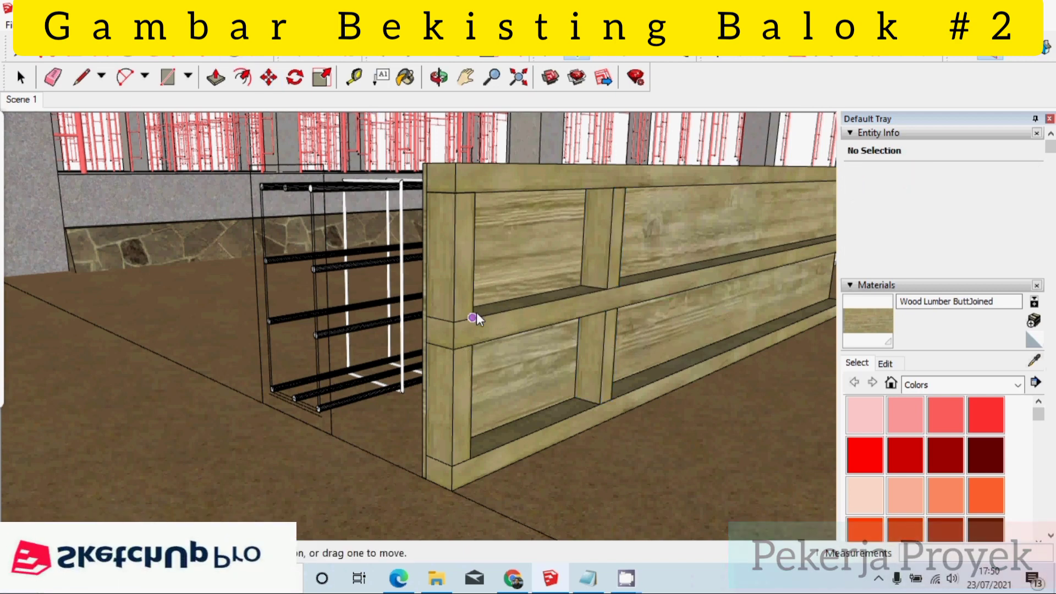
- Array the studs into five evenly spaced copies with x5
click(21, 78)
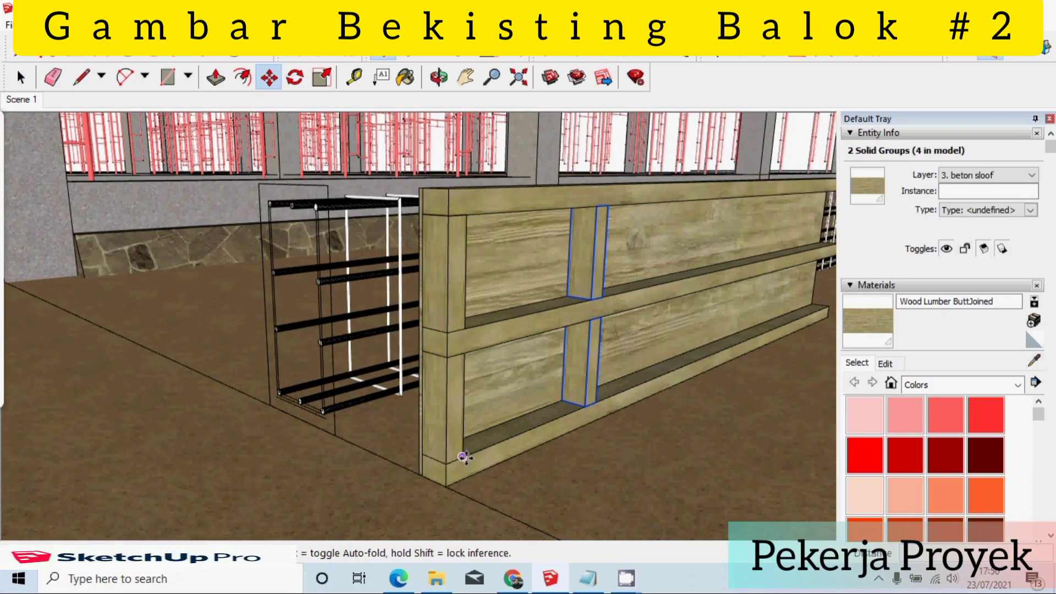
click(464, 458)
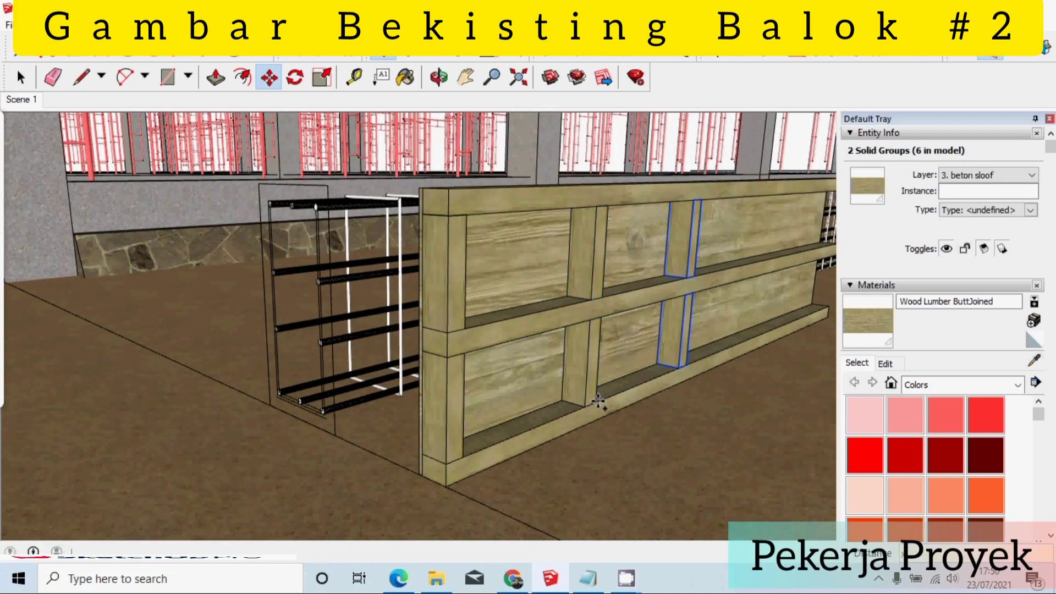
text(x5)
key(Return)
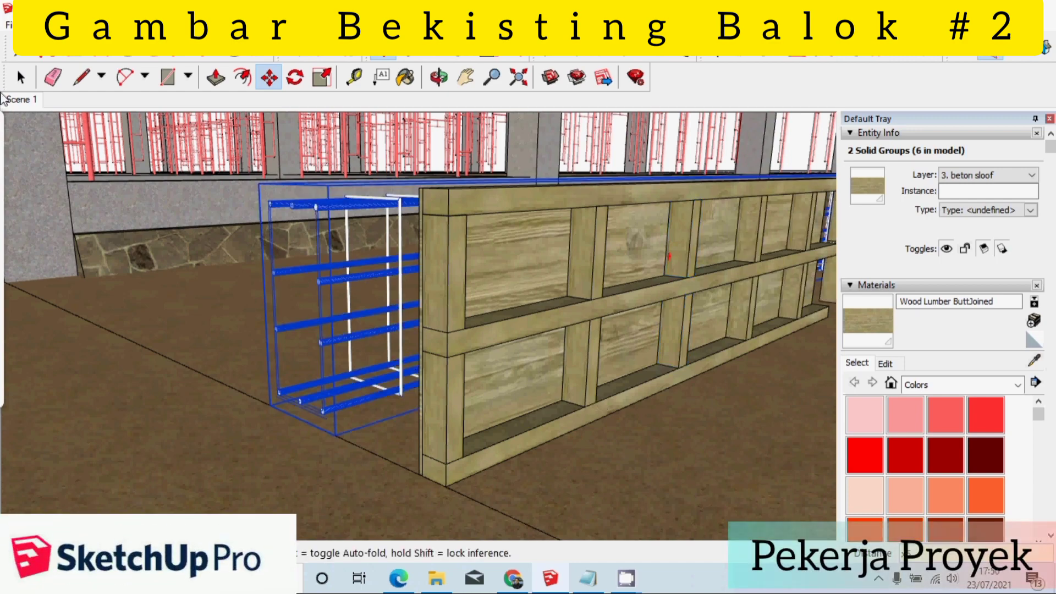
- Select the two studs sticking out past the panel and move them back
key(space)
click(167, 380)
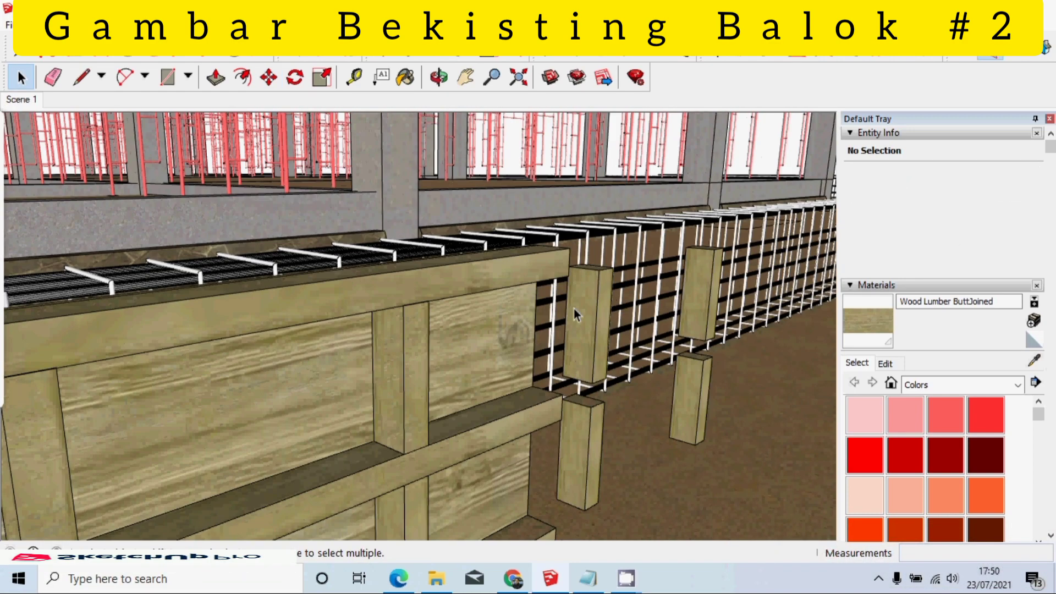
click(574, 309)
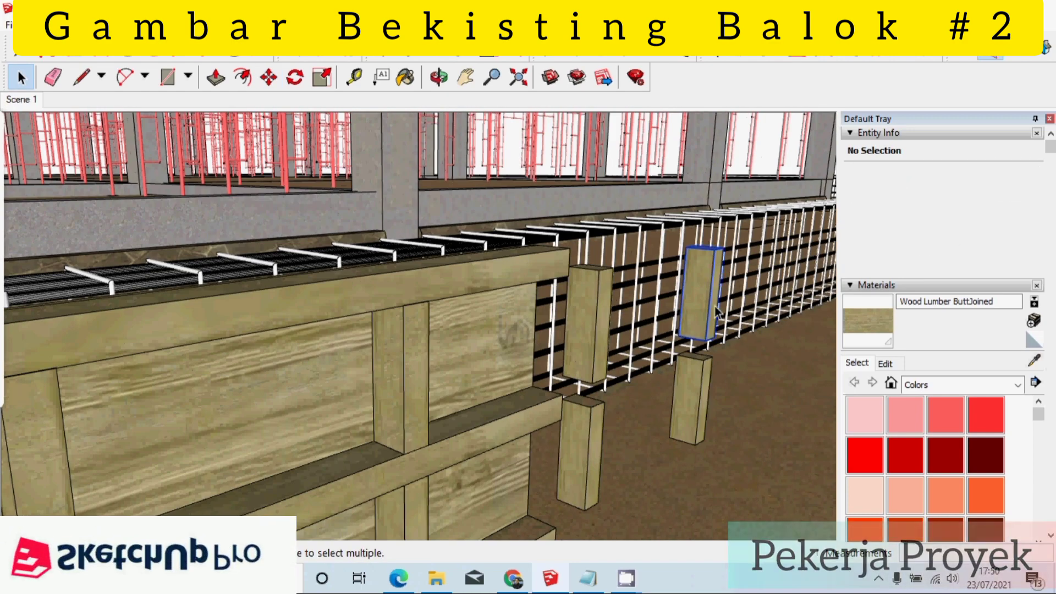
shift+click(589, 424)
key(m)
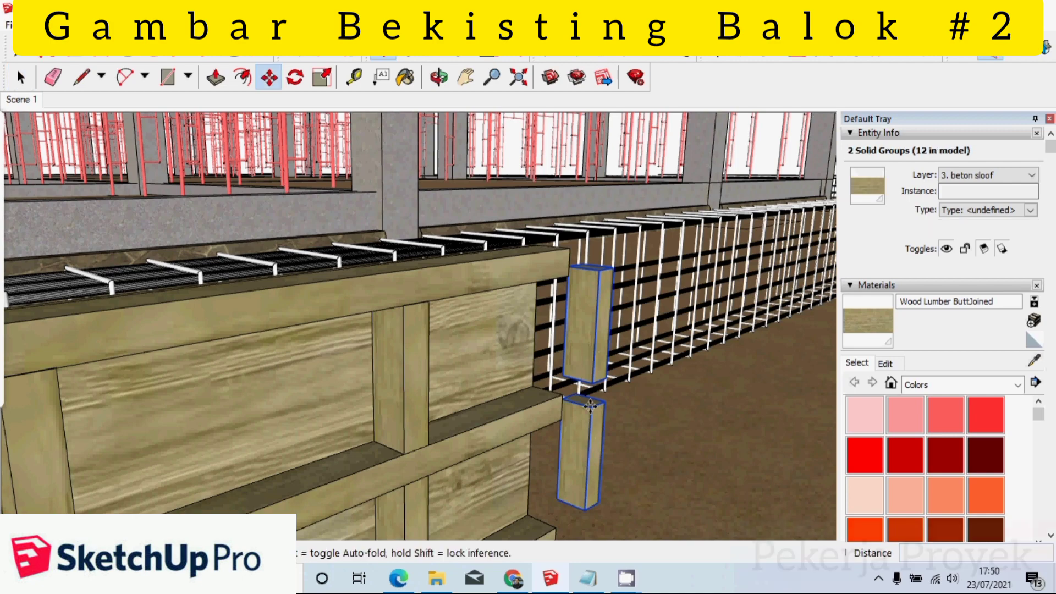
scroll(561, 418, up, 3)
scroll(545, 410, up, 2)
scroll(538, 405, down, 1)
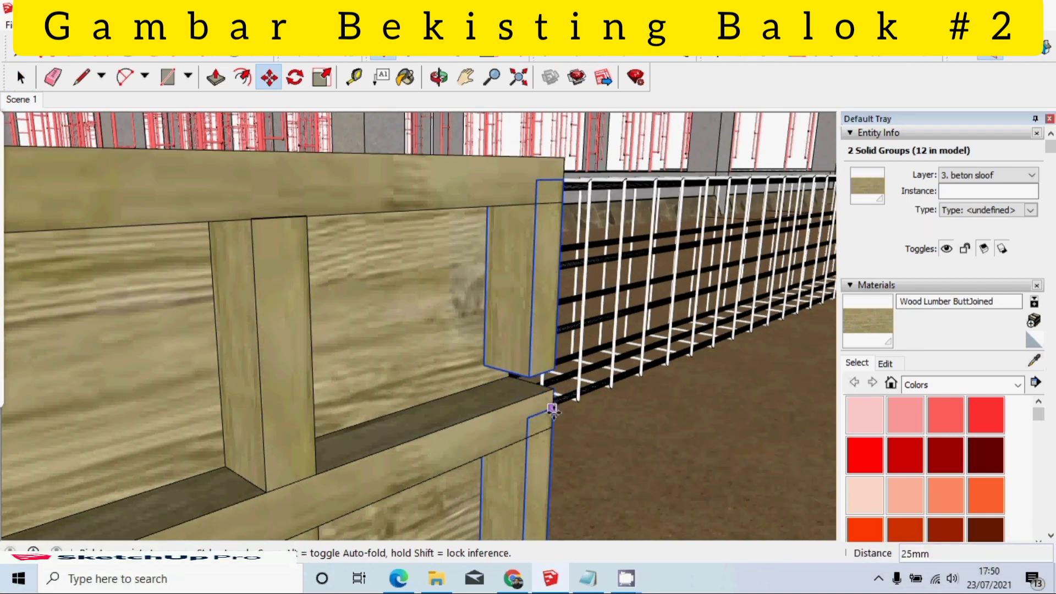
scroll(537, 418, down, 2)
scroll(566, 385, down, 3)
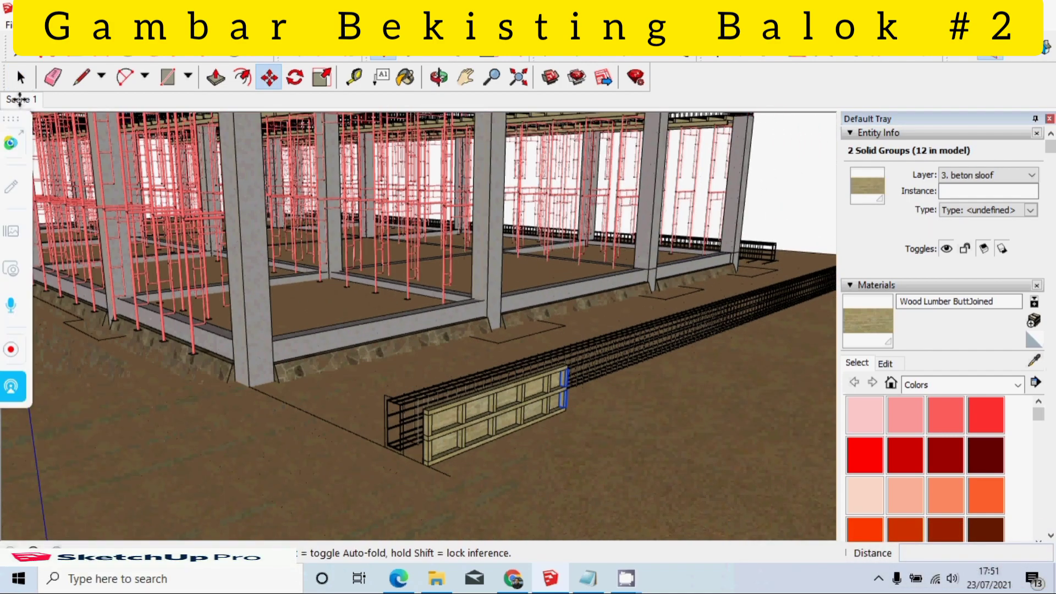
key(space)
- Start typing 'setelah jadi seperti ini lalu gambarnya kita blok' below the 5/7 timber note
click(523, 429)
scroll(522, 429, up, 2)
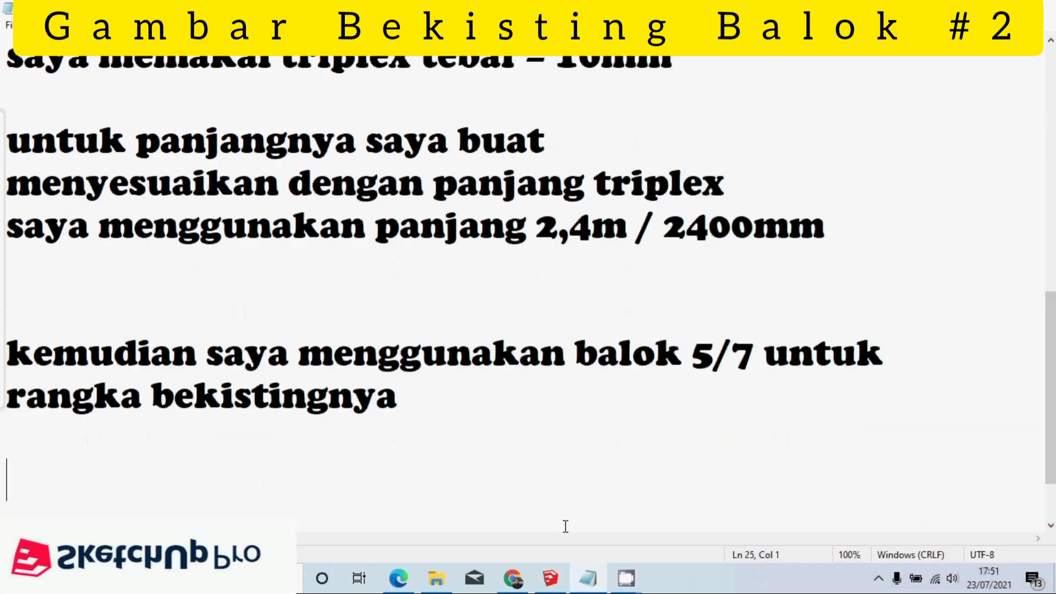
text(setelah jadi seper)
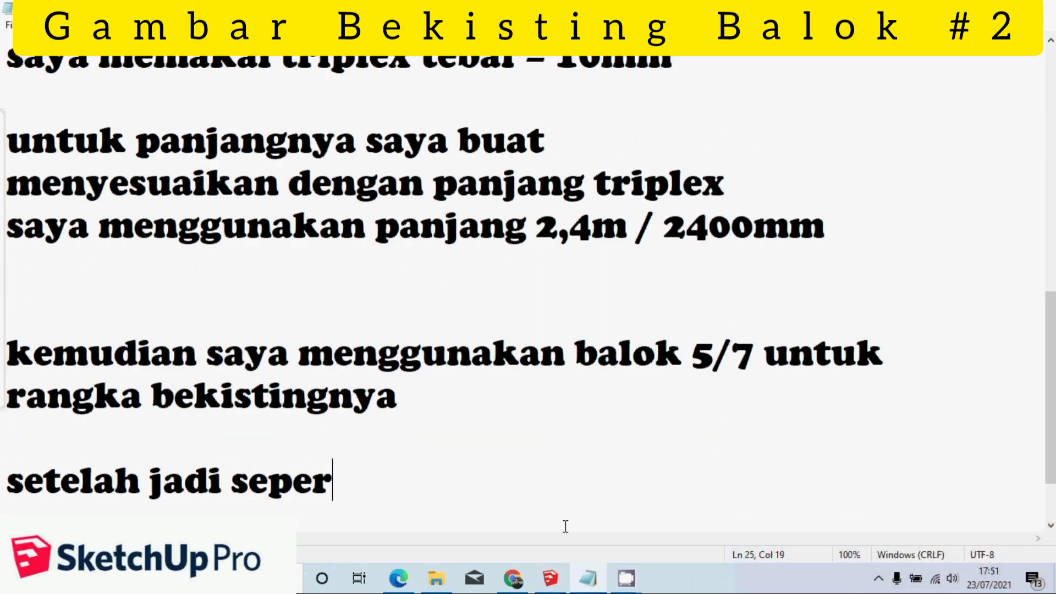
text(ti ini lalu gam)
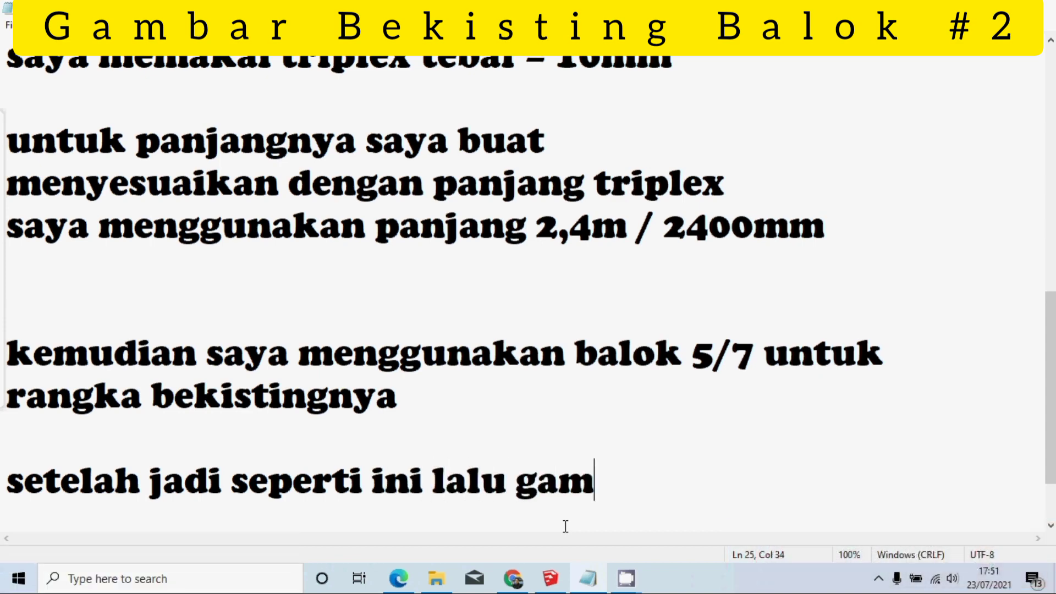
text(ta blok)
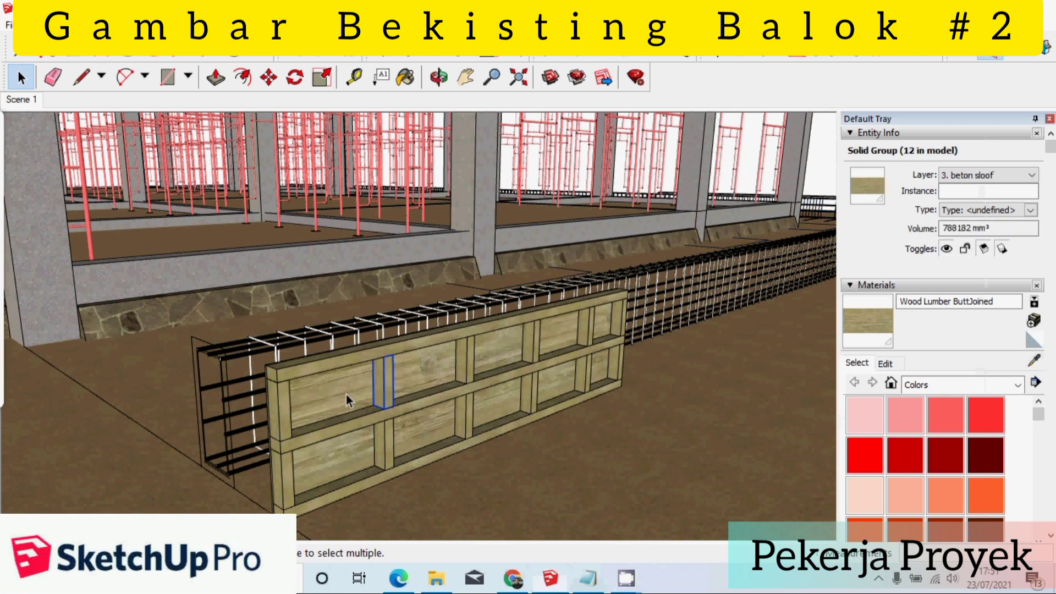
- Add the first formwork boards and studs to the selection, dismissing an early context menu
ctrl+click(393, 433)
ctrl+click(423, 356)
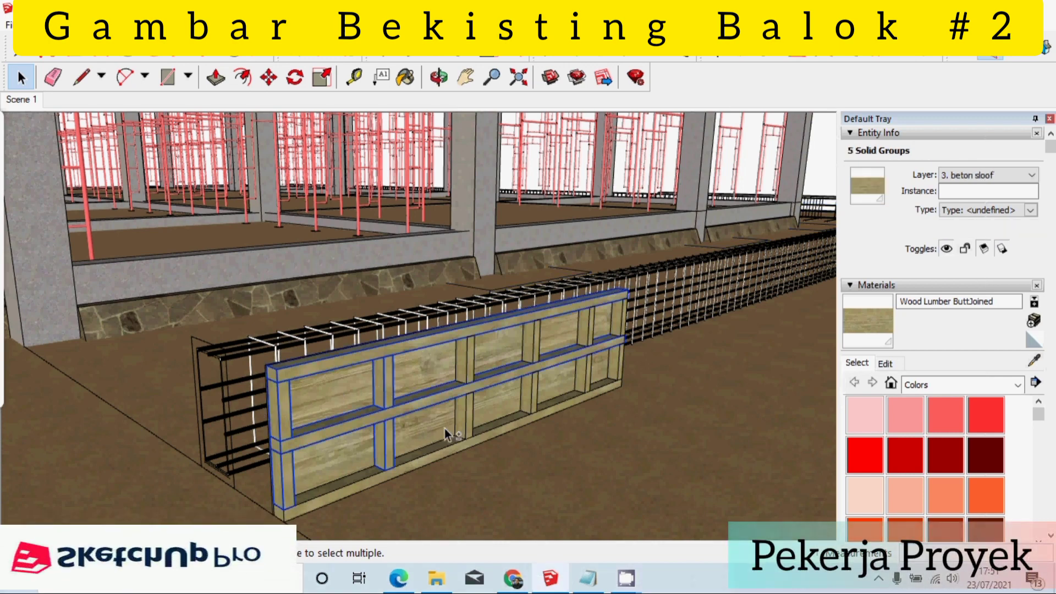
ctrl+click(461, 372)
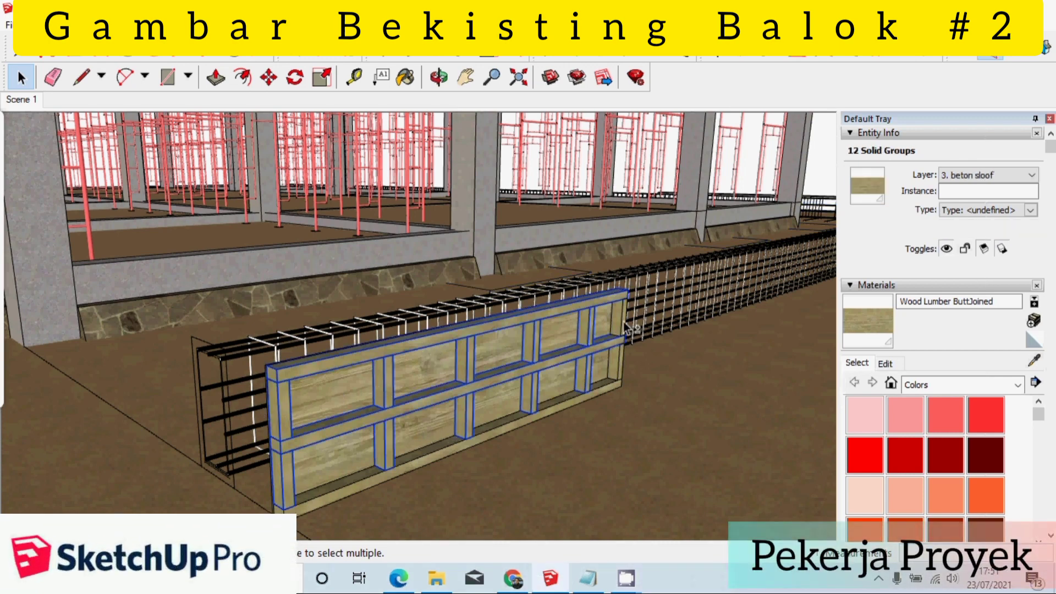
right_click(513, 399)
click(434, 410)
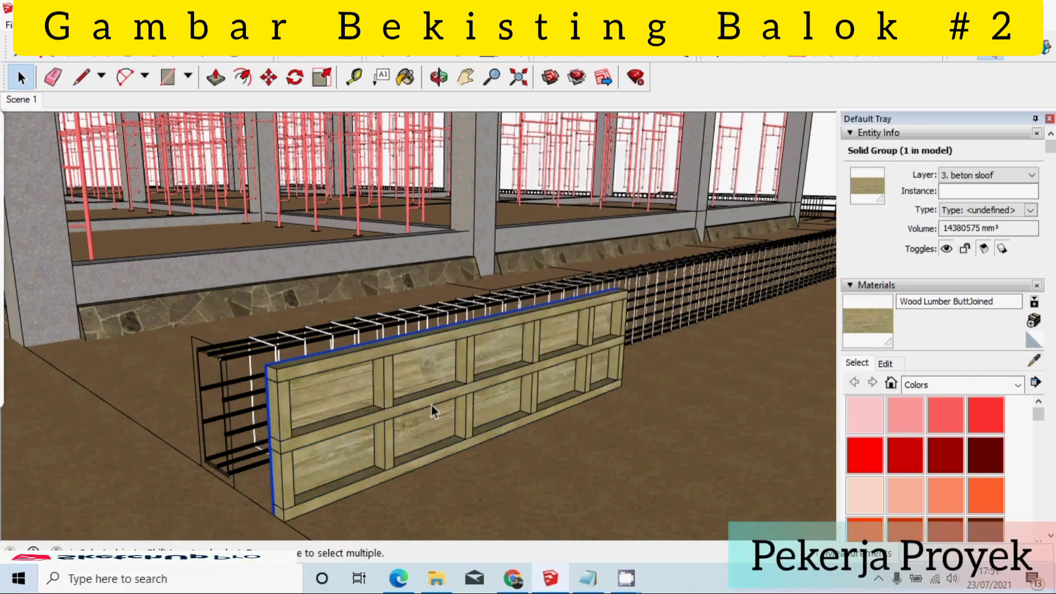
- Add the bottom rail and remaining studs, then right-click the combined selection
shift+click(314, 502)
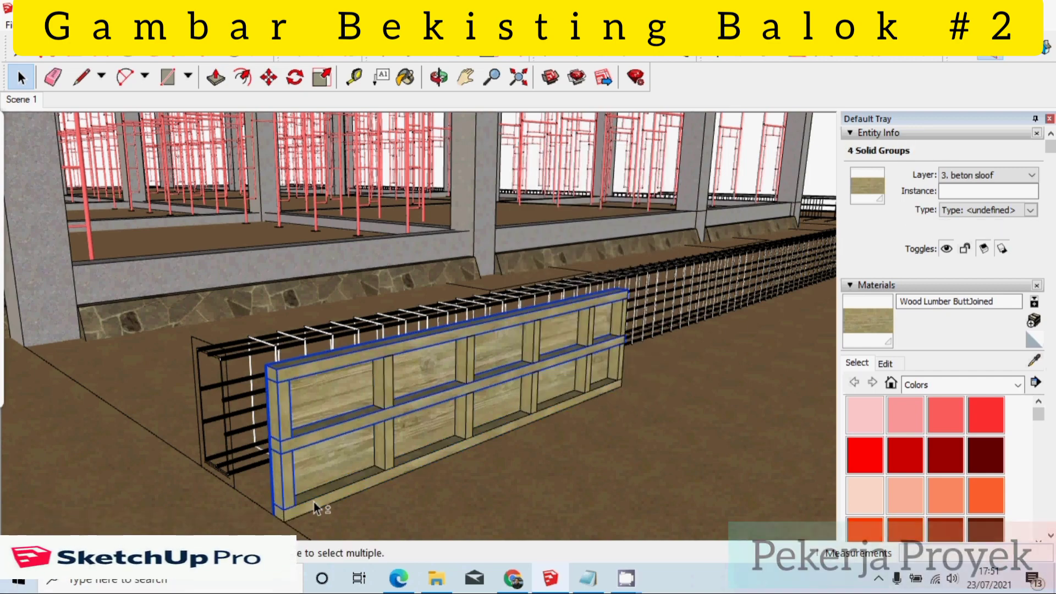
shift+click(387, 449)
shift+click(461, 358)
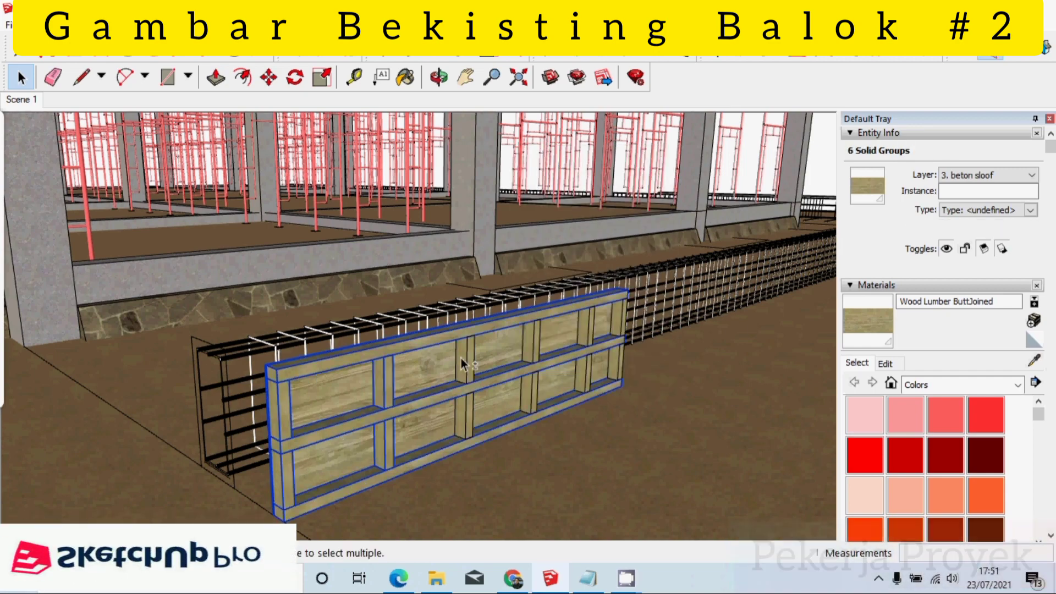
shift+click(549, 361)
shift+click(586, 362)
right_click(617, 357)
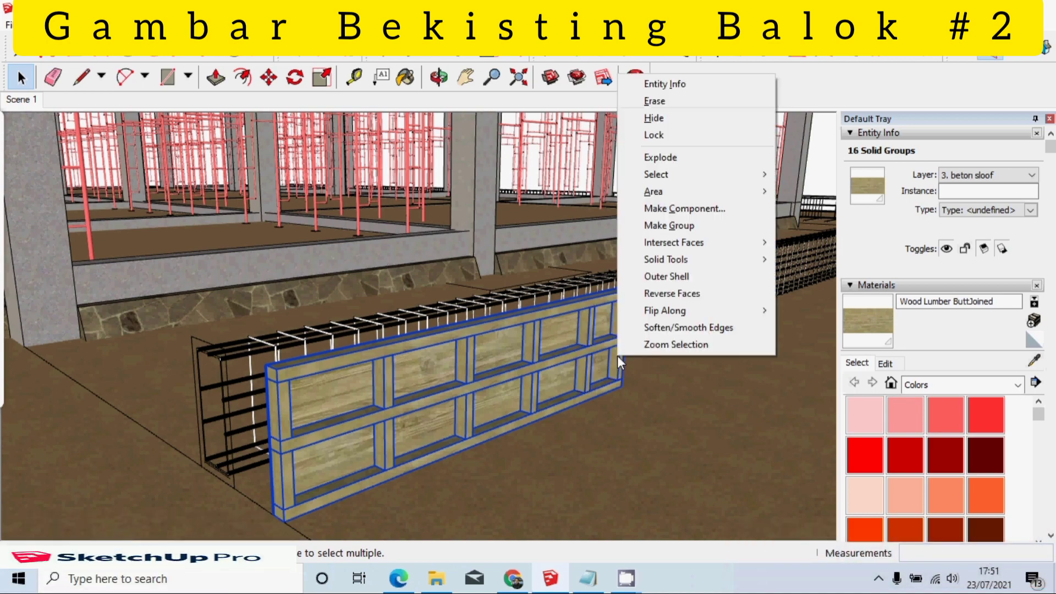
- Combine the selected formwork panel boards and battens into one group and pick it up to move
click(670, 227)
middle_drag(670, 227, 628, 416)
scroll(365, 483, up, 3)
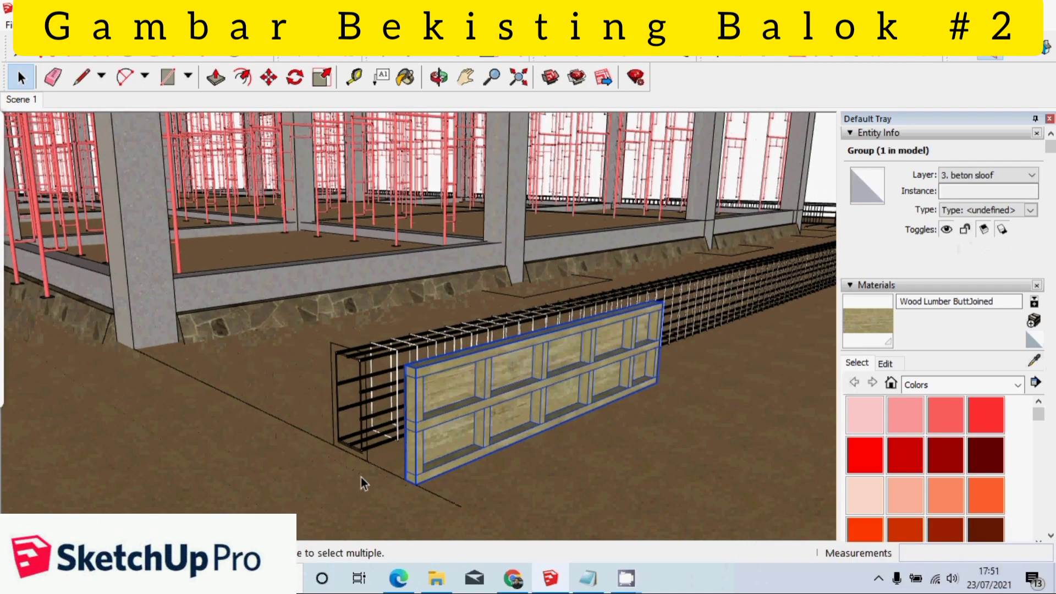
key(m)
scroll(409, 484, up, 5)
scroll(409, 484, up, 3)
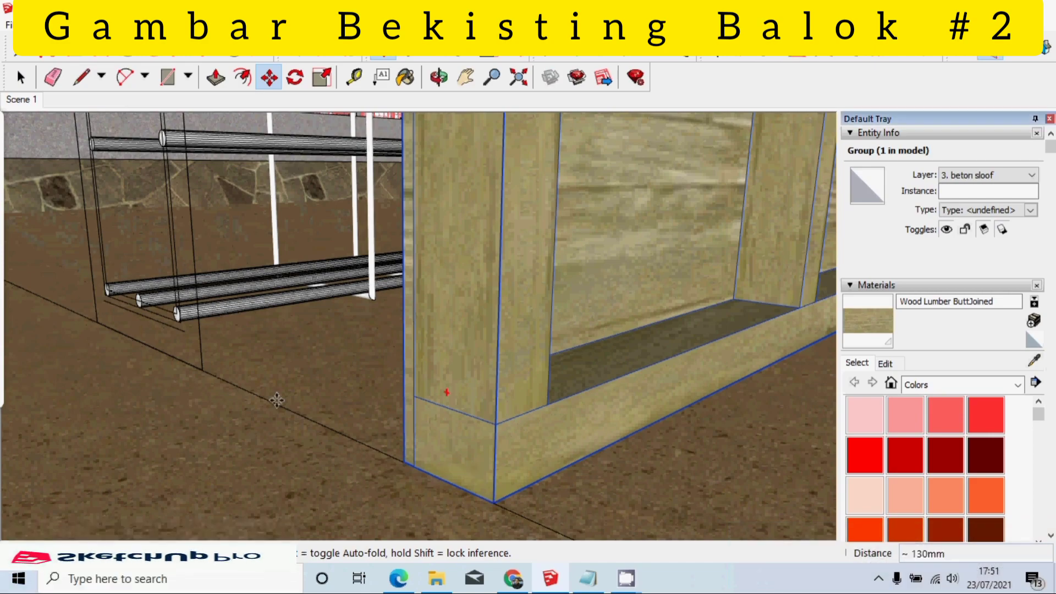
scroll(276, 401, down, 2)
scroll(385, 440, down, 2)
scroll(505, 478, down, 2)
scroll(506, 474, down, 2)
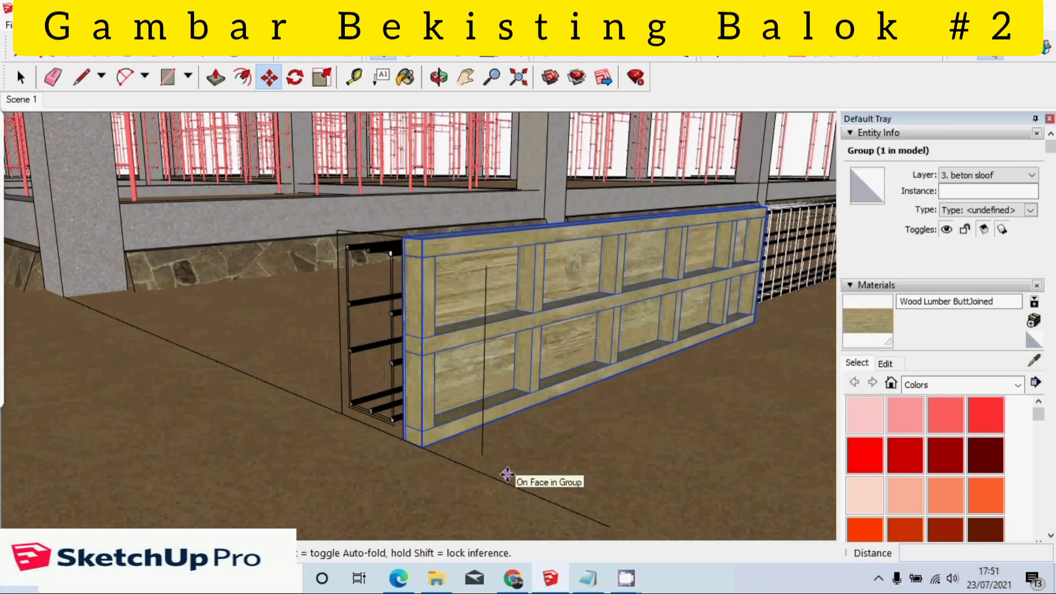
scroll(507, 475, down, 1)
scroll(472, 307, up, 3)
scroll(483, 337, down, 3)
scroll(521, 438, up, 2)
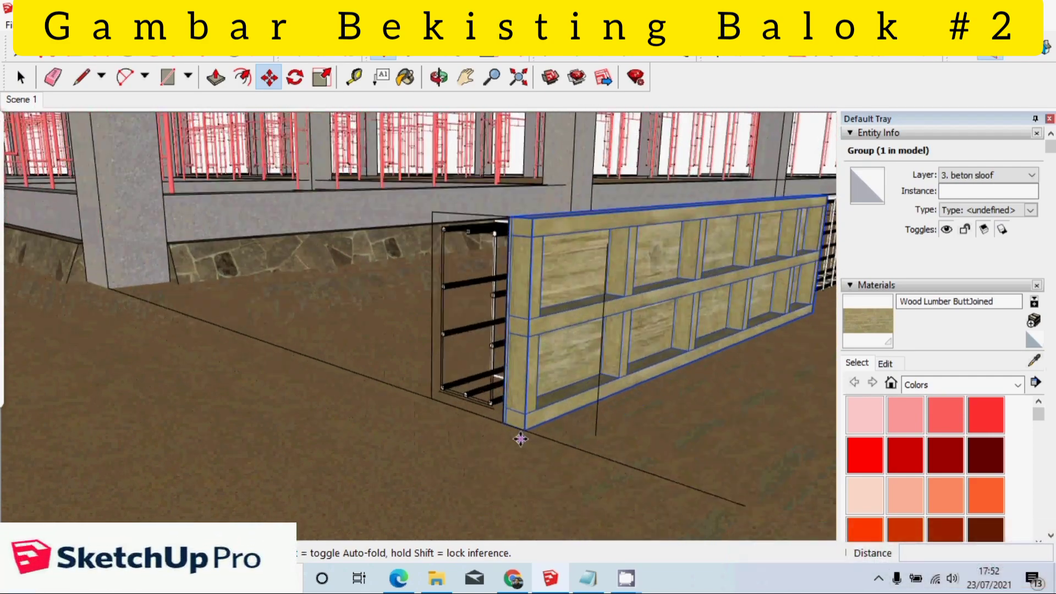
scroll(520, 438, up, 2)
- Place the formwork panel group by its bottom corner against the rebar cage
click(491, 413)
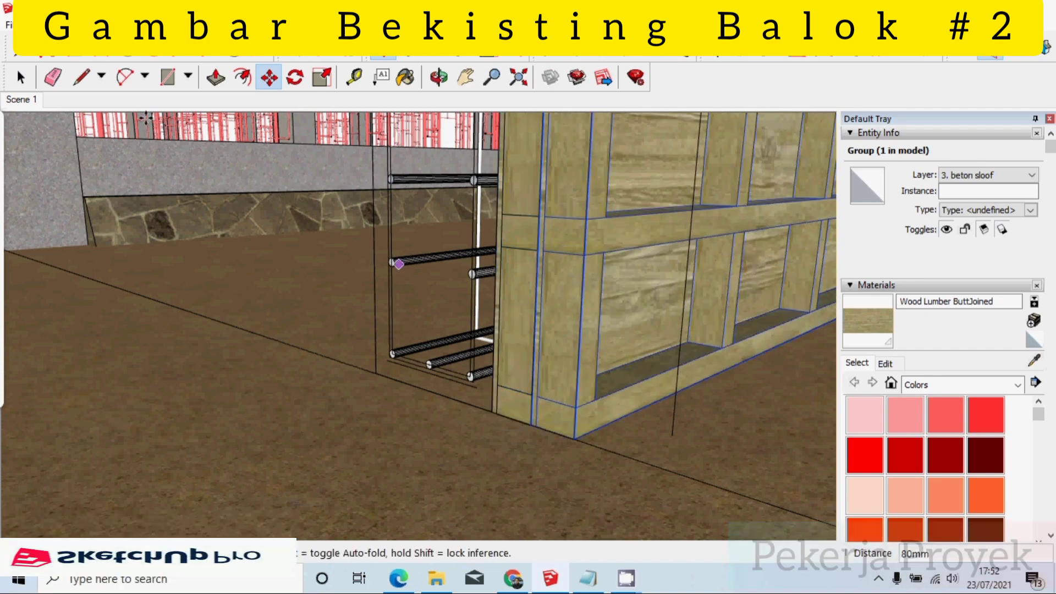
click(577, 440)
scroll(637, 461, up, 3)
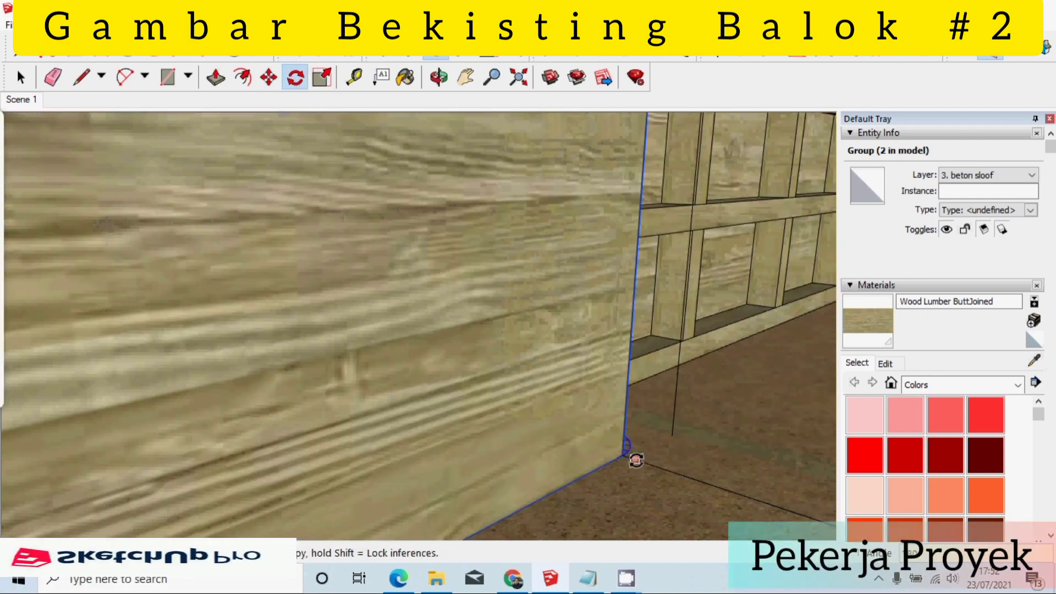
scroll(636, 461, down, 3)
scroll(656, 405, down, 3)
scroll(655, 405, down, 2)
scroll(516, 494, up, 2)
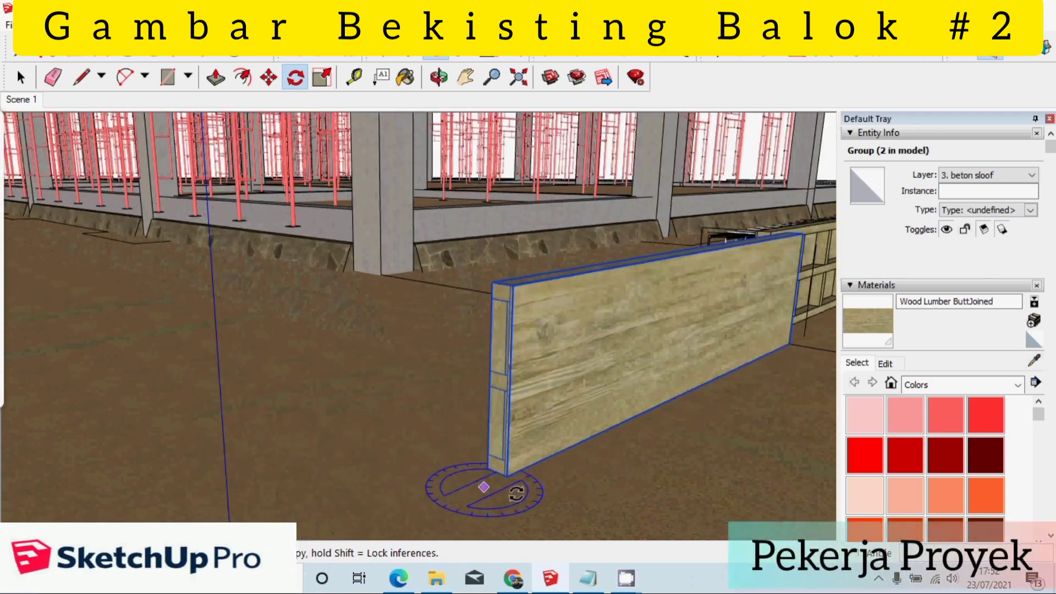
- Move the second panel copy by its corner to the opposite side of the rebar cage
key(m)
scroll(516, 493, up, 3)
click(502, 454)
scroll(501, 454, down, 3)
scroll(708, 378, down, 2)
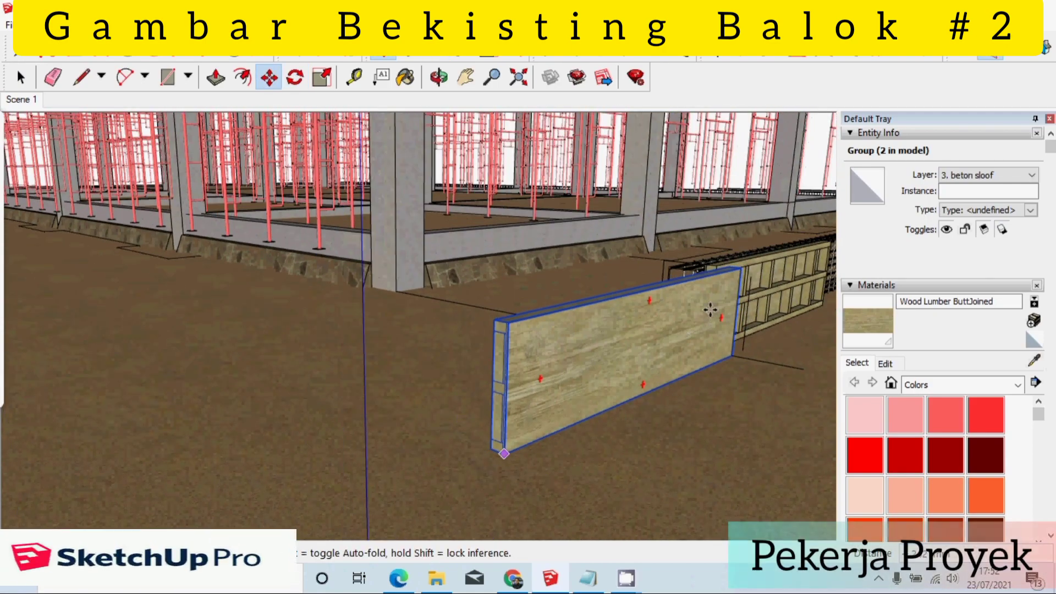
scroll(684, 319, up, 2)
scroll(593, 349, up, 2)
click(593, 349)
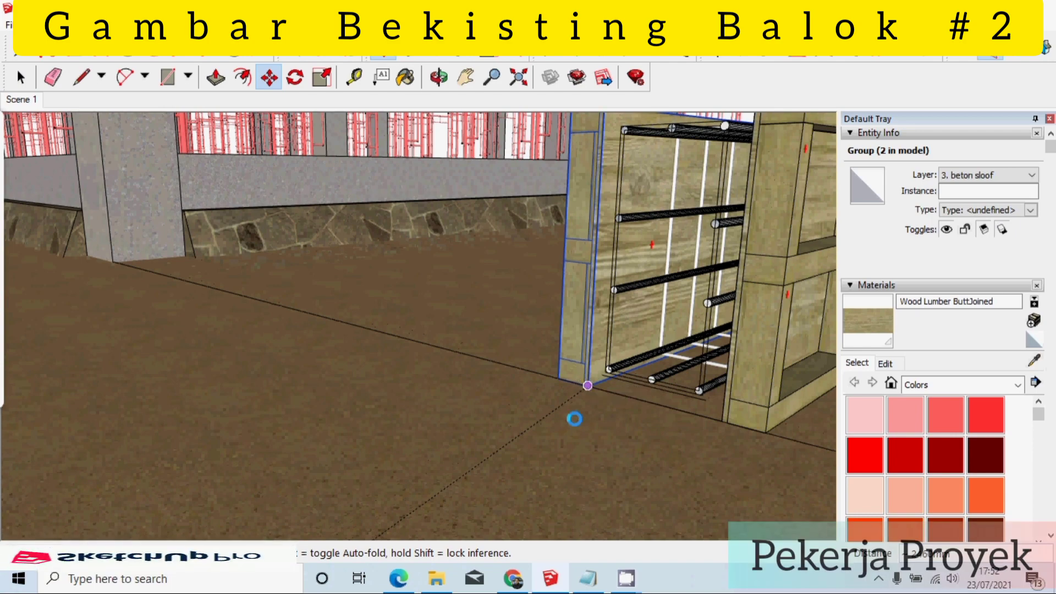
scroll(573, 386, down, 2)
scroll(586, 344, down, 1)
scroll(586, 344, down, 1)
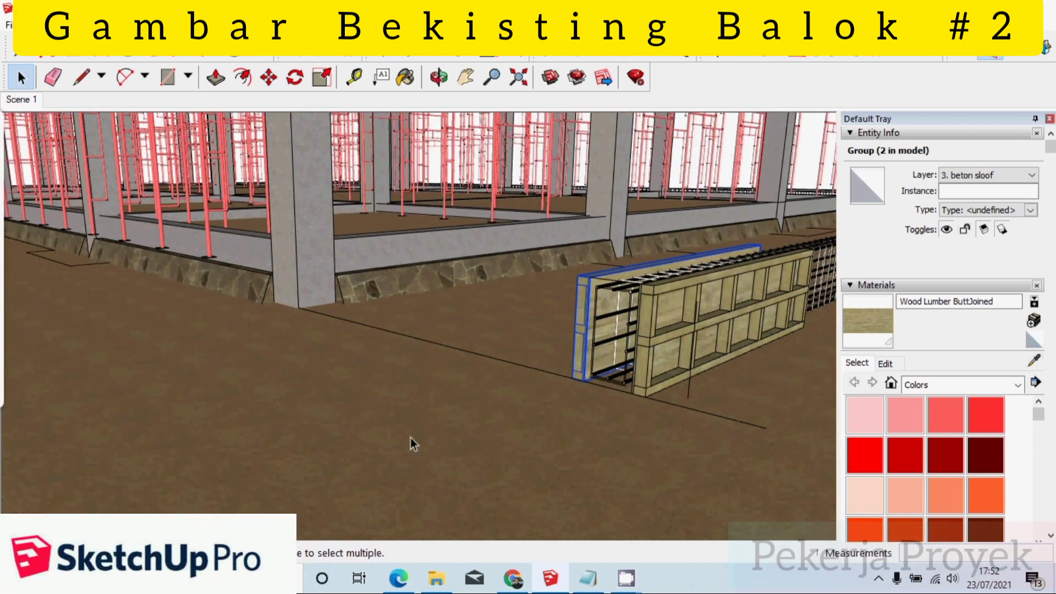
scroll(665, 381, up, 2)
scroll(572, 385, up, 1)
- Select both side formwork panel groups together
shift+click(511, 352)
scroll(619, 465, down, 2)
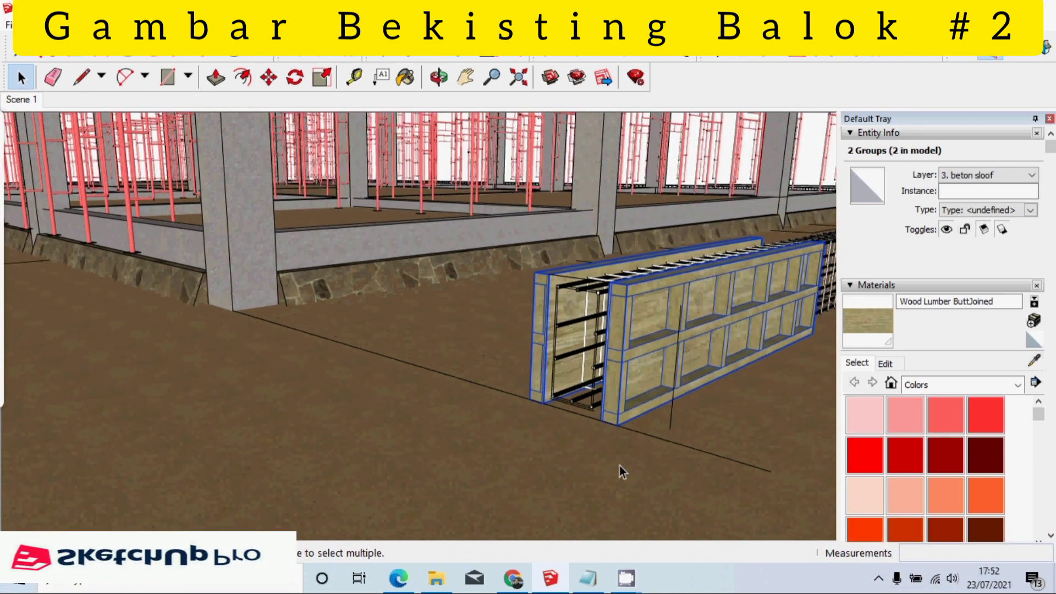
scroll(620, 466, down, 2)
scroll(619, 430, up, 2)
scroll(618, 391, up, 2)
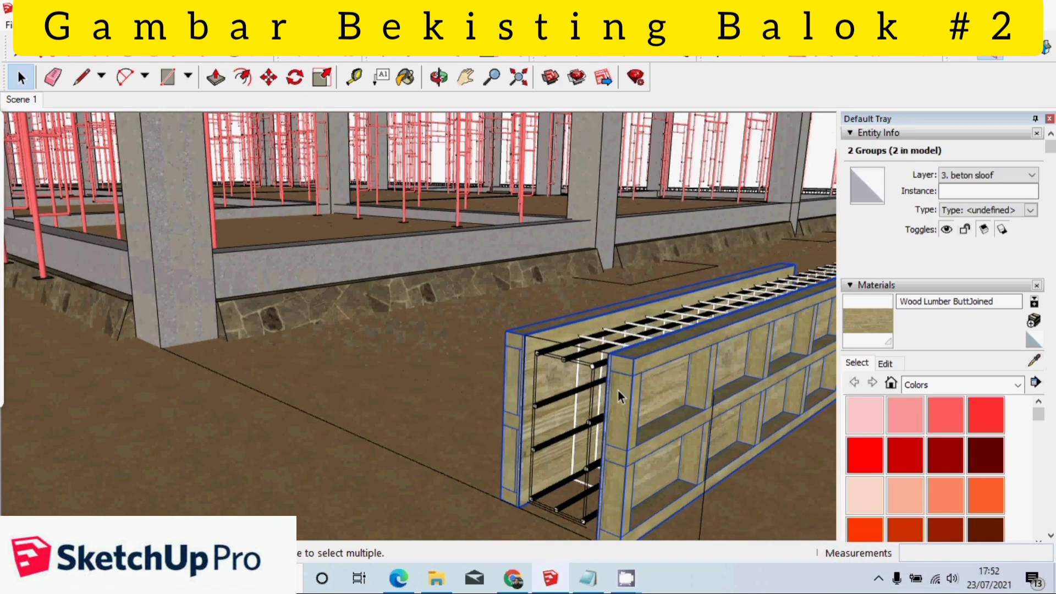
scroll(619, 391, down, 2)
scroll(676, 425, up, 2)
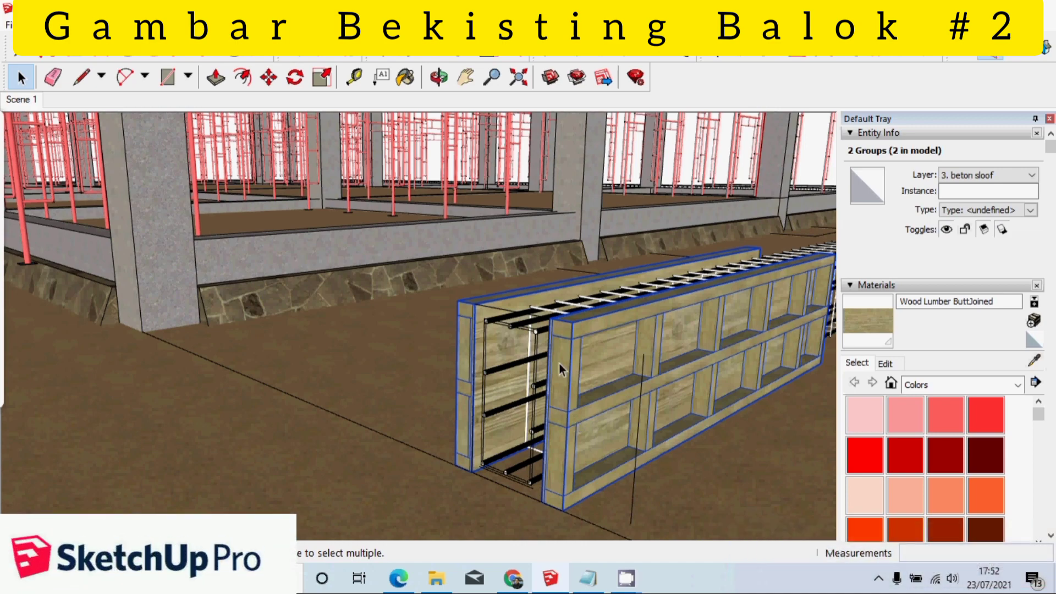
scroll(560, 364, down, 2)
- Deselect the panels and open the near side formwork panel group for editing
click(348, 458)
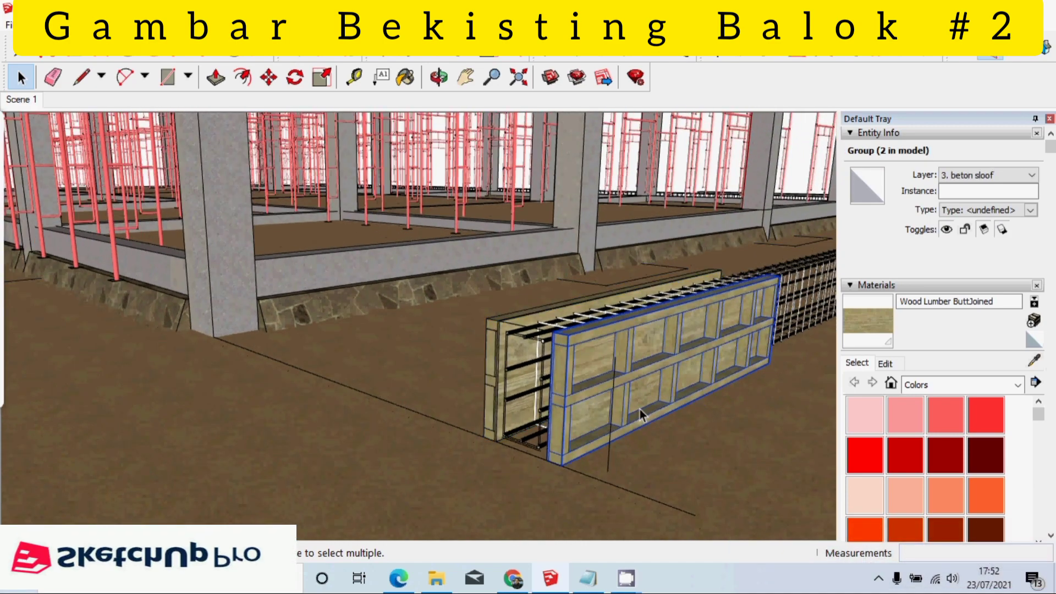
mouse_move(613, 389)
middle_down()
mouse_move(544, 323)
mouse_move(629, 315)
middle_up()
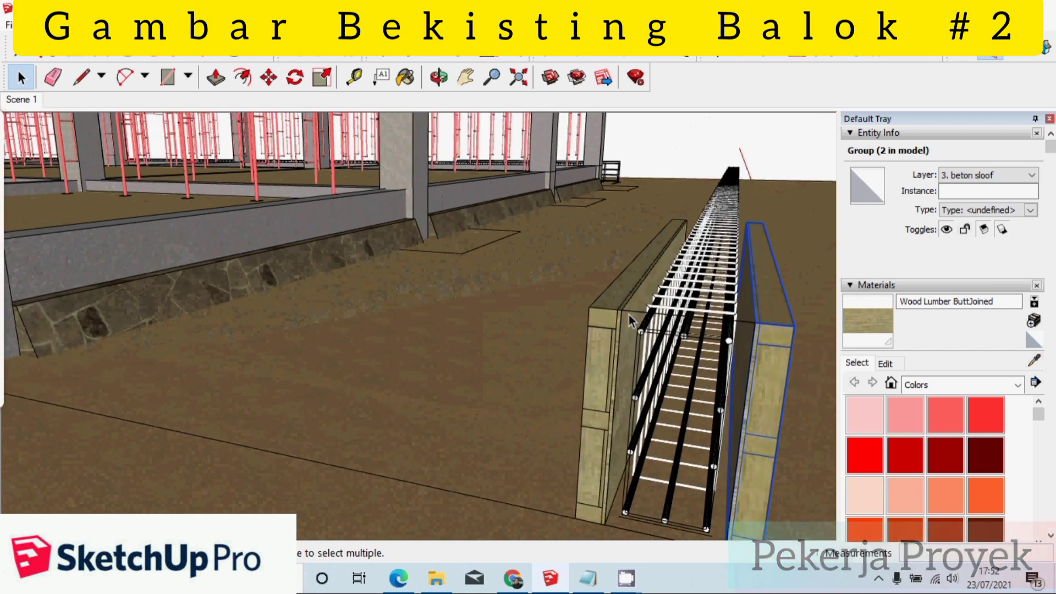
double_click(607, 372)
click(591, 374)
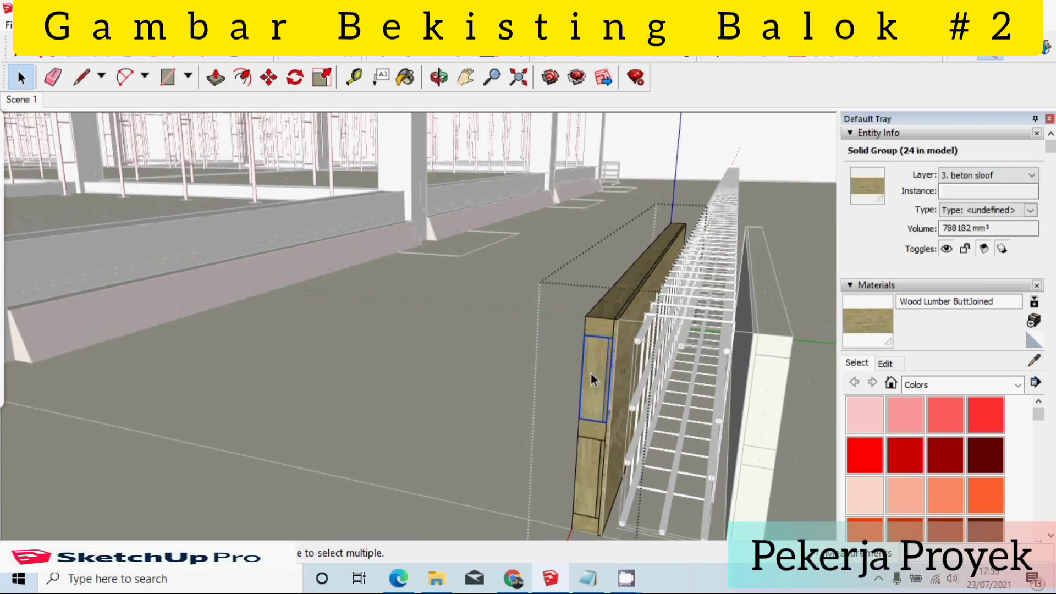
mouse_move(591, 374)
middle_down()
mouse_move(596, 381)
mouse_move(627, 321)
middle_up()
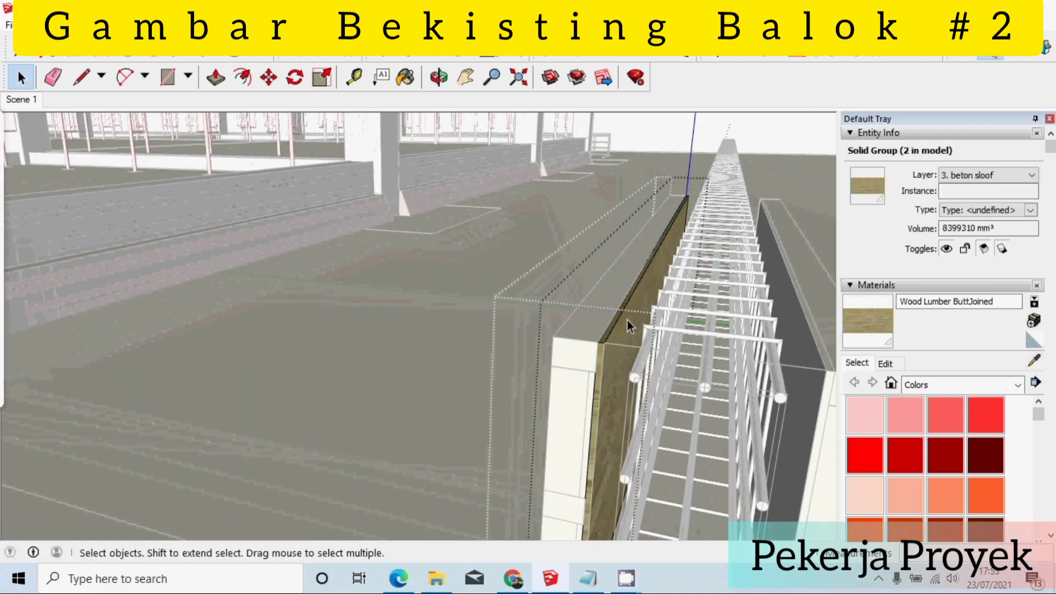
- Pick a sheathing board face with Push/Pull and select the board's top face from the other side
key(p)
click(627, 317)
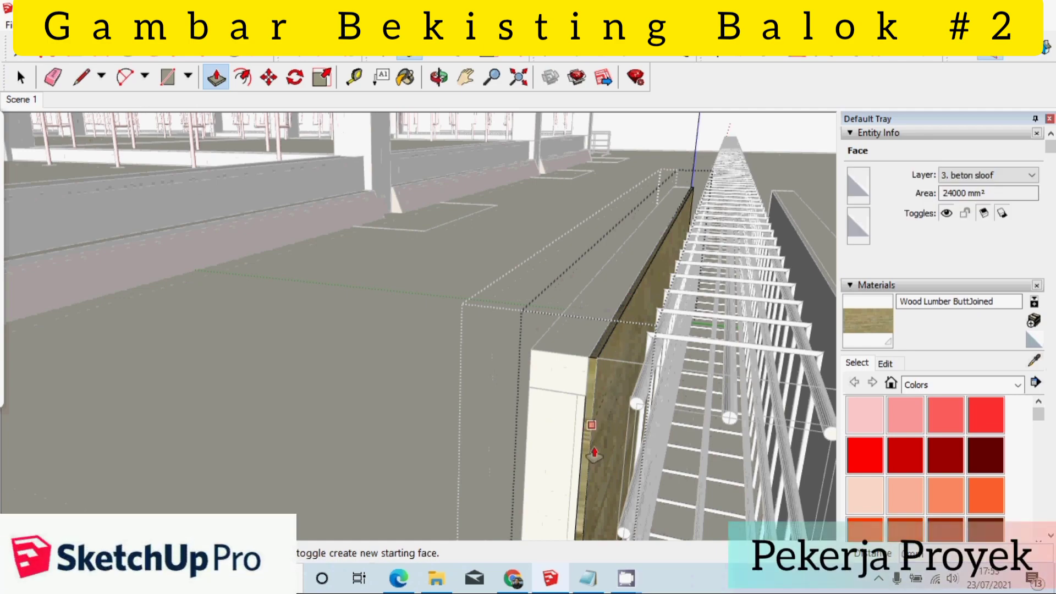
scroll(594, 457, down, 3)
scroll(586, 515, down, 2)
mouse_move(587, 514)
middle_down()
mouse_move(609, 380)
mouse_move(693, 424)
middle_up()
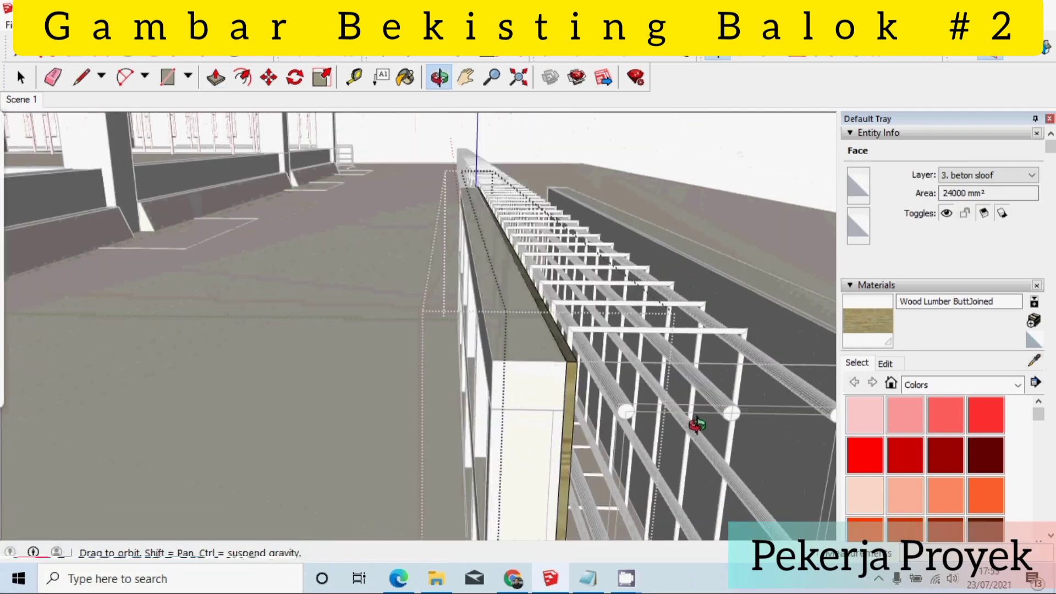
double_click(563, 348)
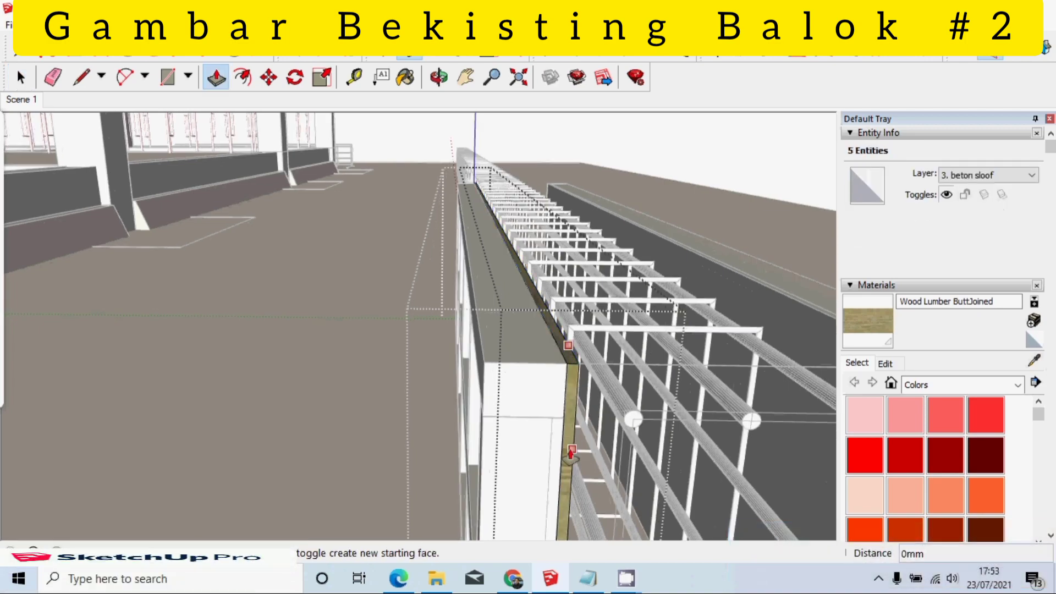
scroll(571, 452, down, 3)
scroll(627, 517, down, 2)
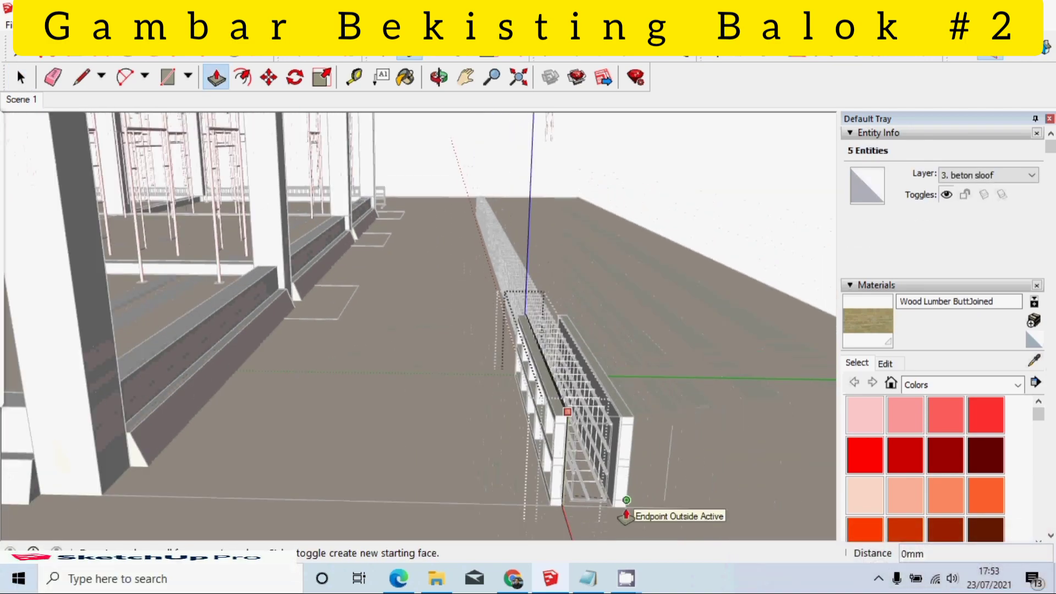
- Select the inner sheathing face toward the rebar cage, measuring 1438080 mm²
click(629, 503)
scroll(614, 479, up, 2)
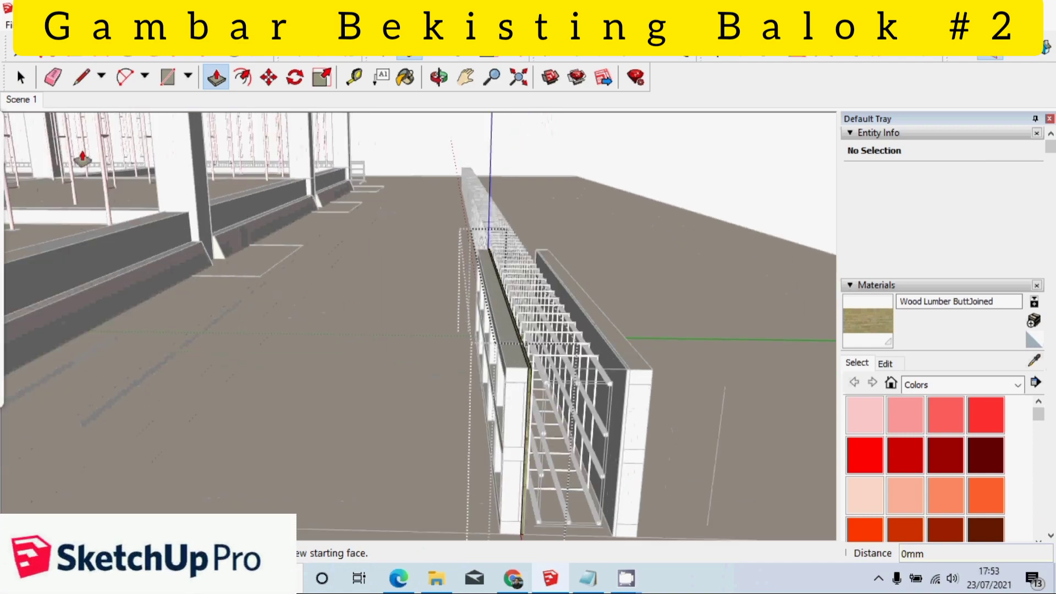
key(space)
scroll(424, 352, up, 3)
scroll(396, 316, up, 2)
click(396, 316)
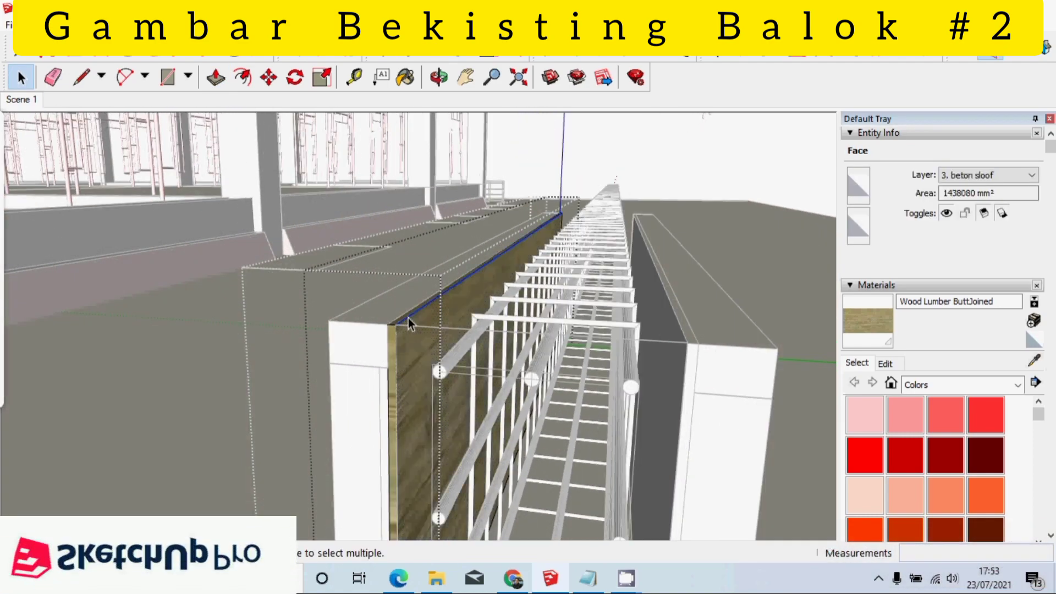
- Move the inner sheathing's top edge down by 150 mm
click(269, 77)
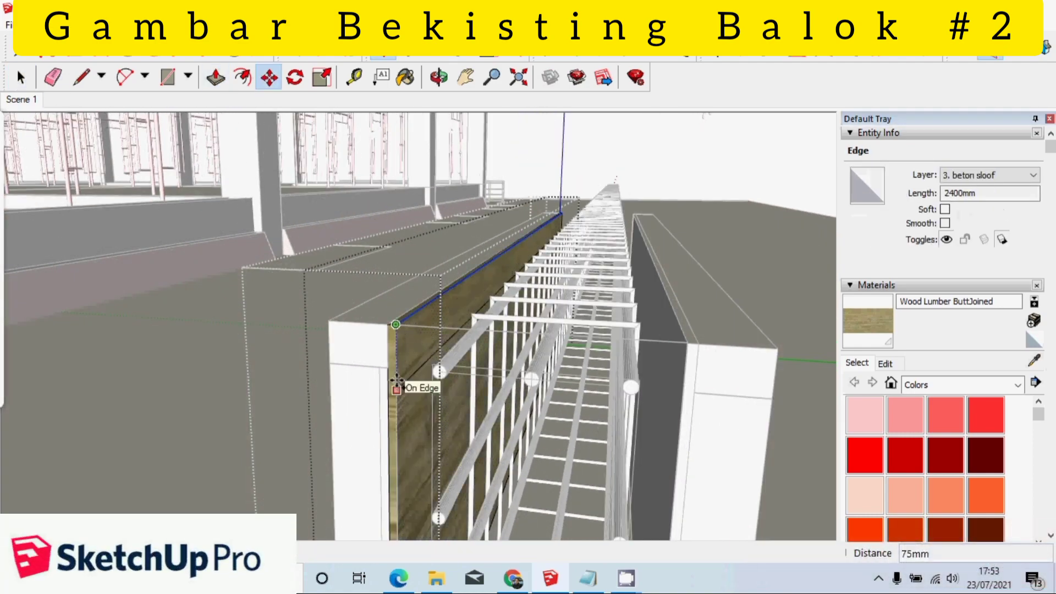
key(Return)
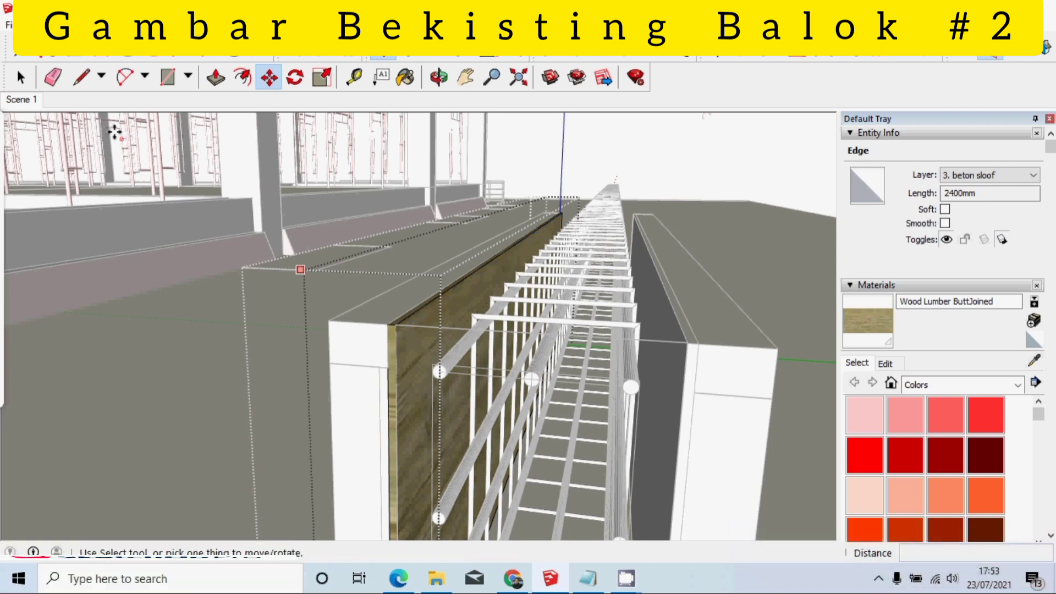
click(21, 77)
click(418, 310)
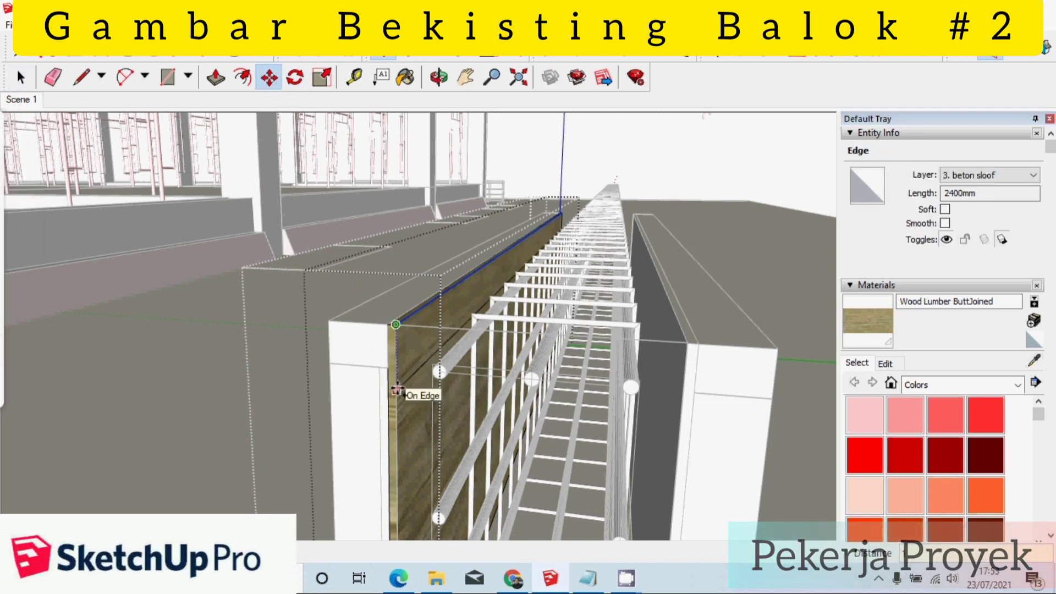
text(150p)
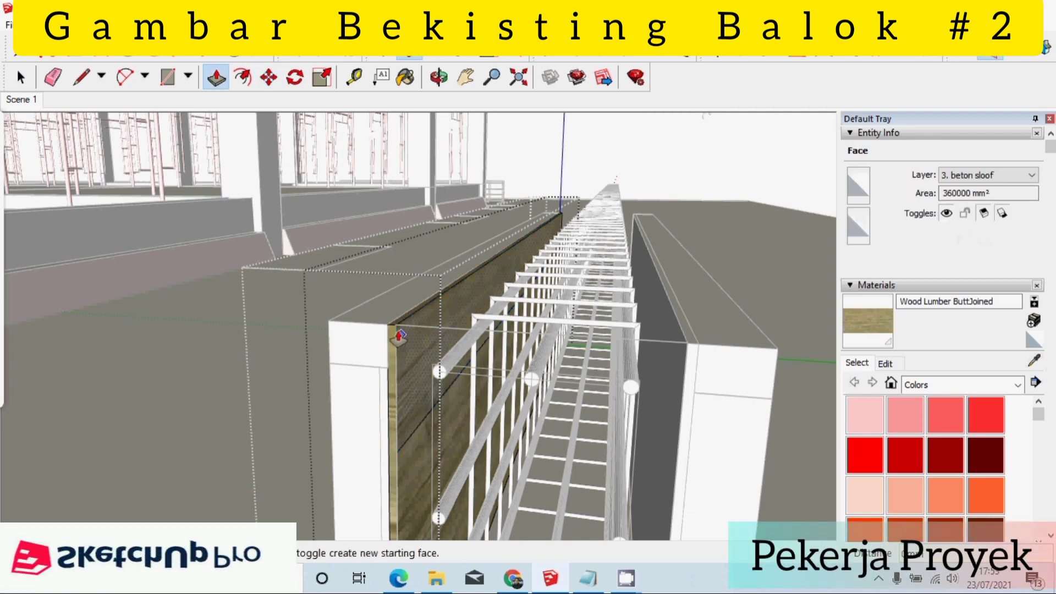
scroll(399, 335, up, 2)
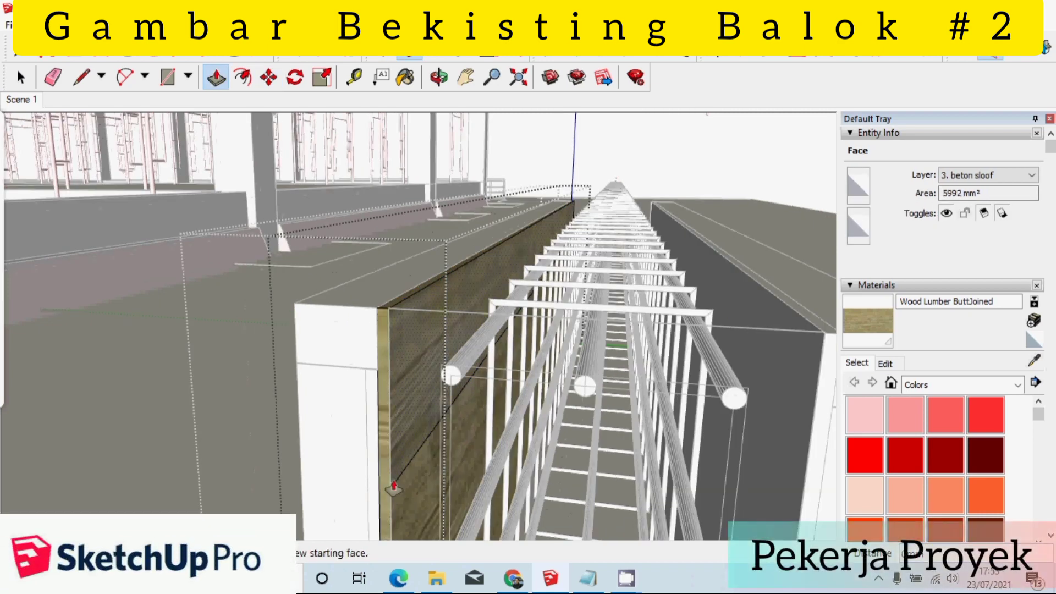
- Select the thin 2400 × 150 mm strip face and extrude it with Push/Pull
key(l)
key(space)
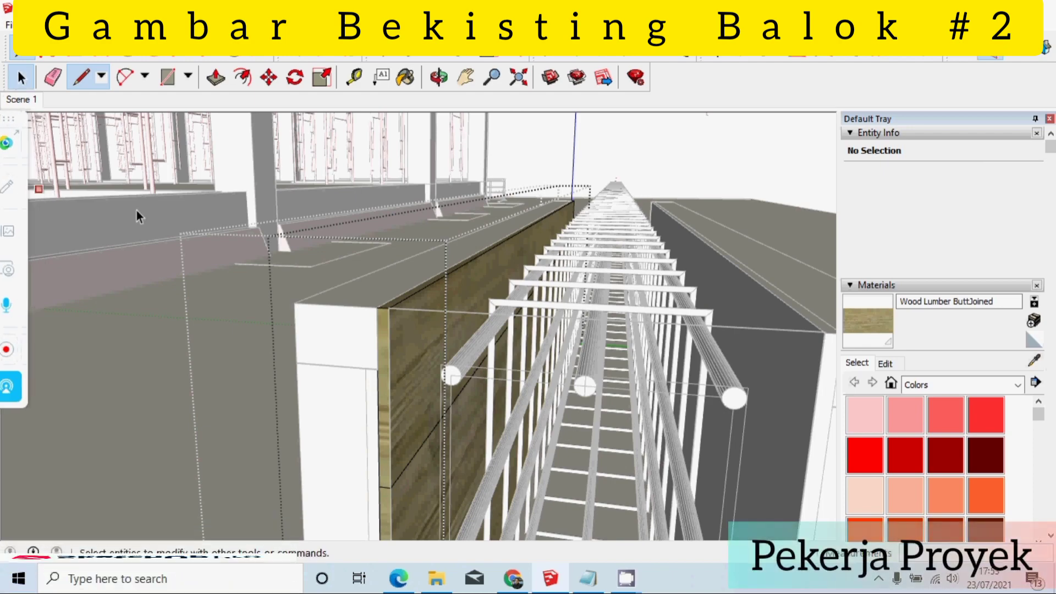
click(387, 399)
key(p)
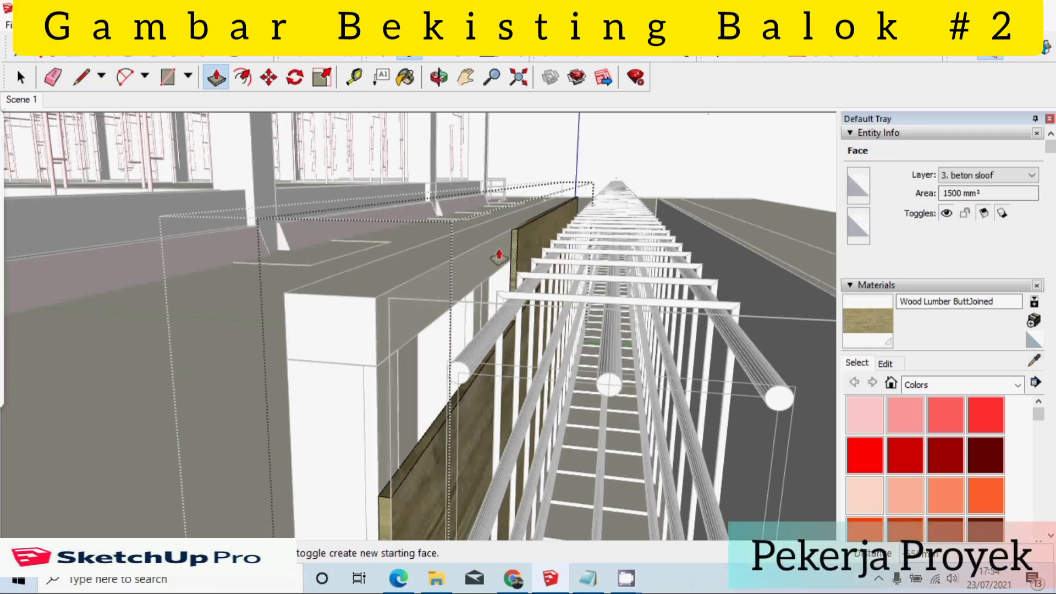
mouse_move(388, 399)
middle_down()
mouse_move(557, 207)
mouse_move(482, 251)
middle_up()
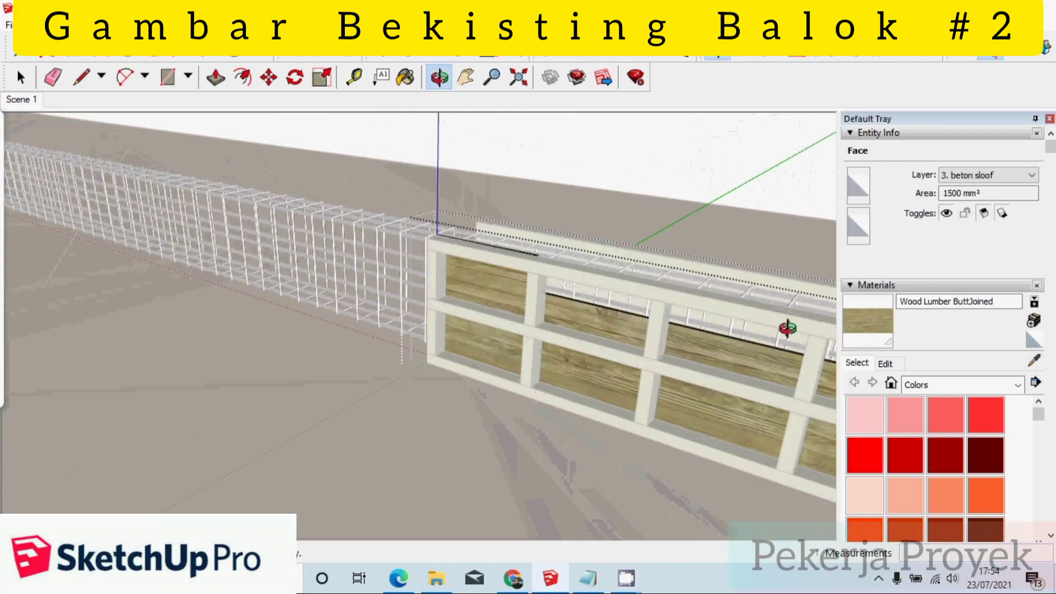
- Finish extruding the strip 2400 mm and orbit to a side view of the panel frame
click(483, 251)
scroll(349, 279, down, 3)
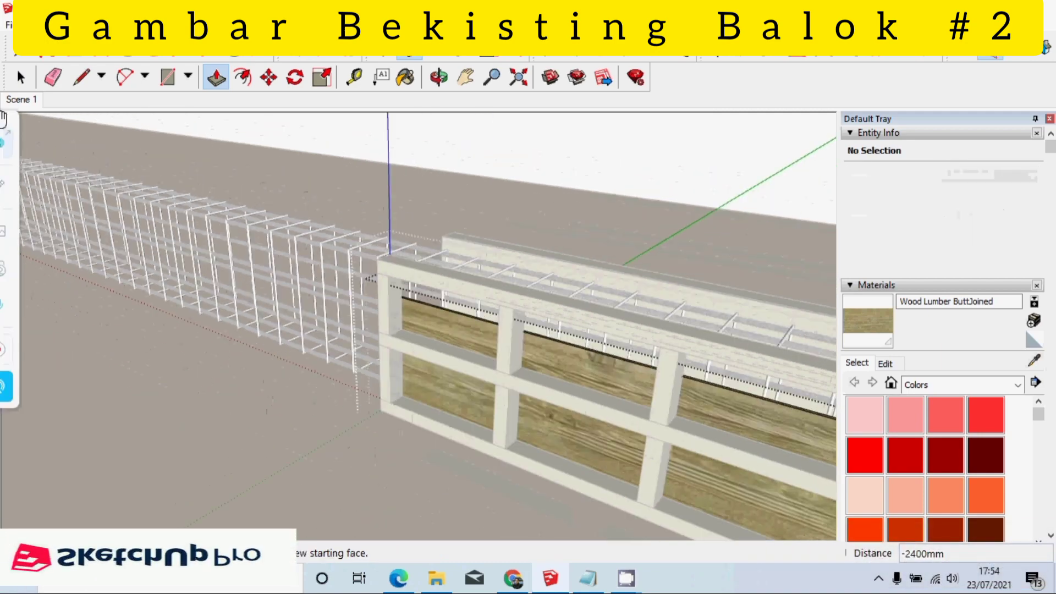
key(space)
middle_drag(291, 250, 481, 366)
scroll(481, 366, down, 5)
scroll(596, 440, up, 3)
middle_drag(597, 440, 540, 394)
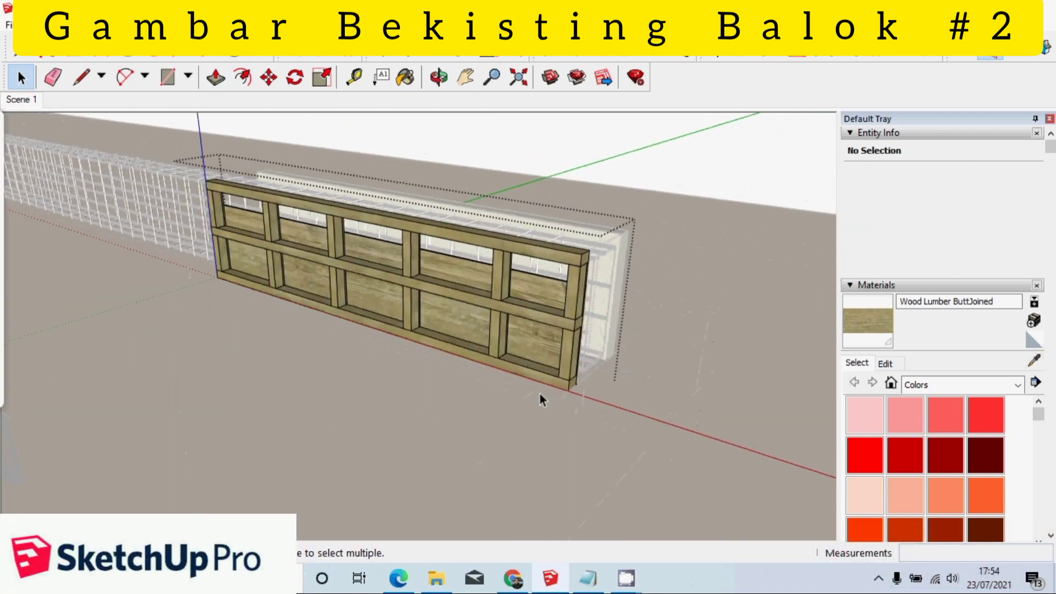
scroll(585, 365, up, 3)
middle_drag(585, 365, 499, 312)
- Delete the six upper studs between the middle and top battens
click(500, 312)
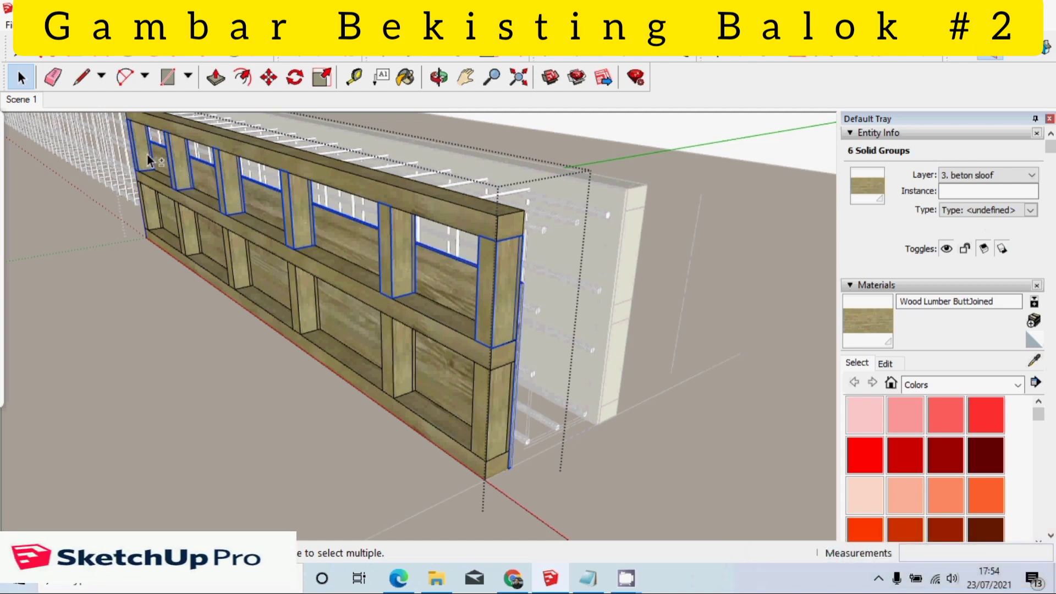
key(Delete)
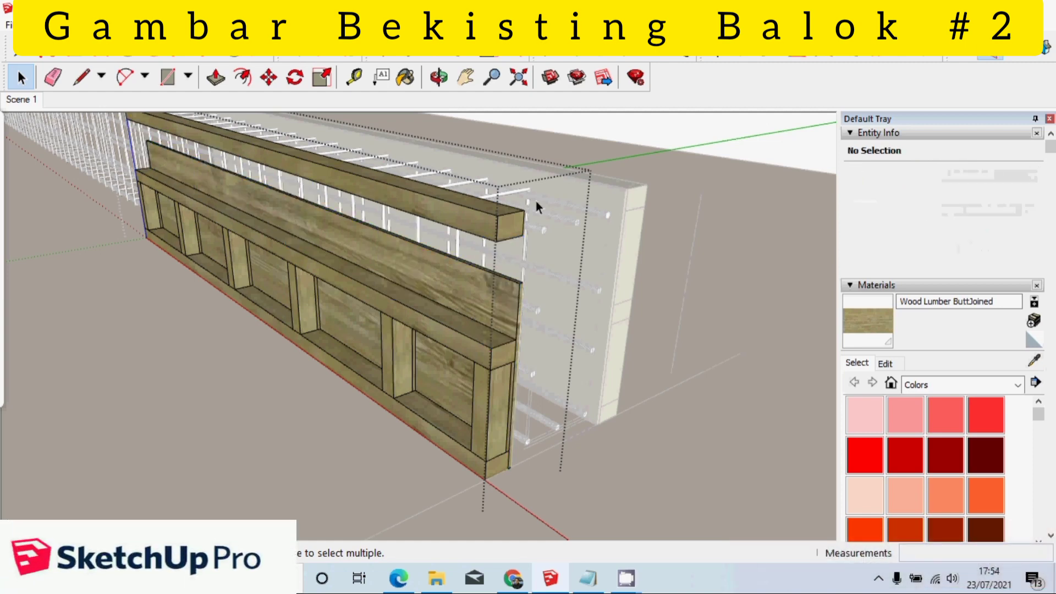
click(500, 223)
key(m)
scroll(534, 209, up, 1)
- Deselect the top rail and open the panel frame group for editing at its end
middle_drag(529, 219, 122, 225)
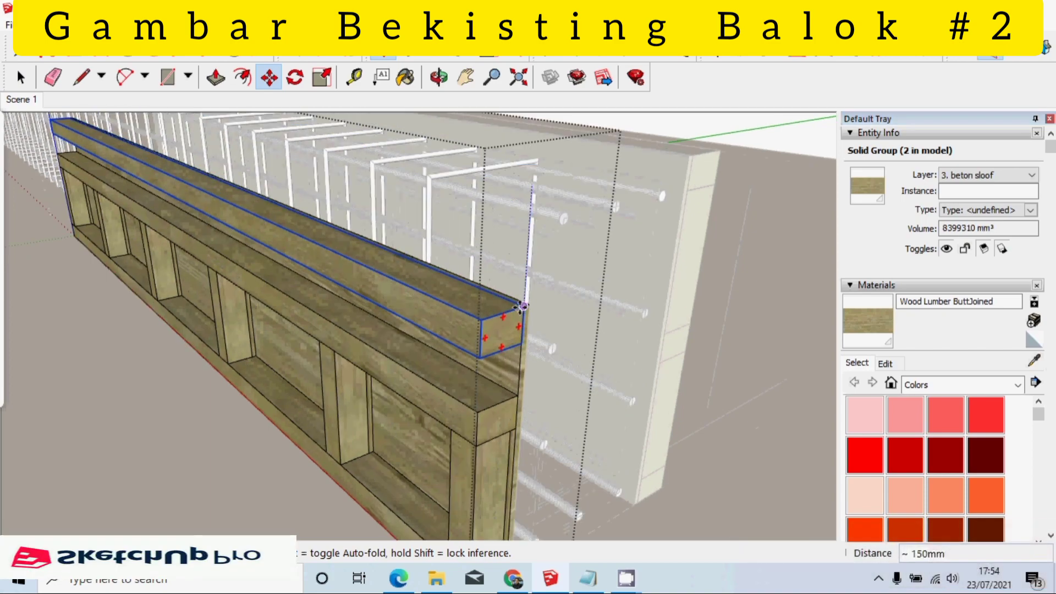
click(22, 80)
scroll(484, 424, up, 2)
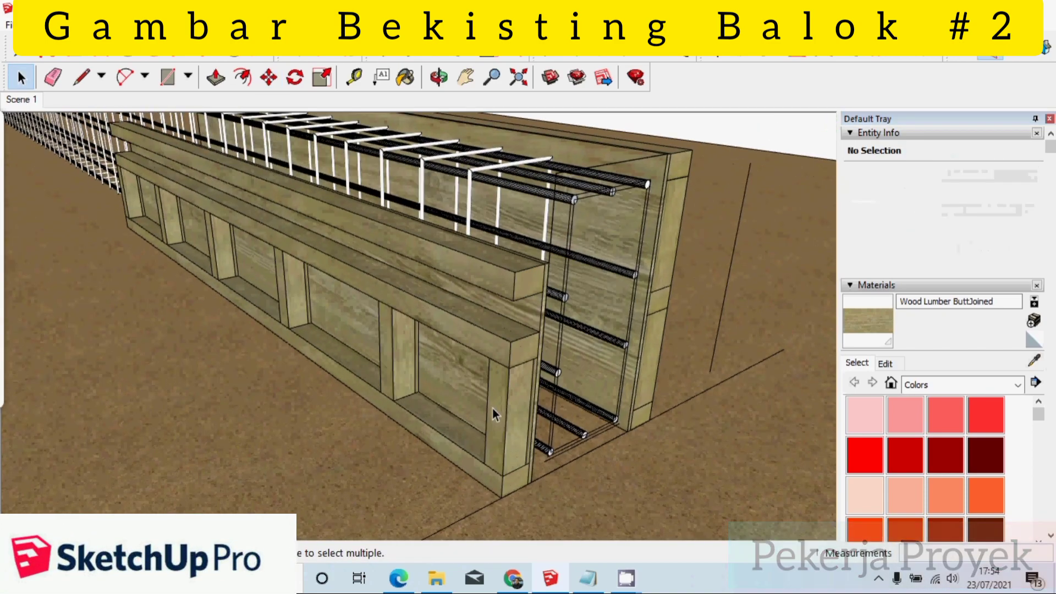
double_click(510, 403)
middle_drag(510, 404, 462, 355)
scroll(499, 346, up, 2)
- Lower the second horizontal rail 50 mm down the blue axis
click(500, 337)
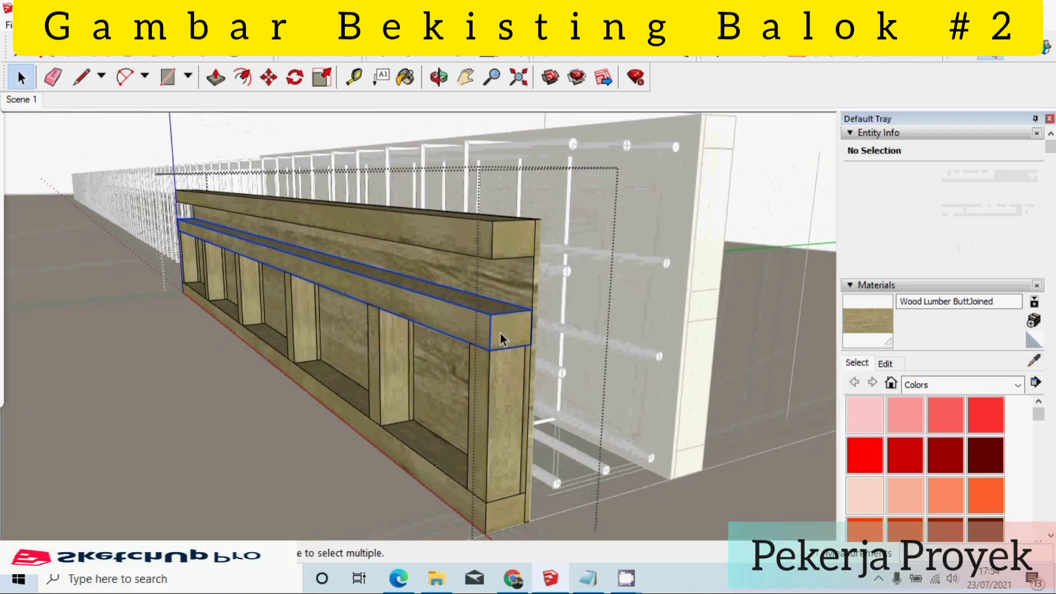
key(m)
scroll(526, 340, up, 1)
click(526, 340)
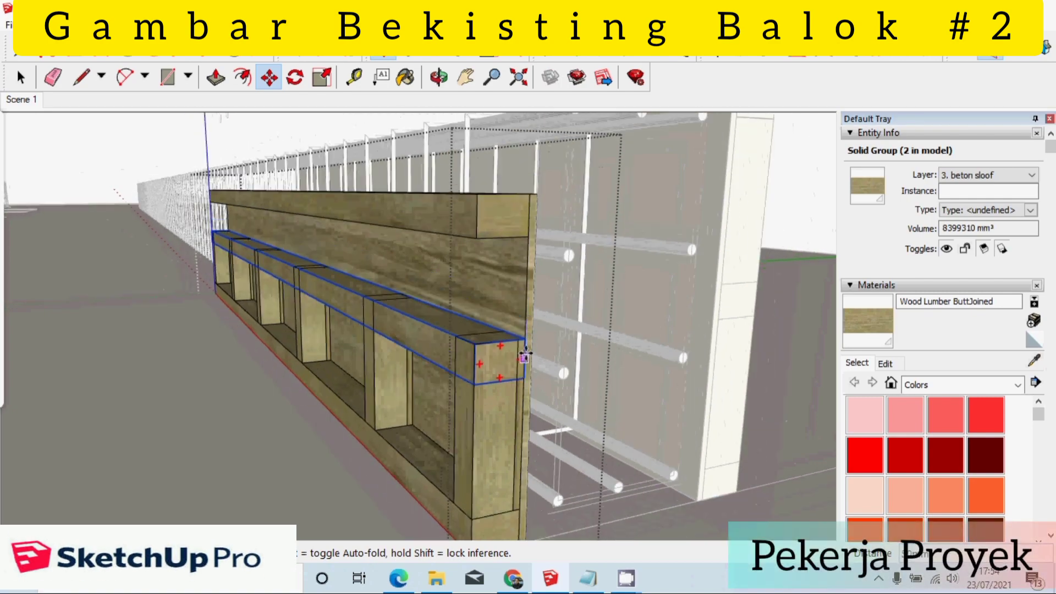
text(50)
key(Return)
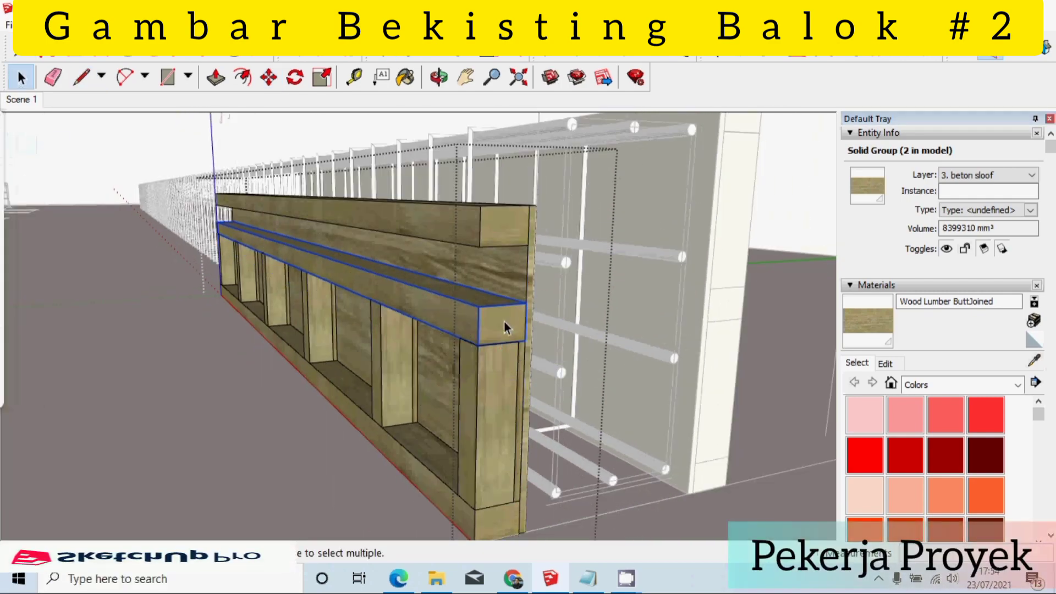
- Draw a 350 mm reference line along the green axis from the panel's end
key(m)
middle_drag(526, 323, 523, 373)
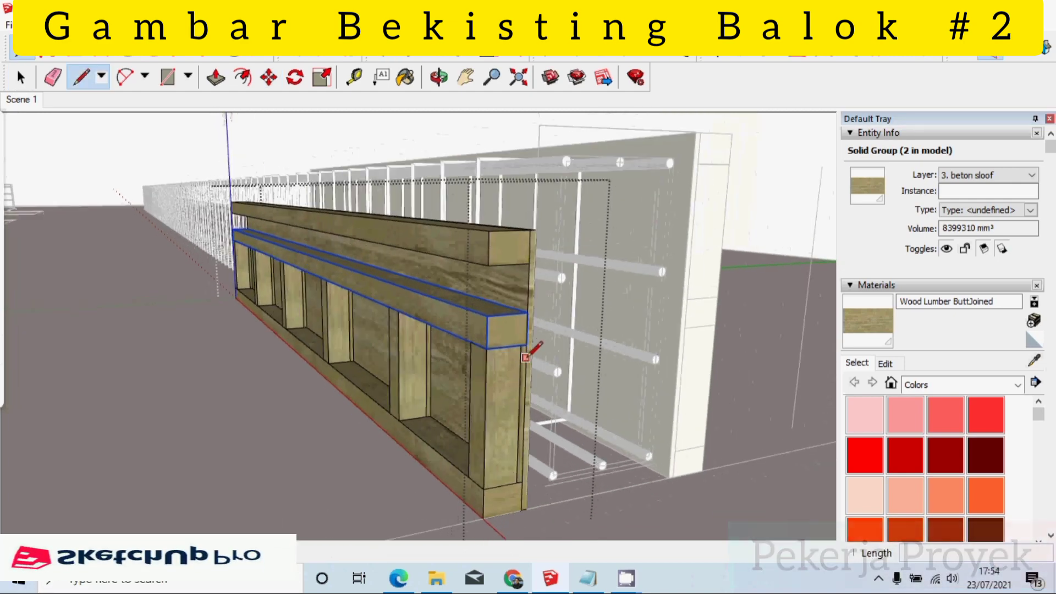
click(304, 404)
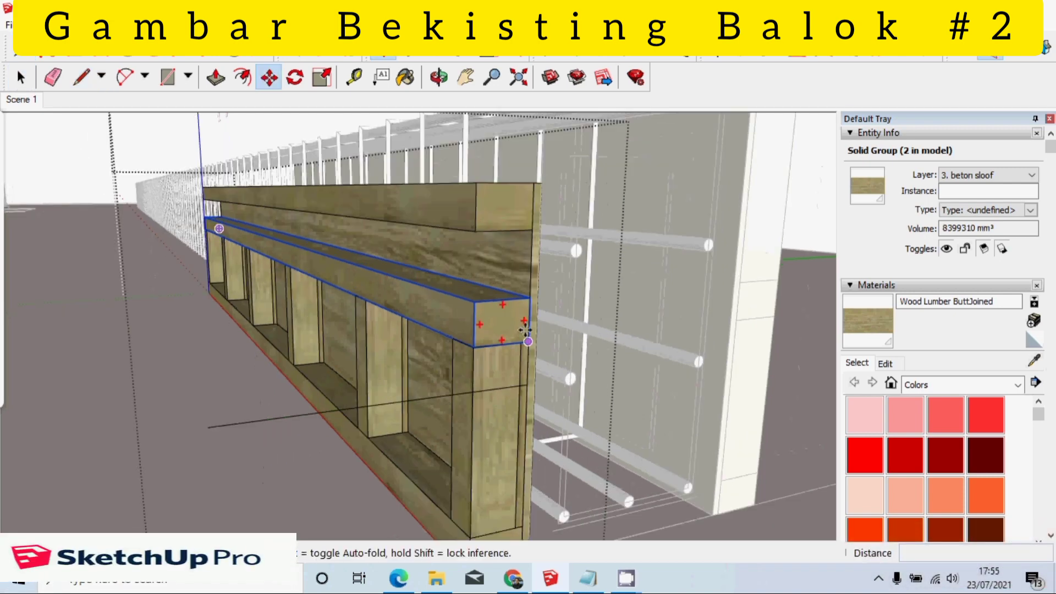
- Select the six vertical studs and scale their height down to 0.89
click(225, 427)
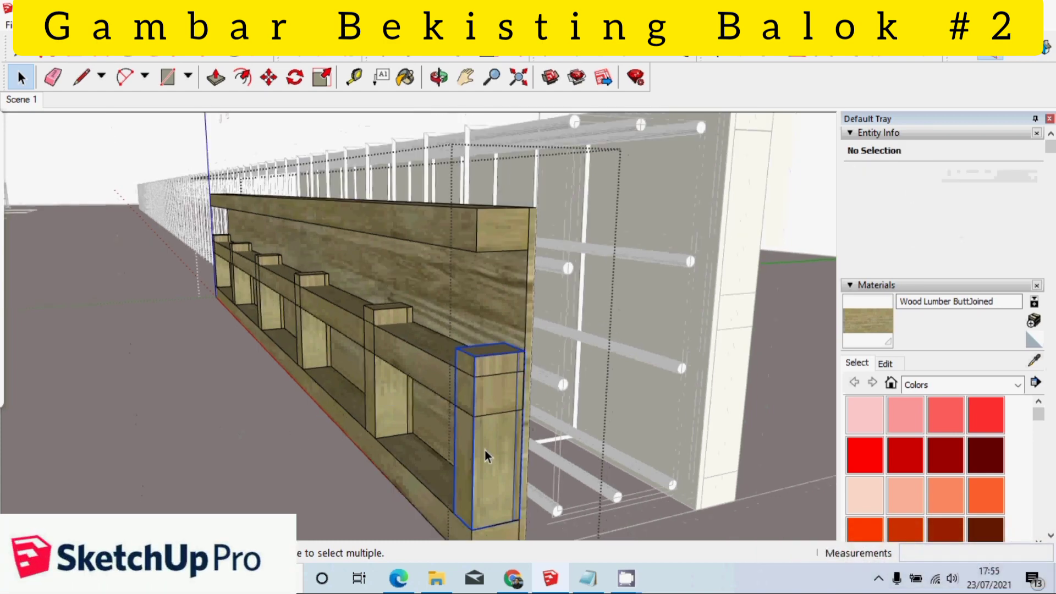
click(484, 450)
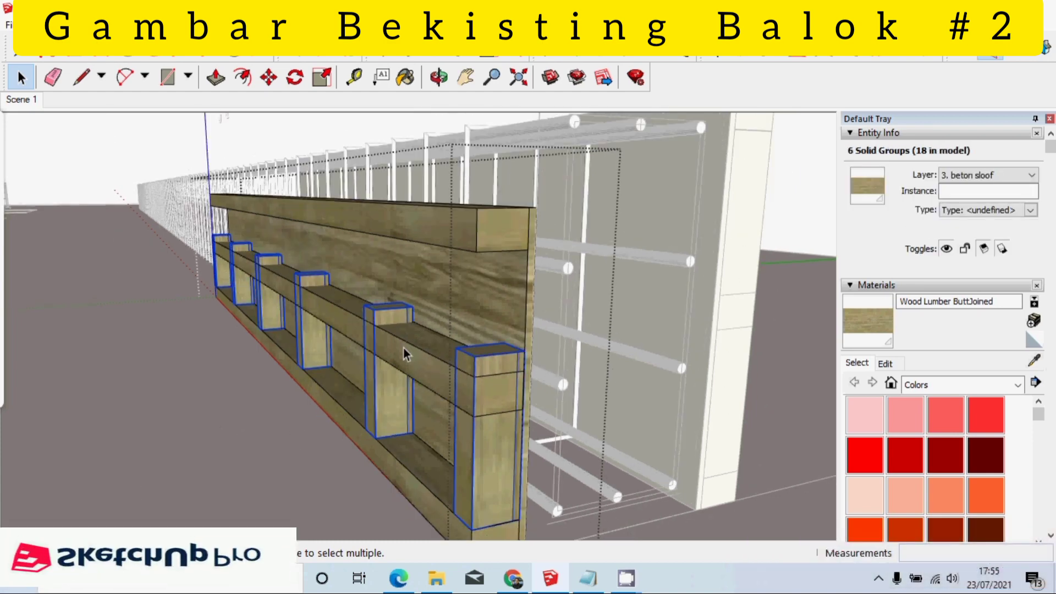
key(s)
drag(282, 261, 332, 332)
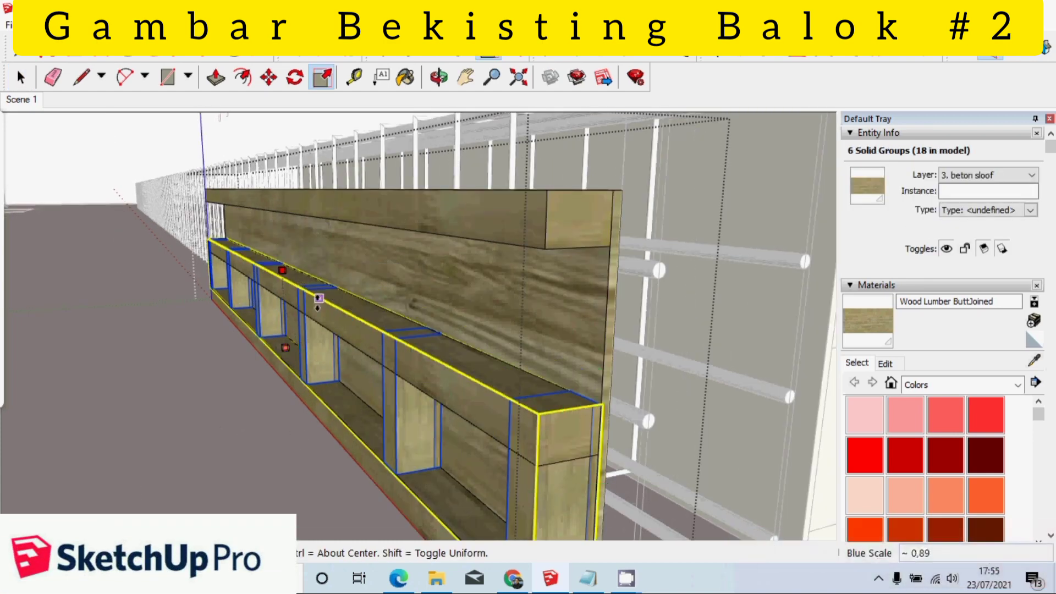
click(21, 78)
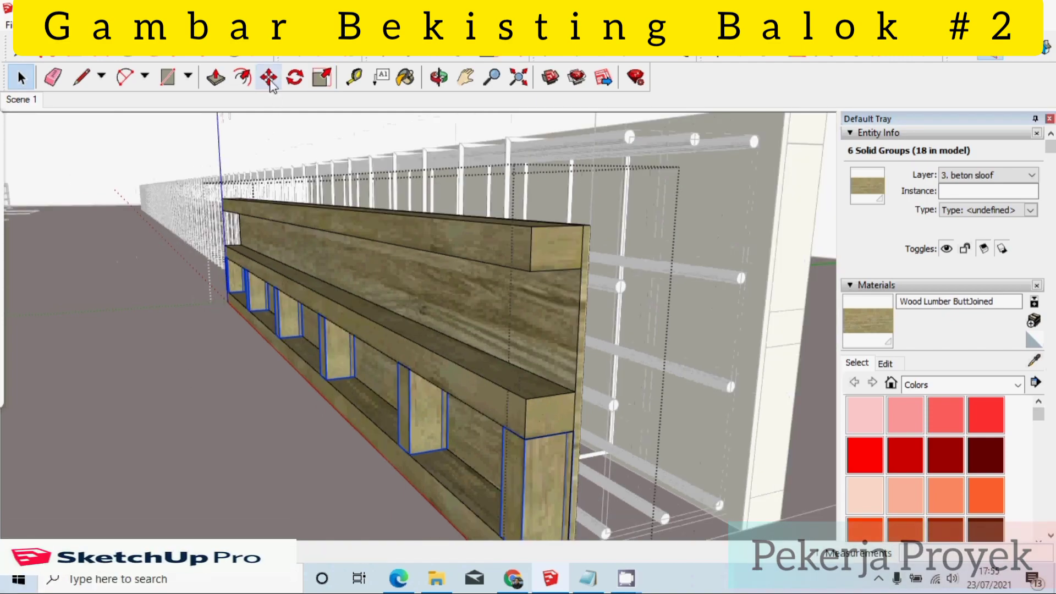
- Copy the shortened studs upward as a second row between the middle and top battens
click(270, 78)
ctrl+drag(309, 385, 308, 308)
key(space)
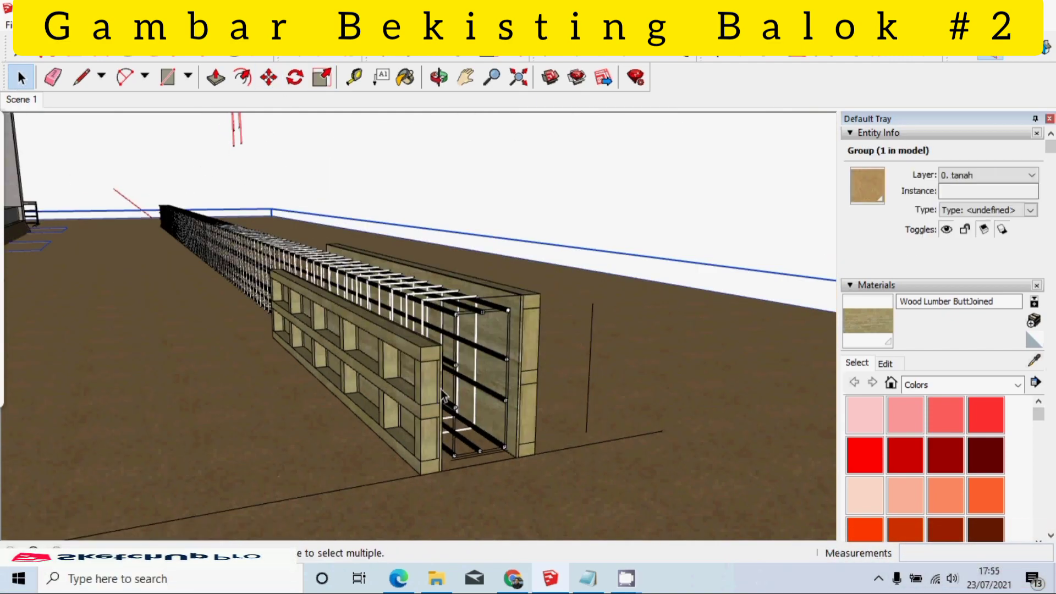
scroll(596, 431, down, 3)
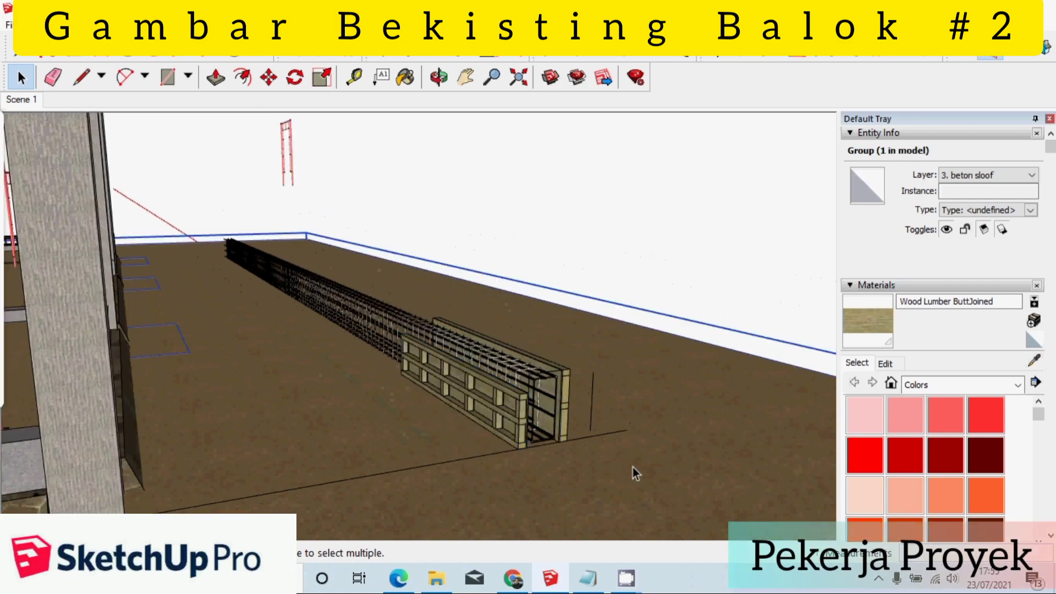
- Orbit out and select both side formwork panels
mouse_move(633, 468)
middle_down()
mouse_move(420, 448)
mouse_move(418, 282)
middle_up()
click(419, 453)
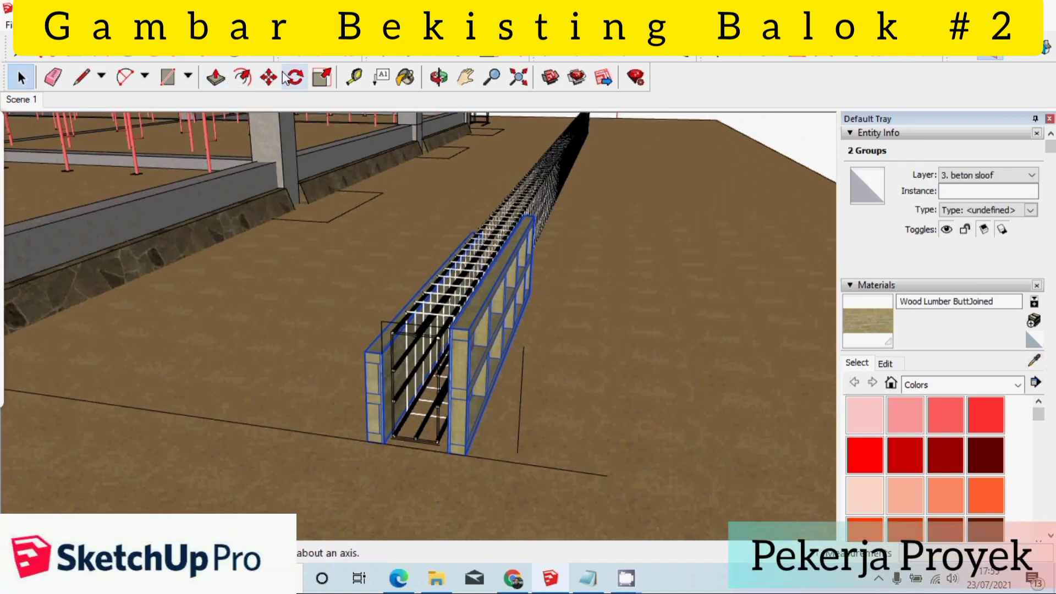
scroll(403, 453, up, 5)
scroll(703, 472, down, 5)
scroll(618, 479, down, 4)
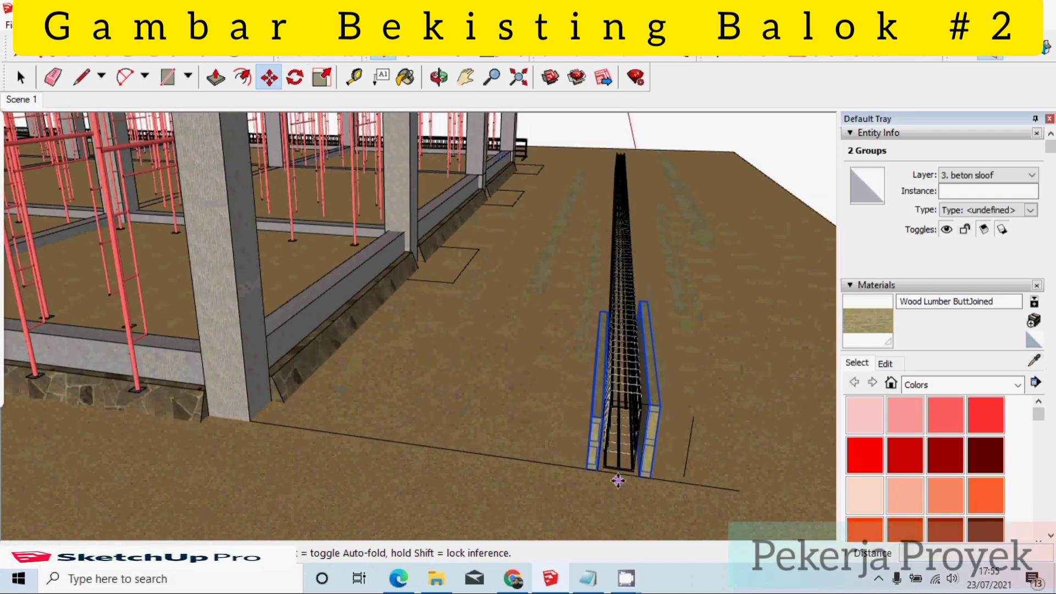
scroll(603, 384, down, 3)
scroll(602, 384, up, 3)
scroll(496, 242, down, 4)
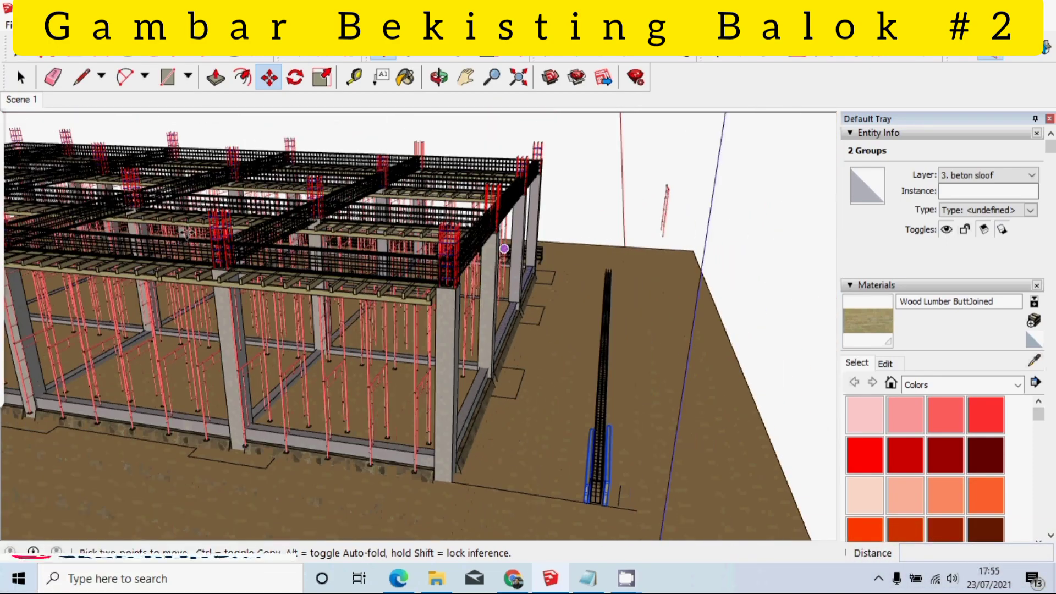
- Move a copy of both panels from a corner about 2550 mm away, briefly trying Rotate
click(21, 79)
scroll(619, 398, up, 2)
scroll(605, 398, up, 3)
scroll(605, 397, up, 3)
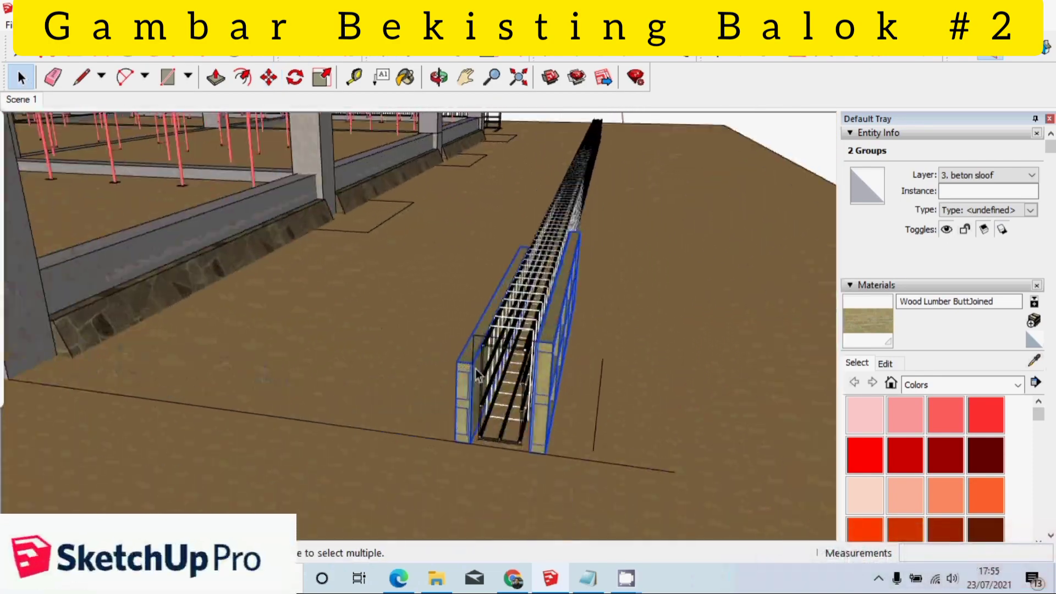
scroll(486, 363, up, 2)
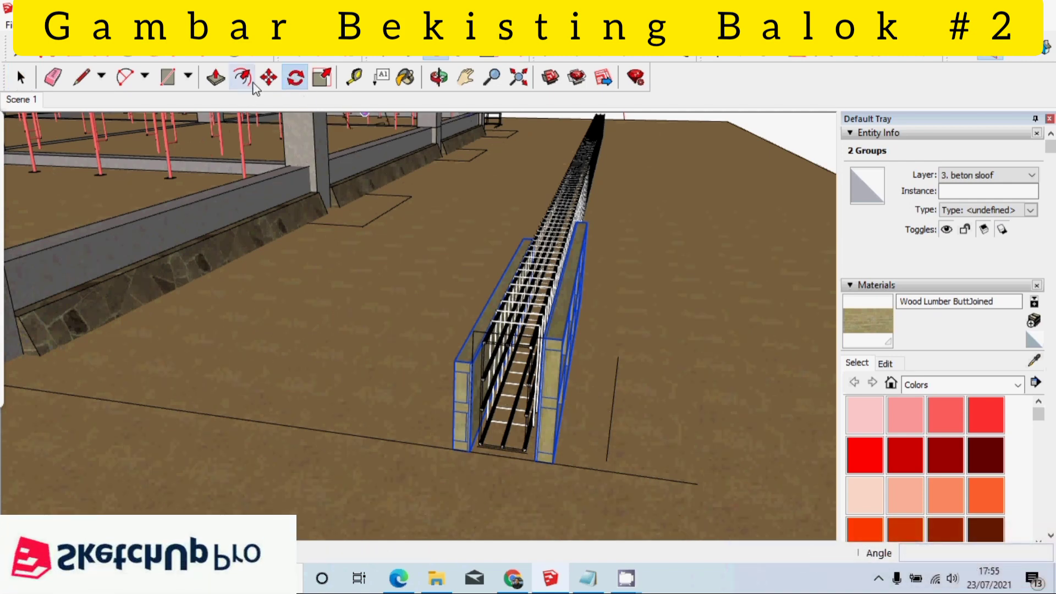
click(269, 78)
click(460, 237)
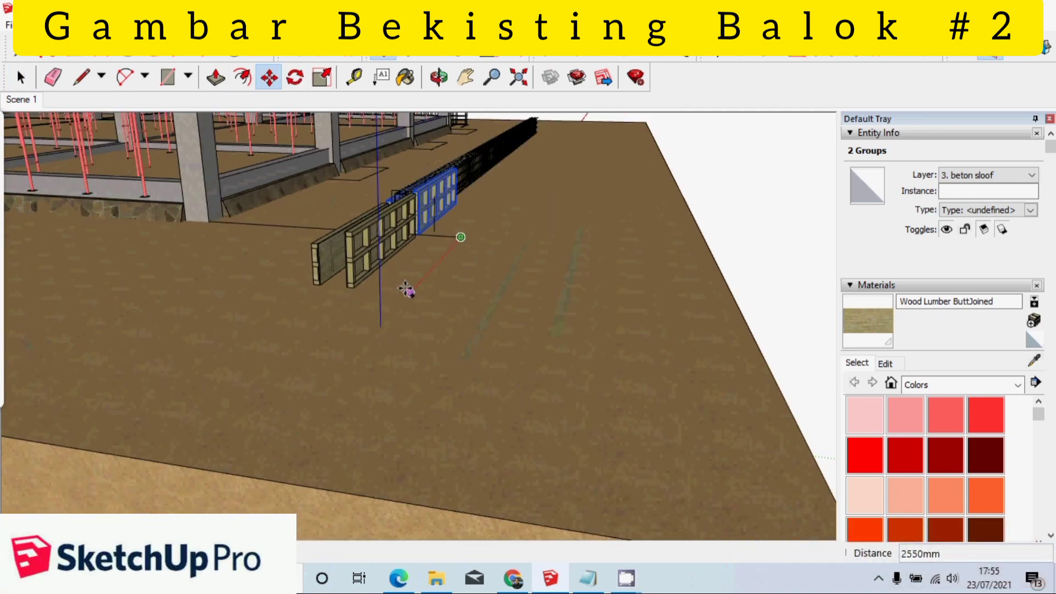
key(q)
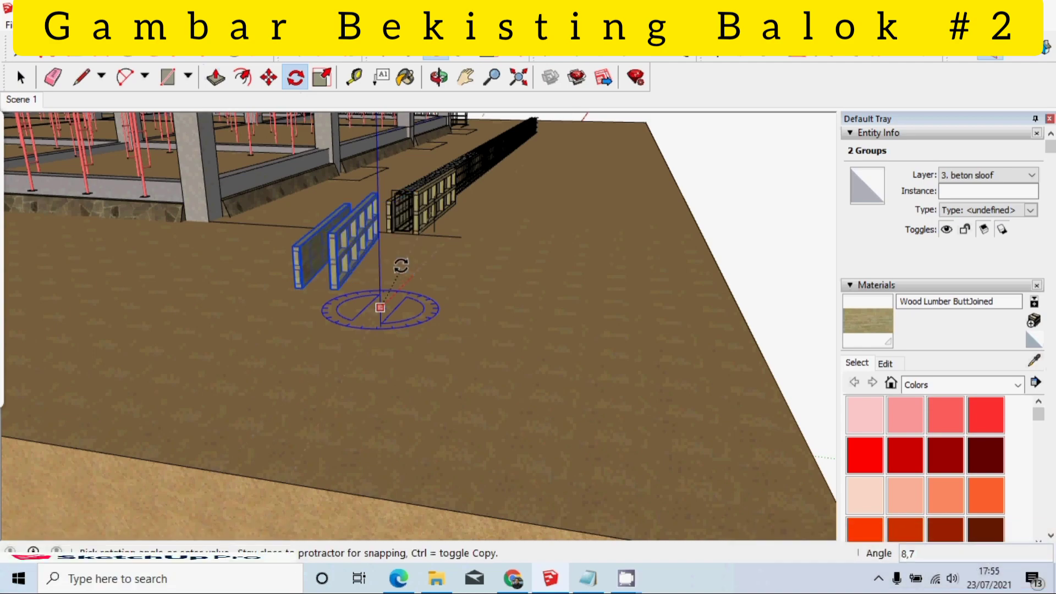
mouse_move(388, 266)
middle_down()
mouse_move(484, 323)
mouse_move(500, 377)
mouse_move(479, 401)
mouse_move(326, 440)
middle_up()
key(m)
scroll(241, 354, up, 4)
- Drop the copied side-formwork pair onto the second ground-beam rebar cage
scroll(238, 362, up, 2)
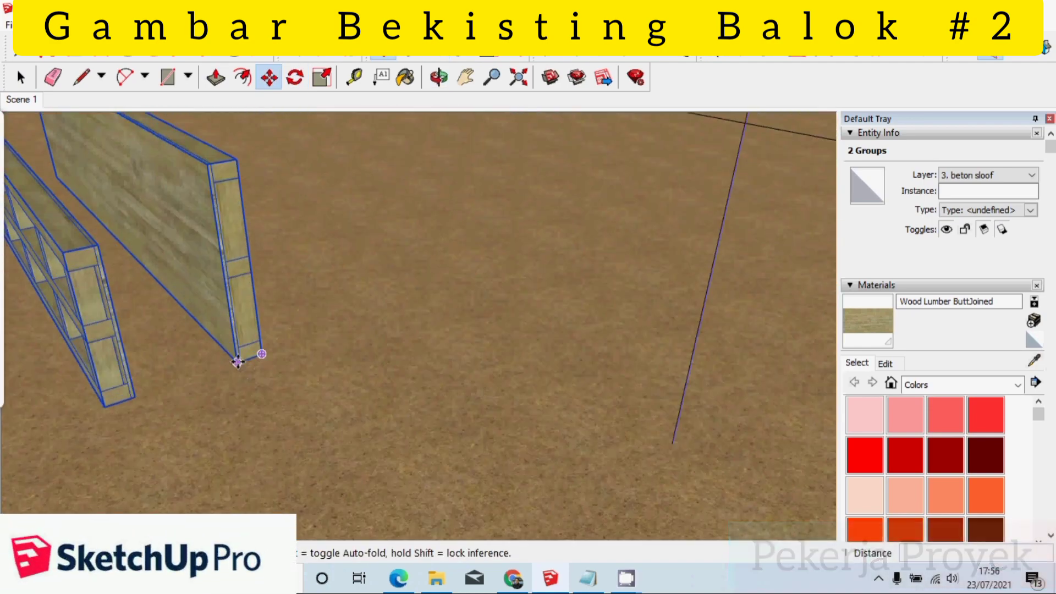
scroll(230, 459, down, 5)
scroll(228, 448, down, 3)
scroll(543, 245, up, 3)
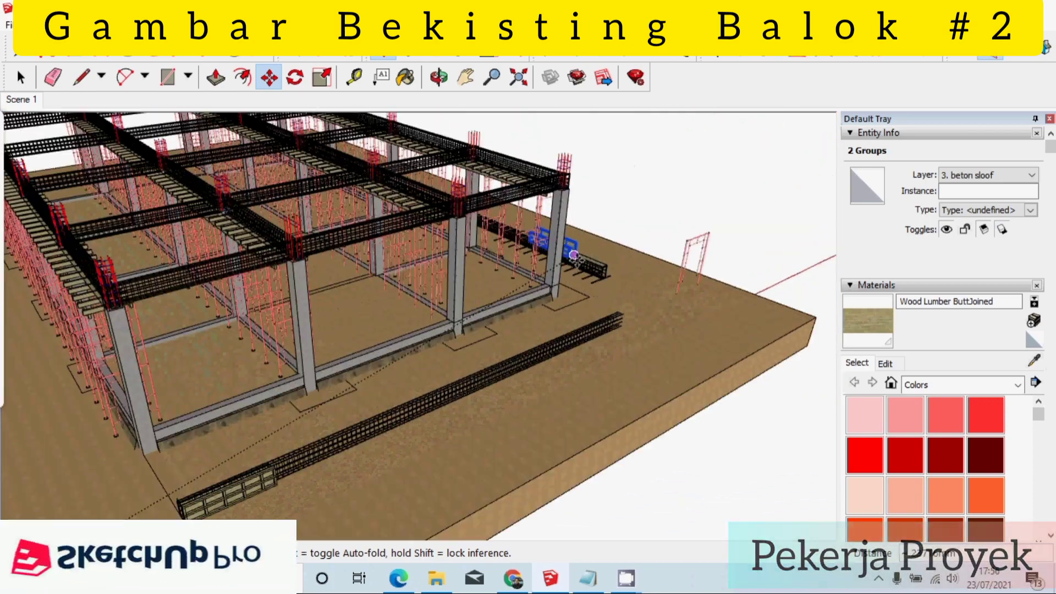
scroll(658, 286, up, 3)
scroll(658, 286, up, 3)
click(585, 349)
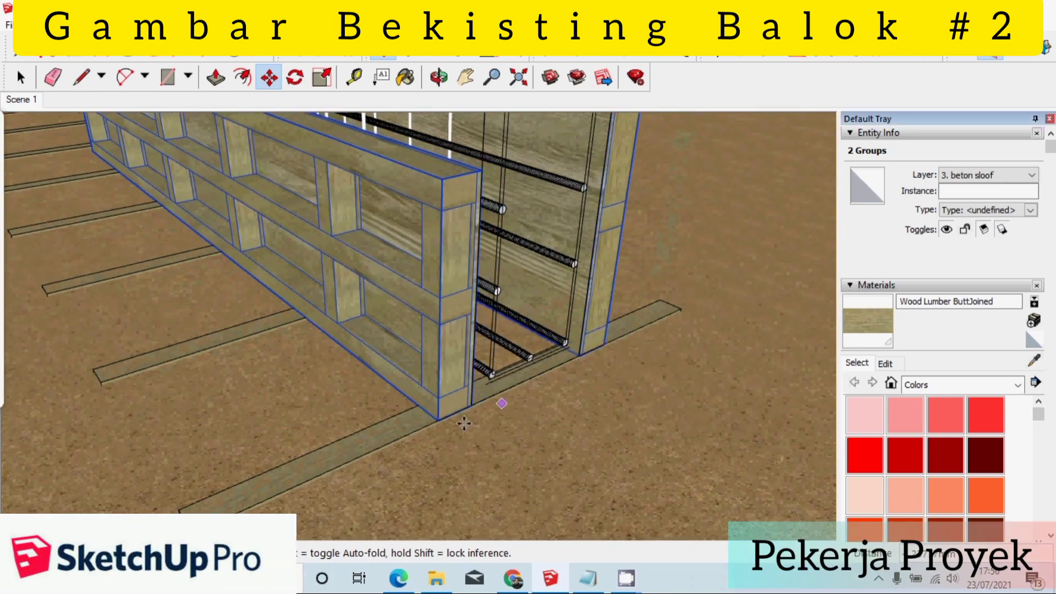
- Orbit and zoom along the beam while carrying the pair a further 9860 mm
scroll(598, 407, down, 3)
middle_drag(598, 408, 393, 357)
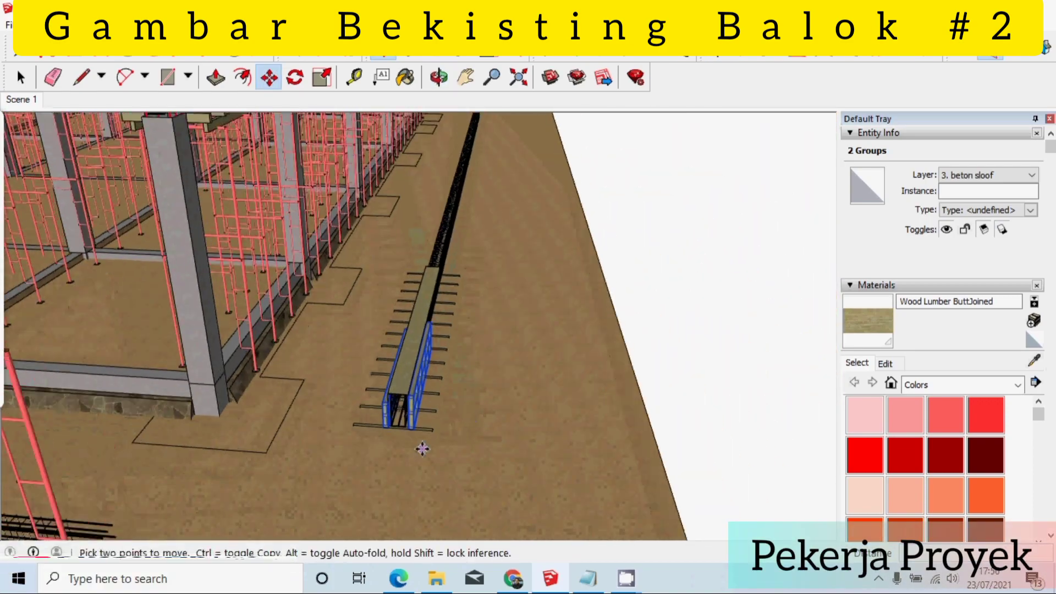
scroll(618, 415, up, 3)
scroll(618, 422, down, 2)
scroll(519, 460, up, 3)
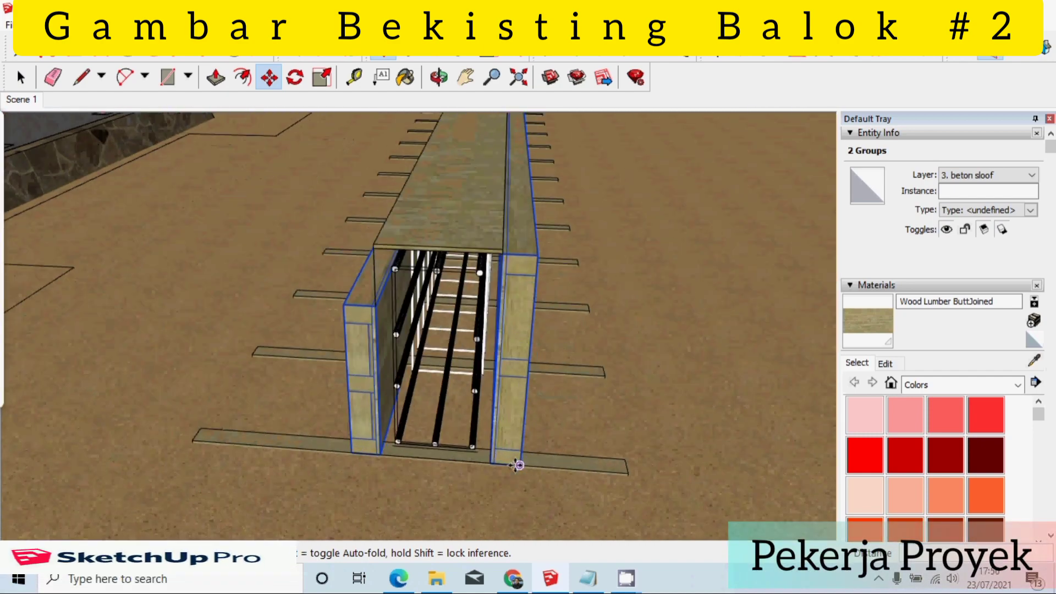
scroll(469, 462, up, 2)
scroll(495, 473, down, 3)
scroll(585, 495, down, 3)
scroll(585, 495, up, 2)
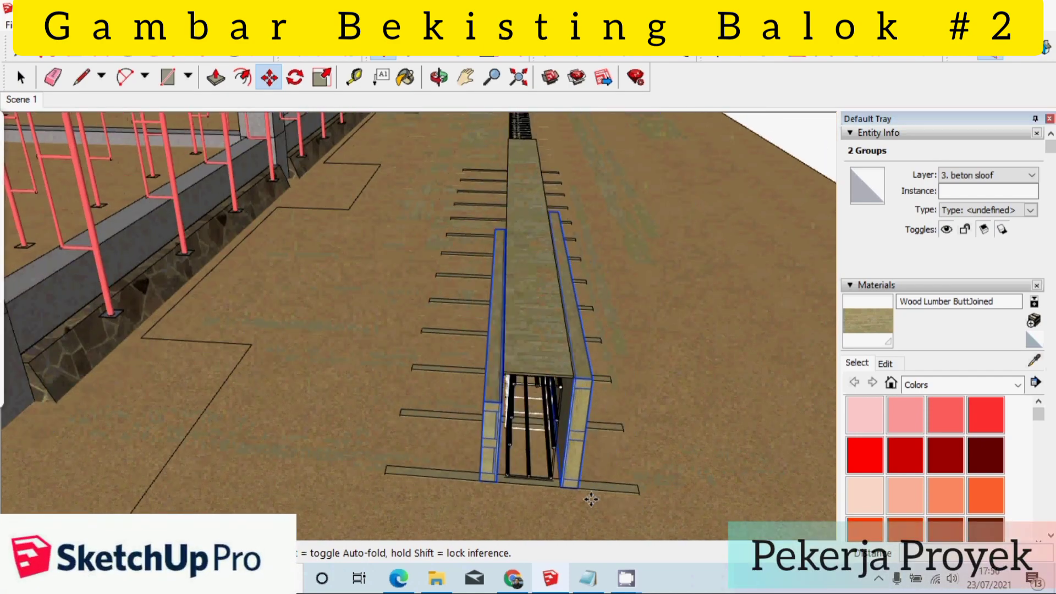
scroll(566, 489, up, 3)
scroll(655, 484, down, 3)
scroll(639, 477, down, 3)
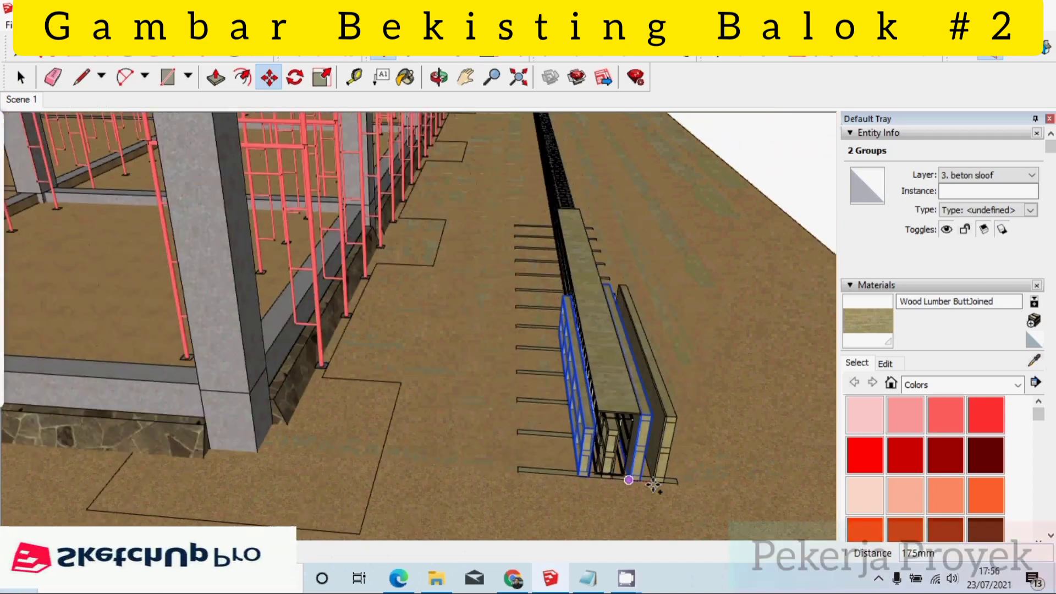
scroll(655, 487, down, 2)
scroll(605, 451, up, 4)
scroll(495, 375, down, 1)
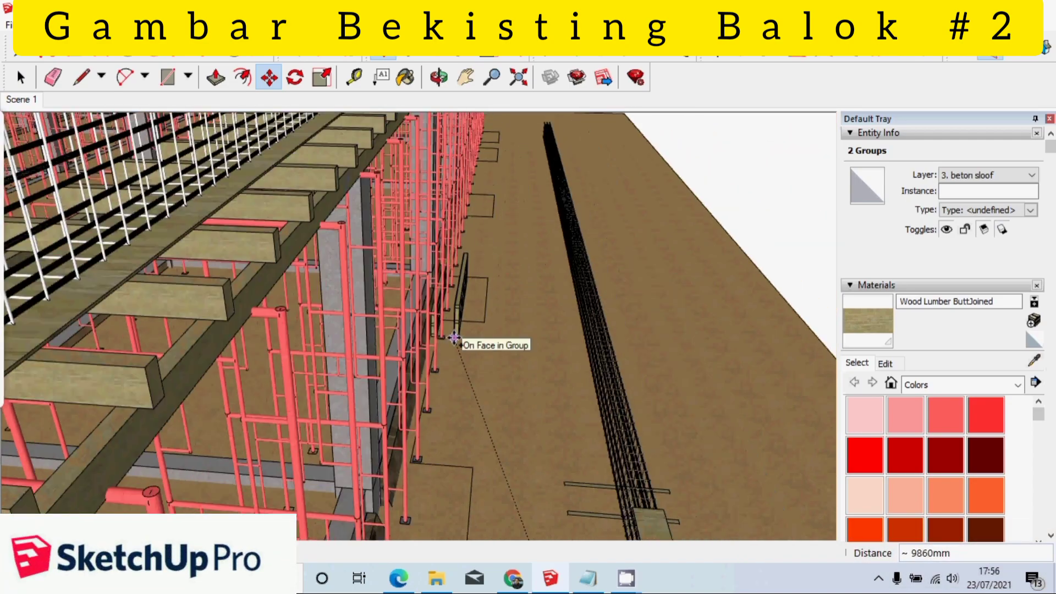
- Seat the side formwork panel against the upper ring-beam rebar cage
scroll(147, 360, up, 2)
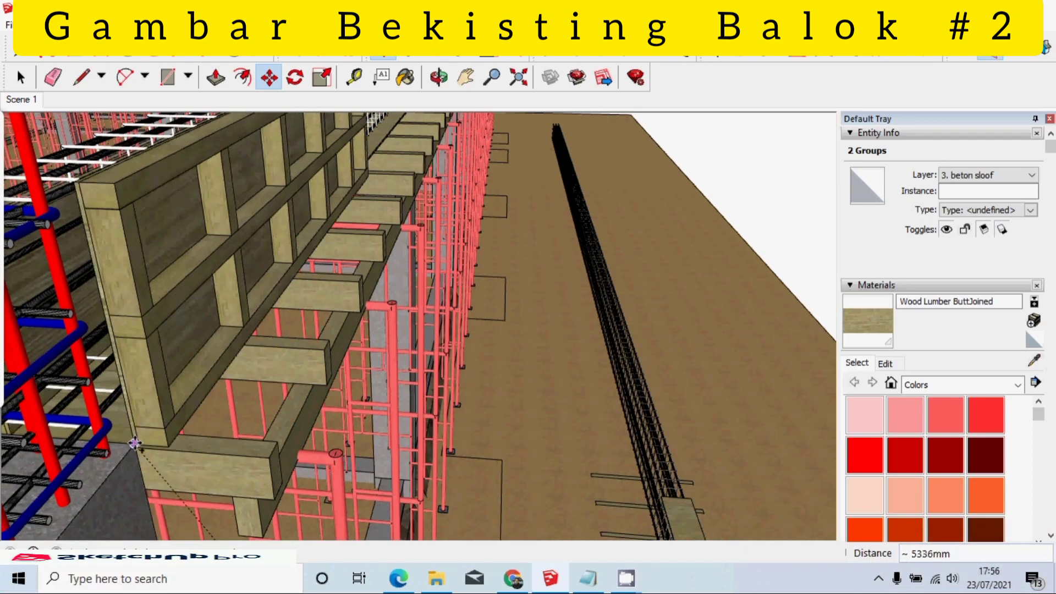
scroll(458, 427, down, 3)
scroll(458, 427, down, 2)
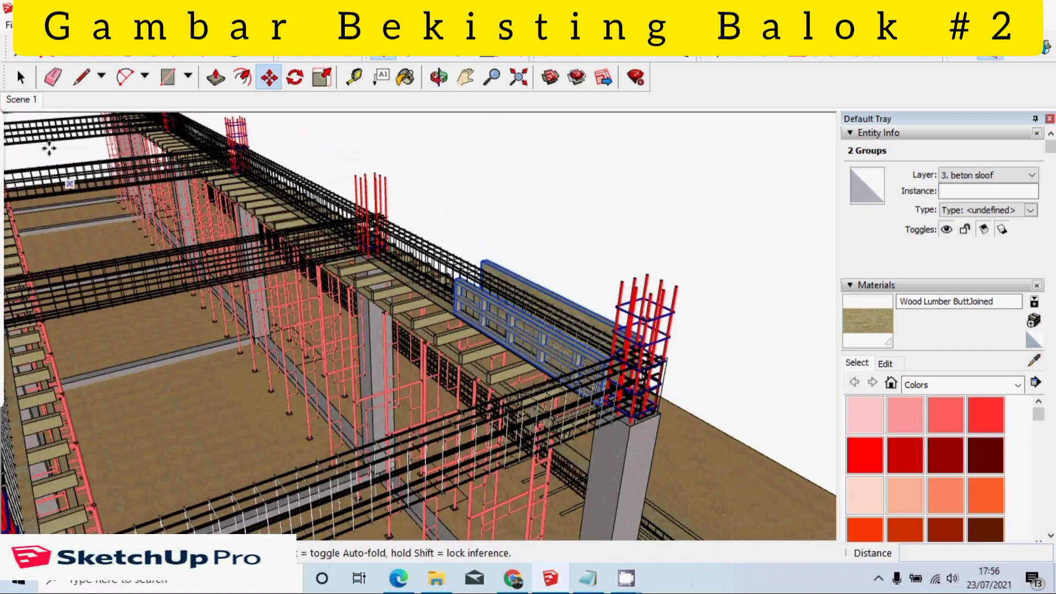
click(22, 80)
middle_drag(670, 340, 271, 148)
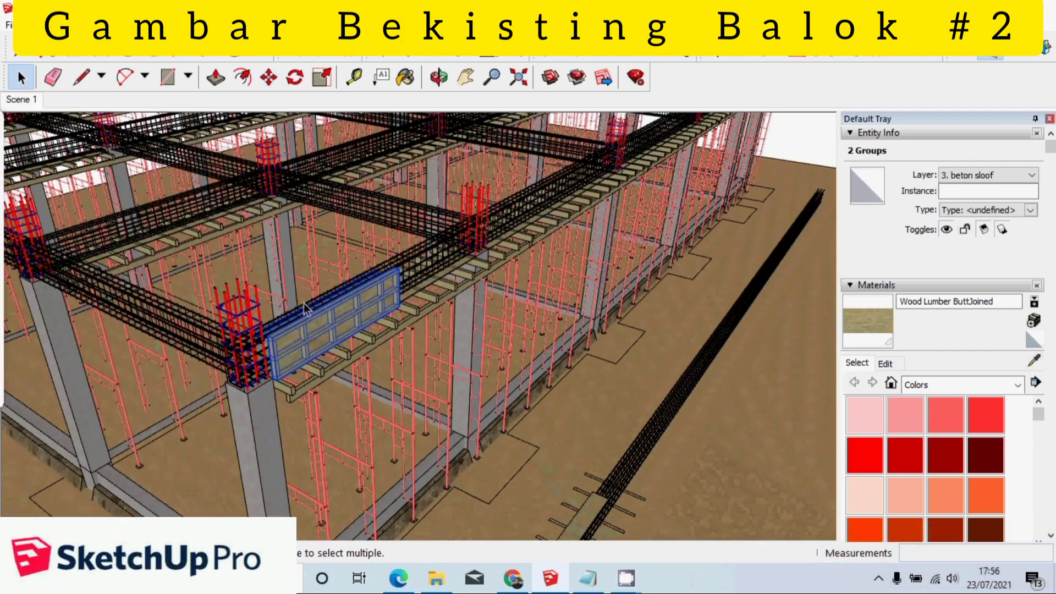
scroll(311, 355, up, 2)
scroll(297, 379, up, 2)
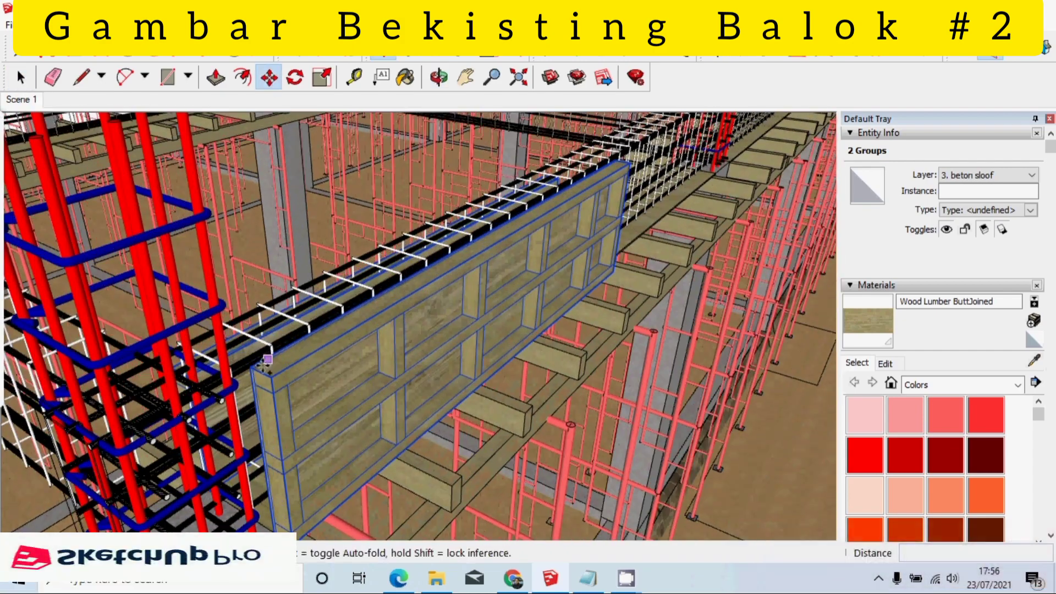
scroll(275, 413, up, 2)
scroll(256, 440, up, 1)
scroll(256, 440, down, 3)
scroll(578, 226, up, 2)
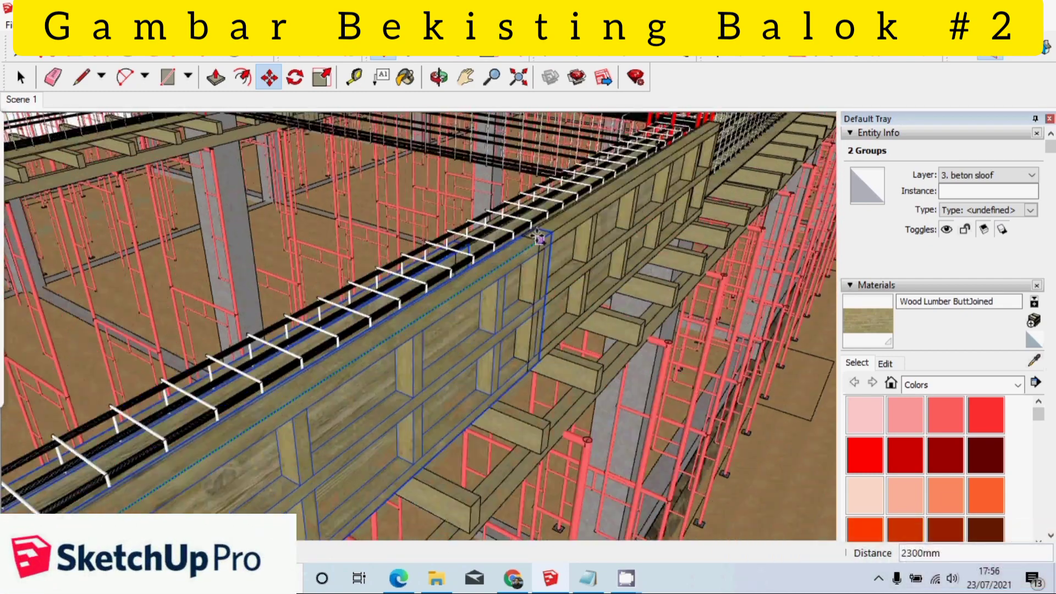
scroll(577, 226, up, 2)
scroll(583, 227, up, 1)
- Copy the formwork pair along the upper ring beam at 2400 mm steps
text(2400)
key(Return)
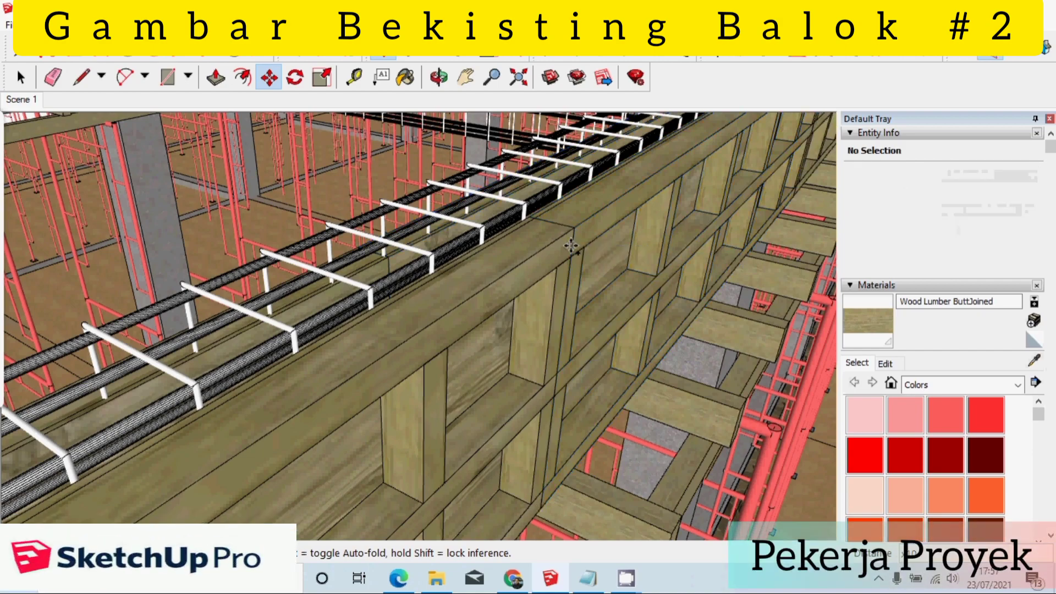
scroll(445, 345, down, 3)
scroll(445, 346, down, 3)
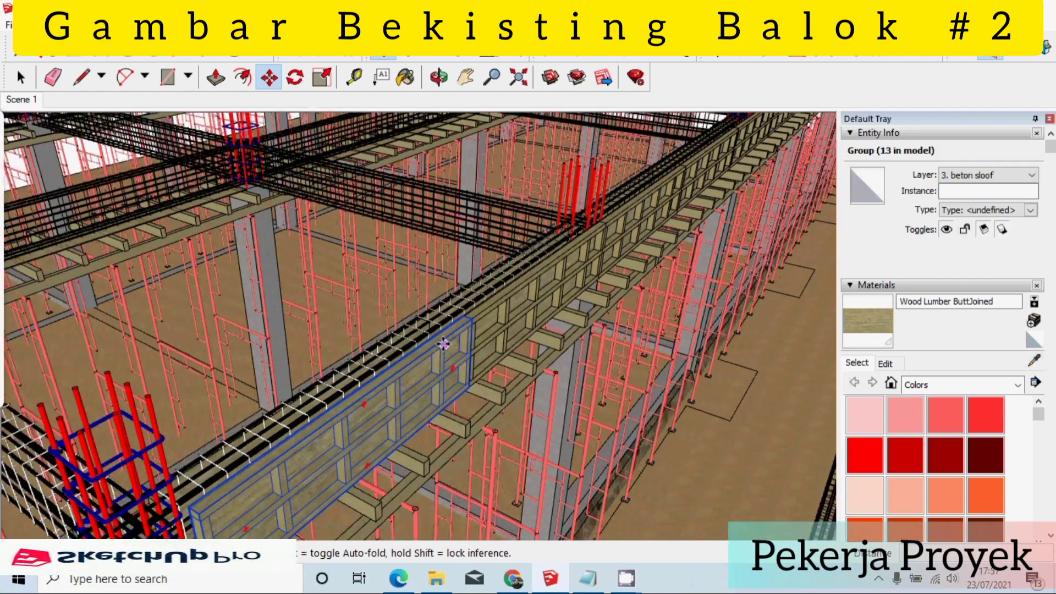
scroll(445, 346, down, 3)
scroll(443, 344, down, 1)
scroll(443, 344, up, 3)
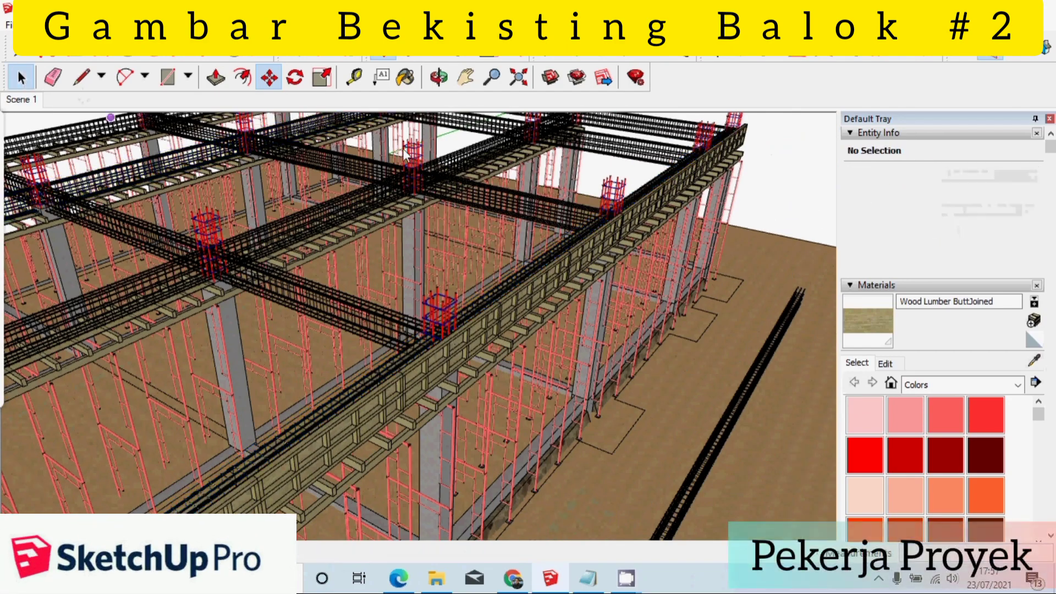
- Deselect the copies and orbit to view the frame corner and whole rebar frame
key(space)
scroll(426, 257, up, 2)
scroll(426, 258, down, 3)
middle_drag(426, 257, 597, 305)
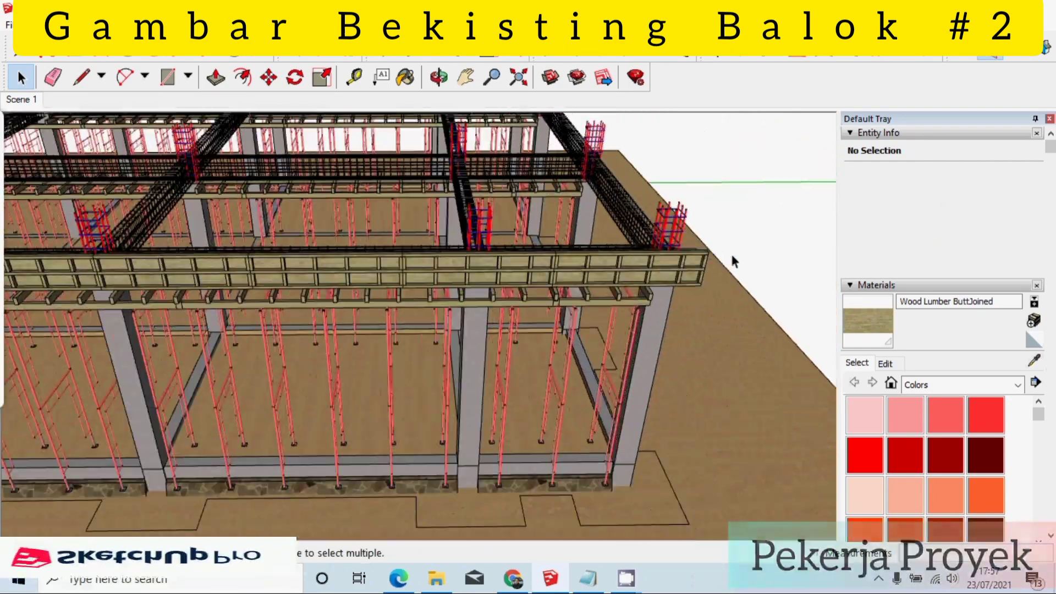
scroll(597, 305, down, 5)
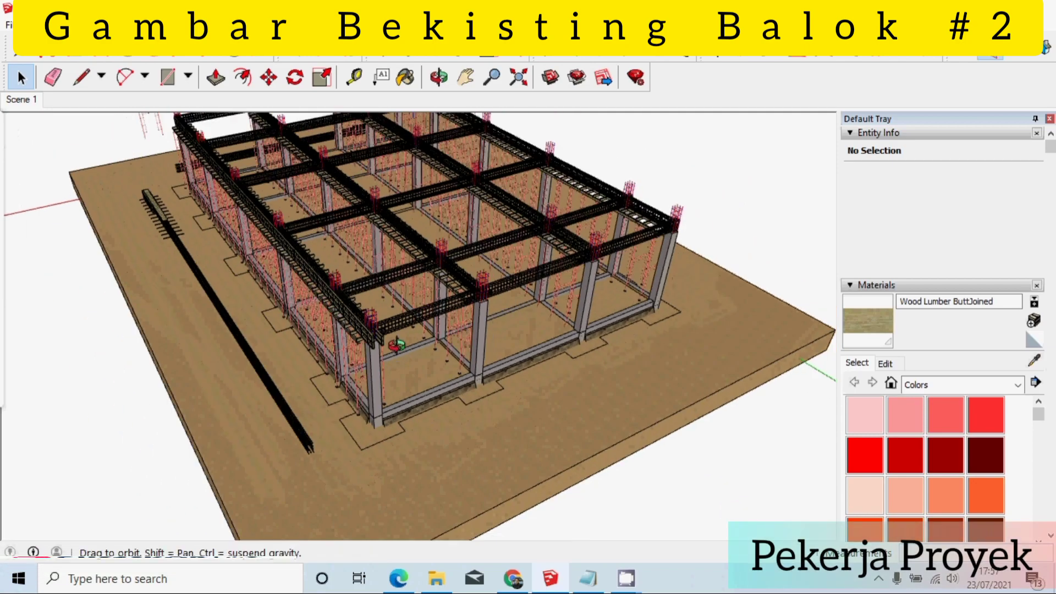
middle_drag(597, 305, 198, 323)
scroll(198, 323, up, 3)
scroll(213, 336, up, 3)
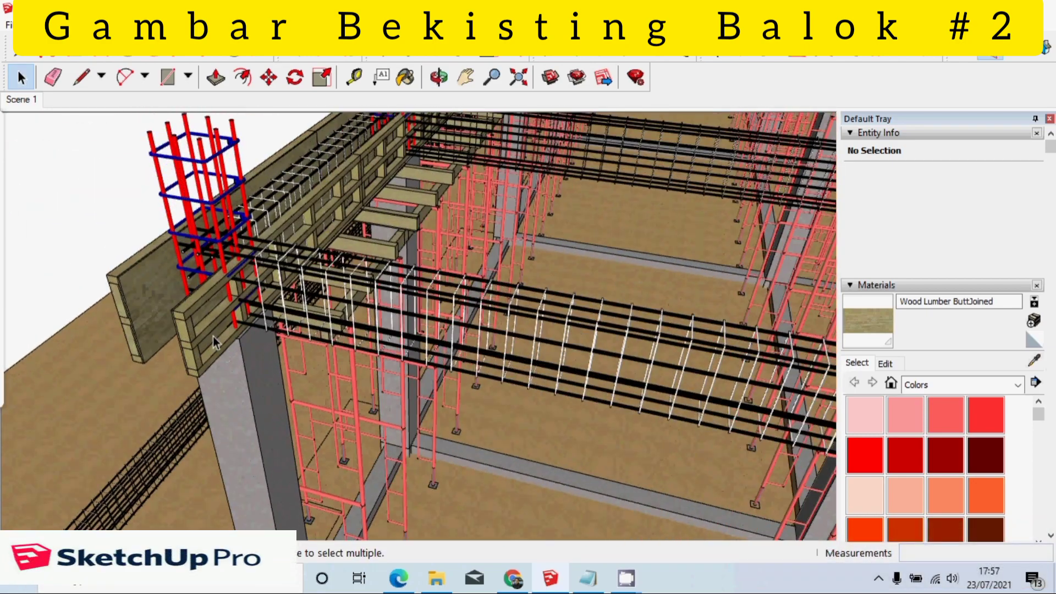
- Scale the corner formwork panel shorter so it ends at the column rebar cage
click(209, 331)
key(s)
drag(184, 345, 295, 372)
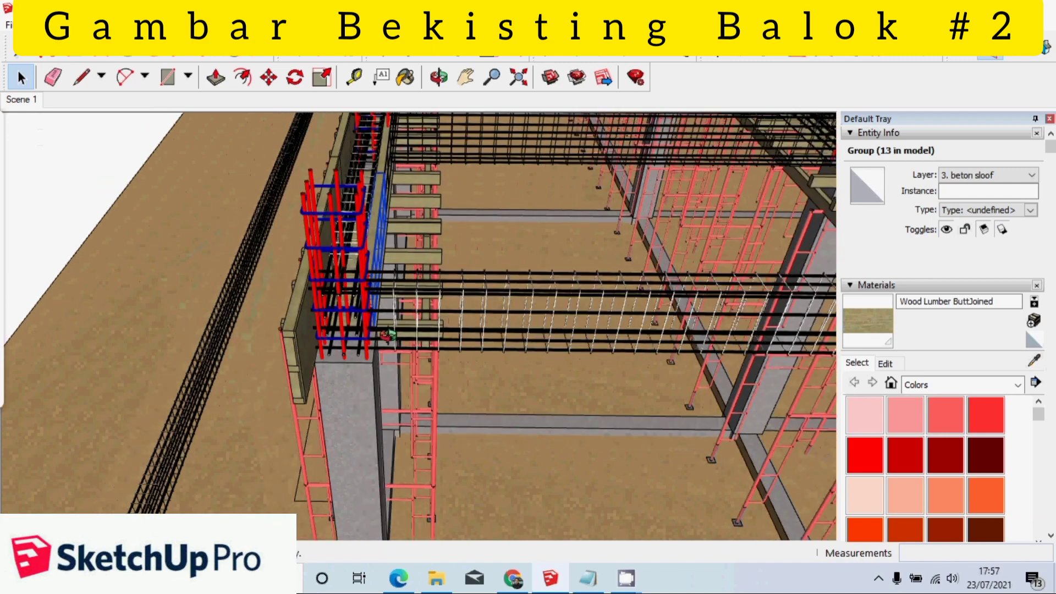
key(s)
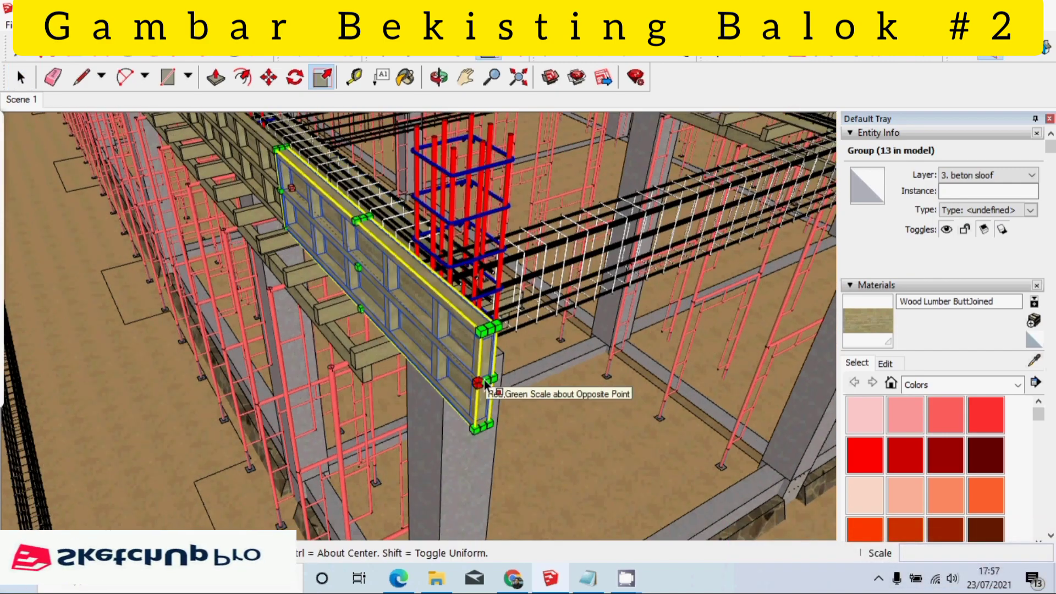
drag(485, 380, 406, 394)
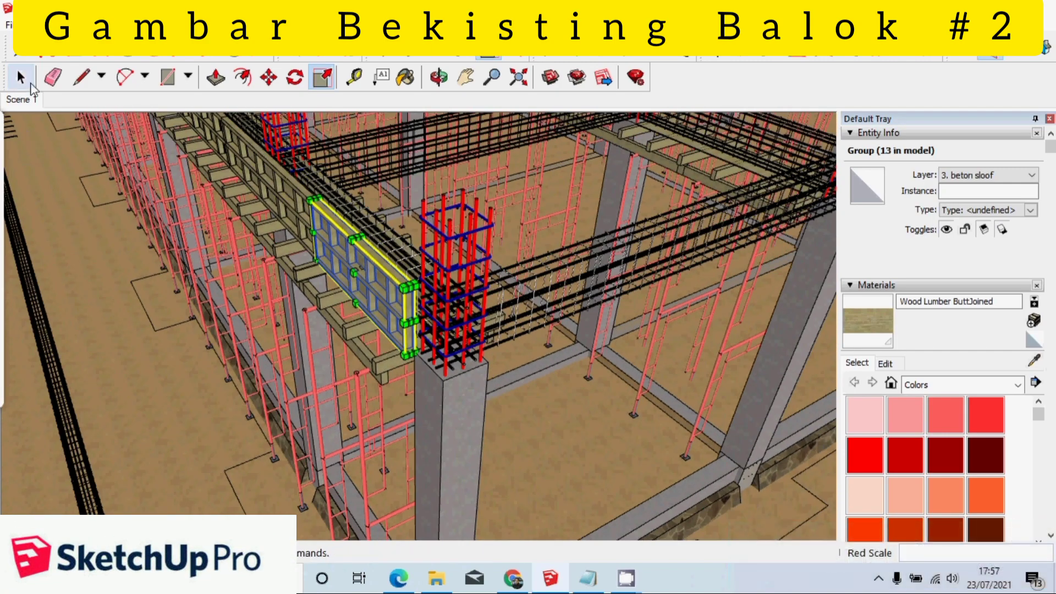
key(space)
scroll(274, 335, down, 5)
scroll(578, 387, up, 2)
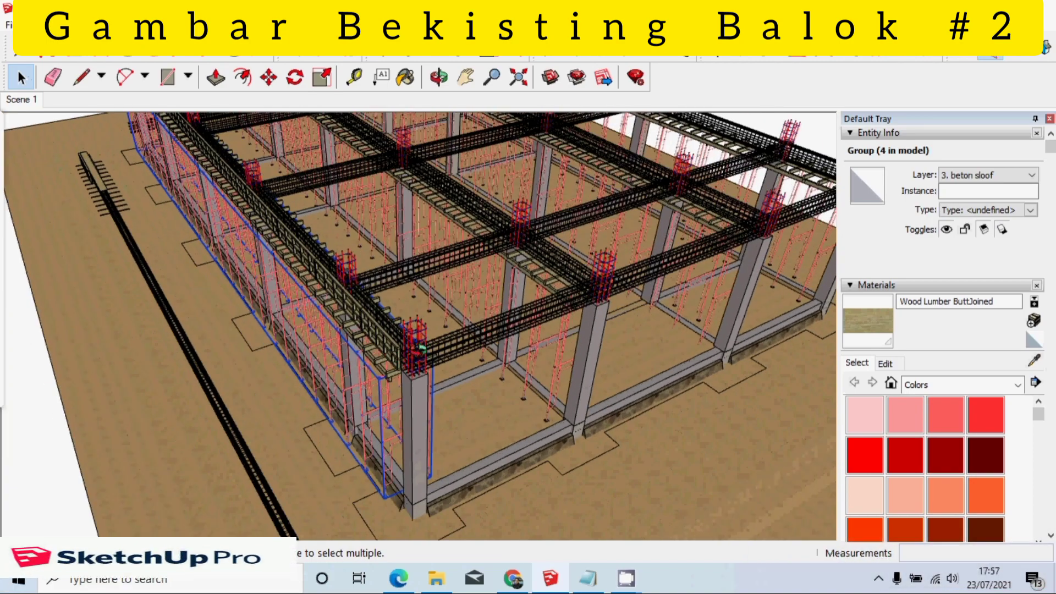
scroll(282, 290, up, 4)
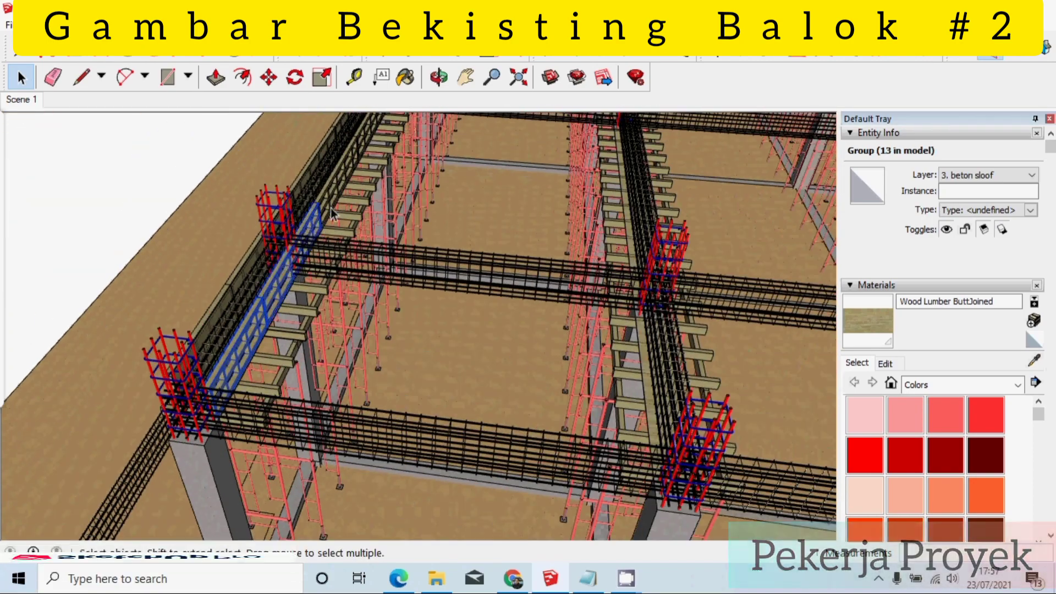
- Shift-select the 11 formwork groups along the left beam
ctrl+click(325, 237)
ctrl+click(352, 211)
ctrl+click(384, 182)
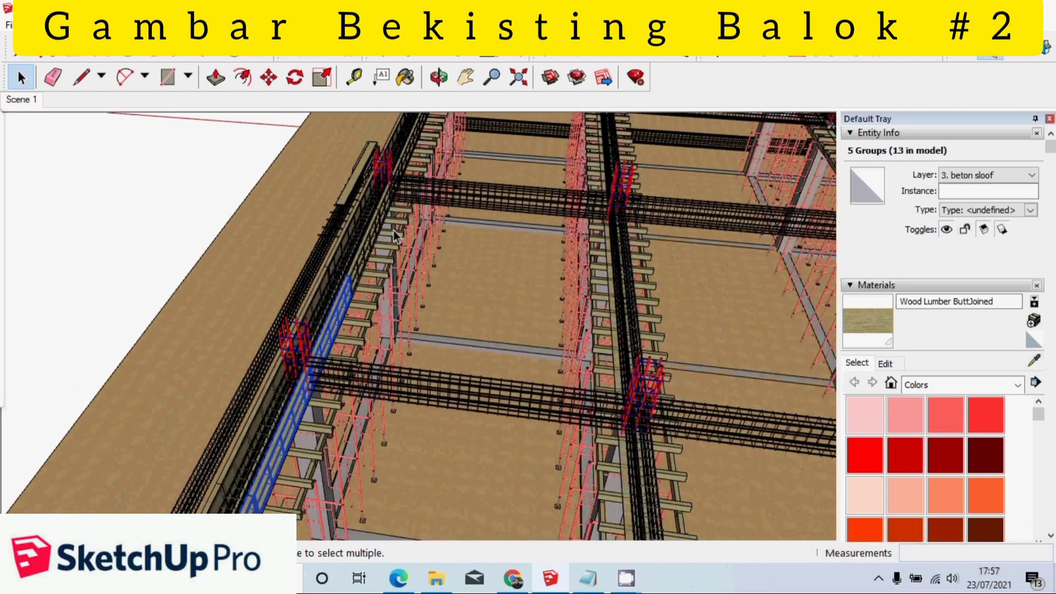
ctrl+click(378, 243)
ctrl+click(388, 247)
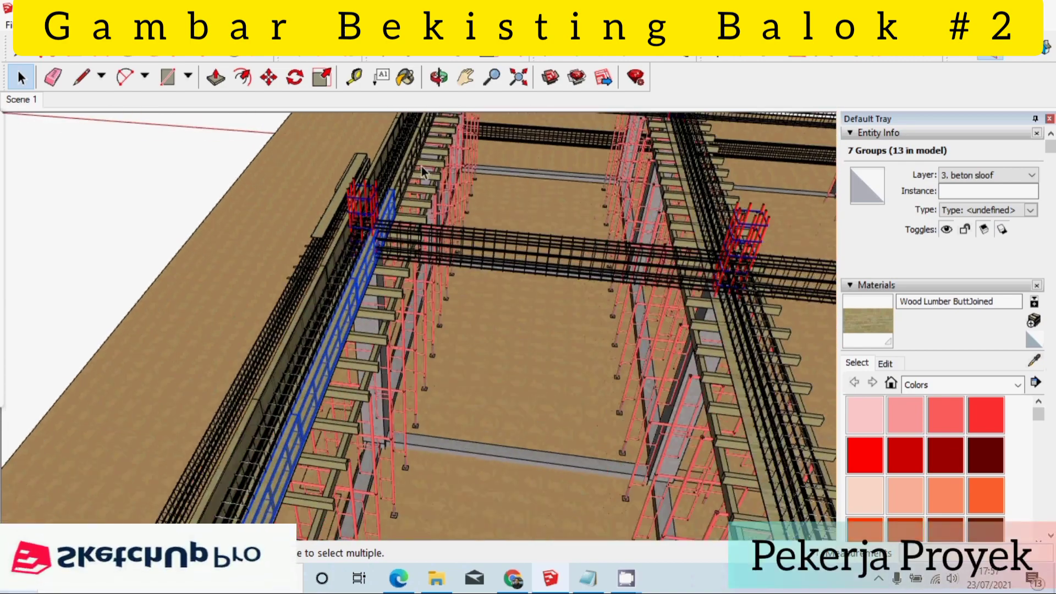
ctrl+click(412, 309)
ctrl+click(416, 316)
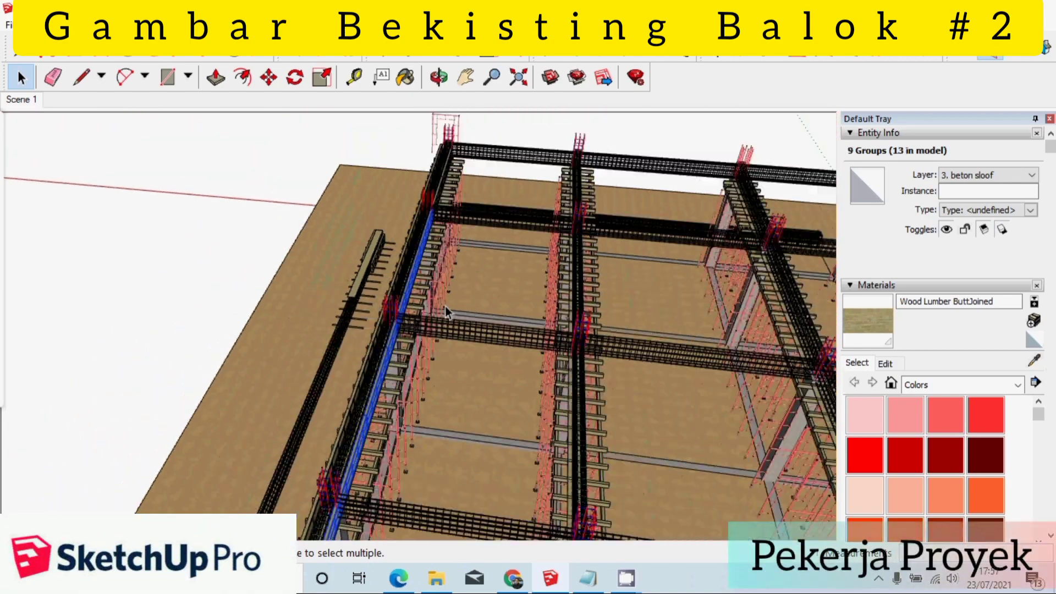
ctrl+click(482, 261)
mouse_move(482, 262)
middle_down()
mouse_move(427, 252)
mouse_move(427, 276)
middle_up()
scroll(428, 252, up, 3)
ctrl+click(433, 271)
scroll(433, 271, down, 3)
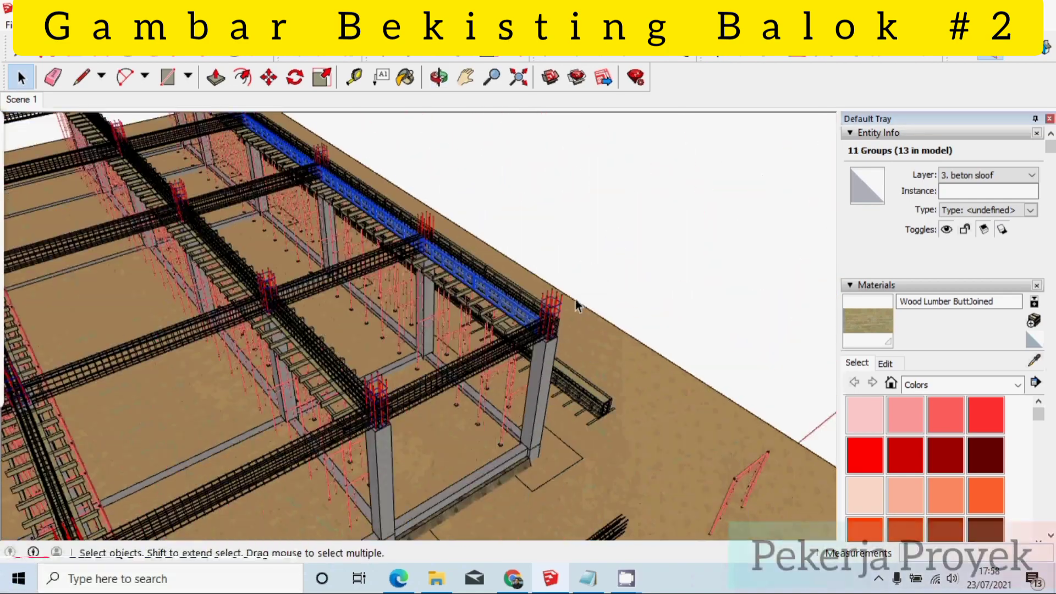
scroll(427, 276, up, 3)
- Copy the 11-group set 2000 mm from the column corner onto the parallel beams, totalling 46
click(269, 78)
scroll(538, 426, up, 2)
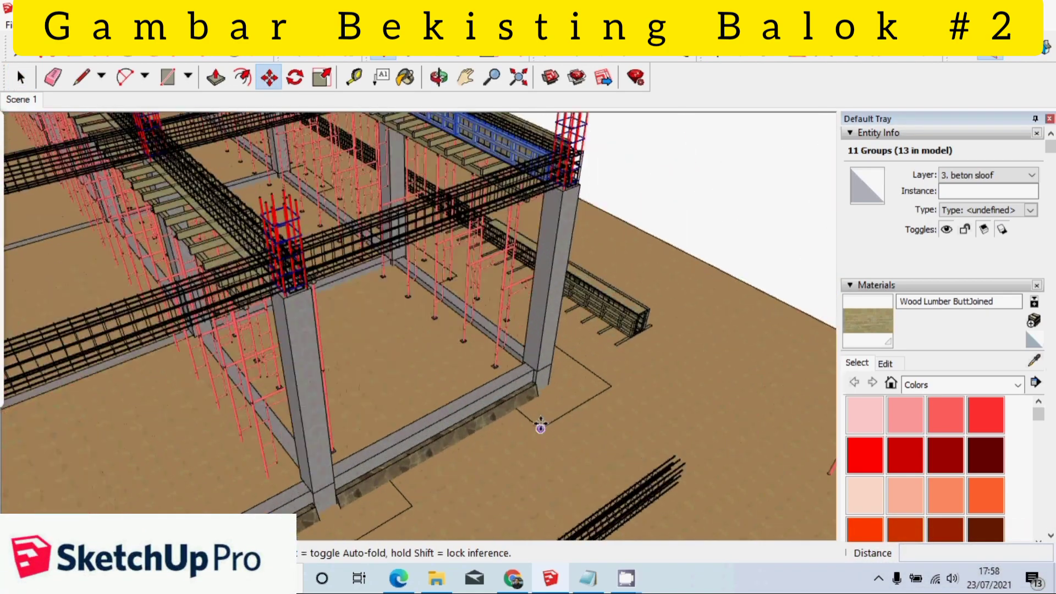
scroll(625, 384, up, 2)
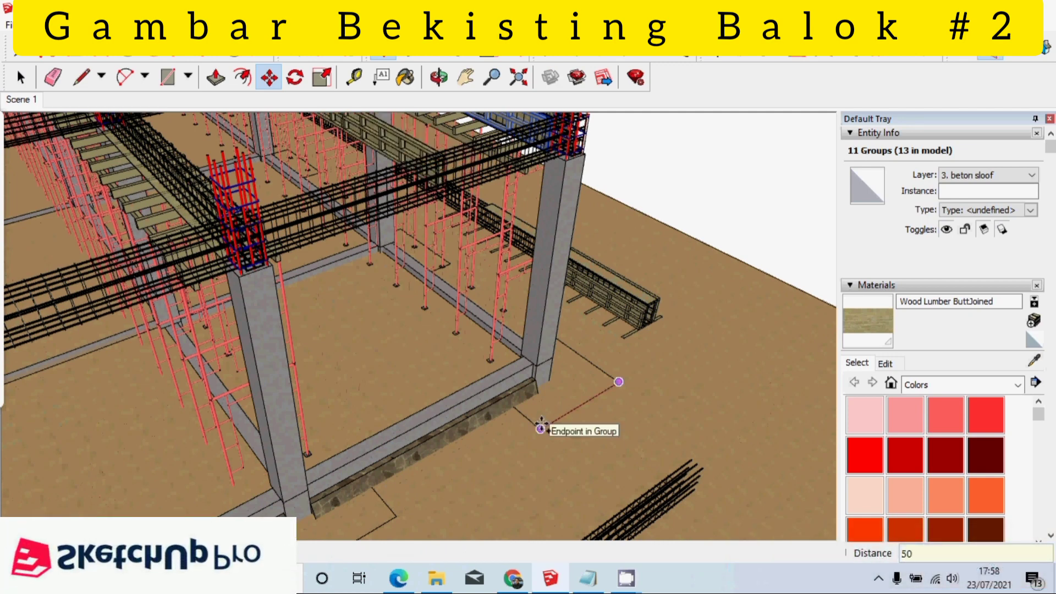
click(541, 427)
text(6000)
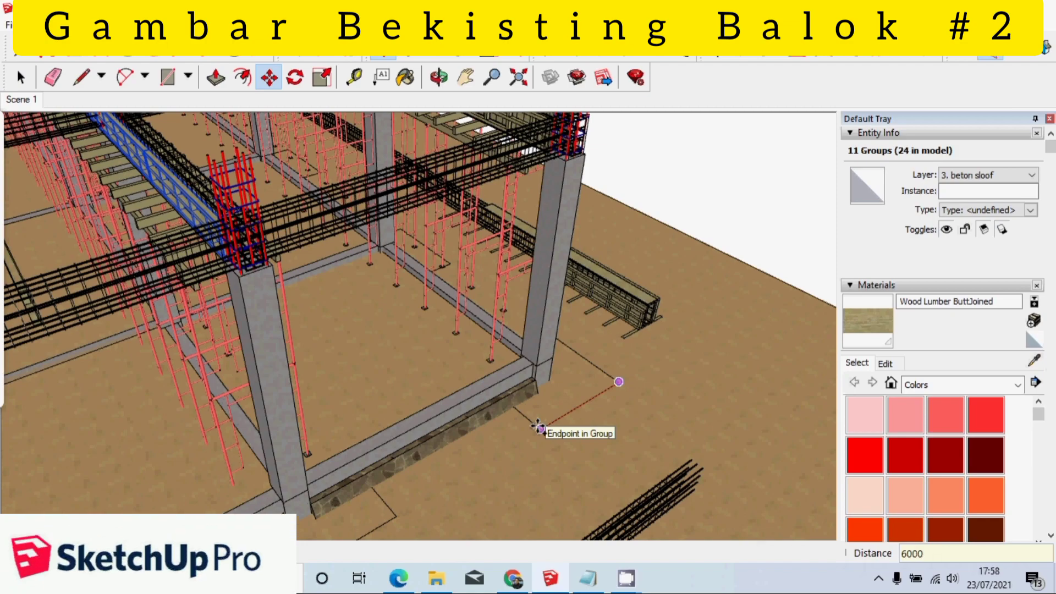
click(539, 427)
click(618, 382)
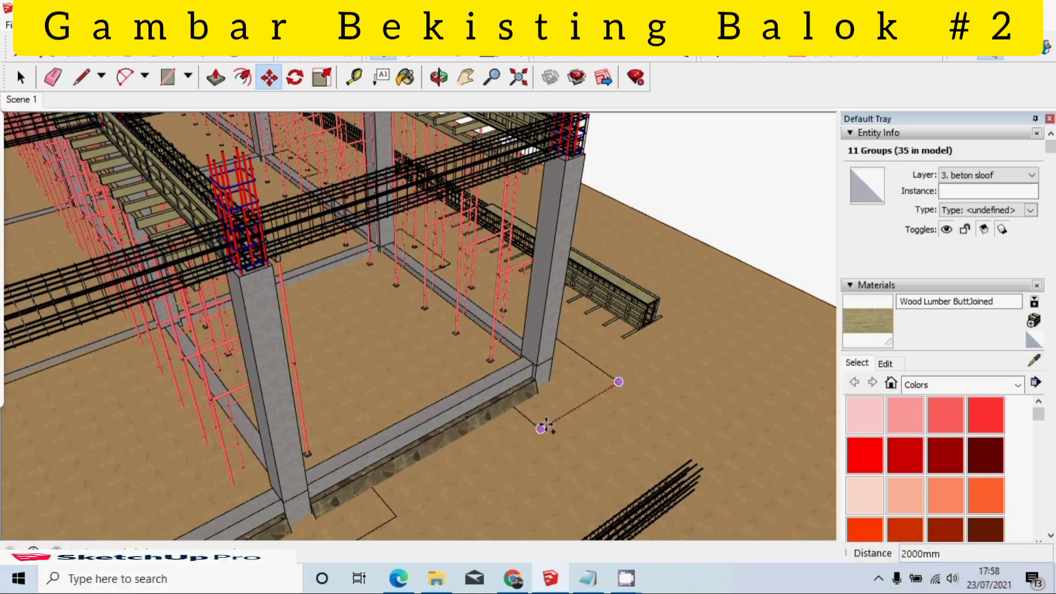
click(540, 428)
scroll(633, 385, down, 5)
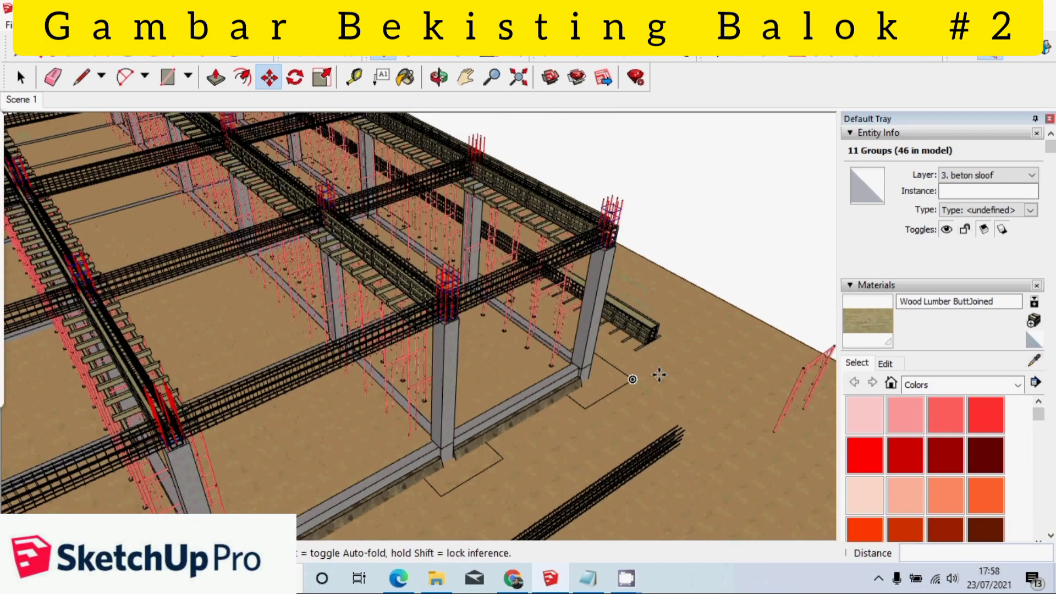
scroll(657, 376, down, 3)
scroll(658, 376, up, 5)
middle_drag(659, 376, 397, 390)
key(s)
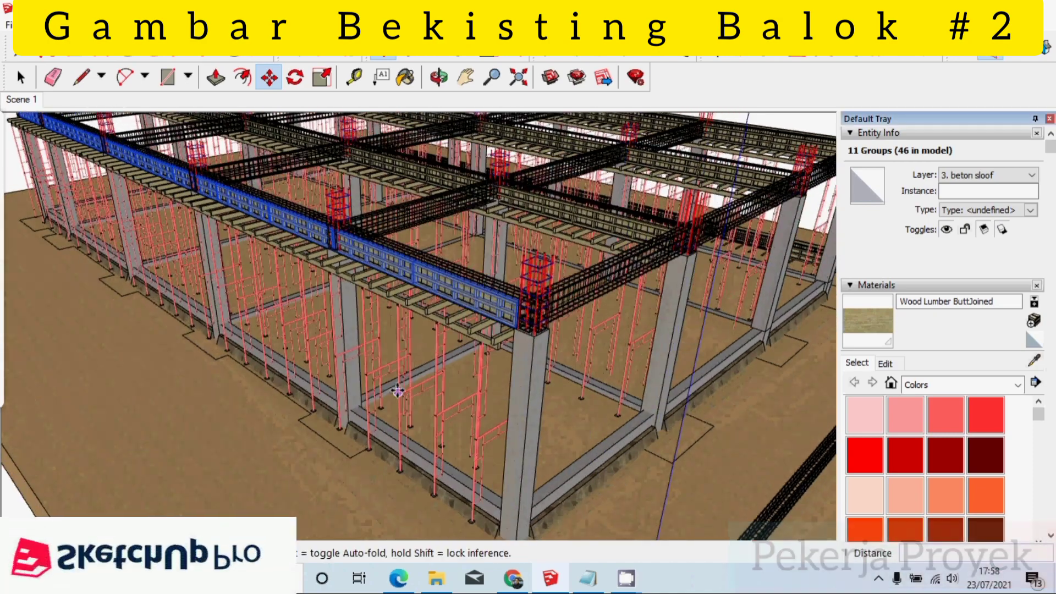
scroll(398, 389, up, 5)
scroll(225, 339, up, 2)
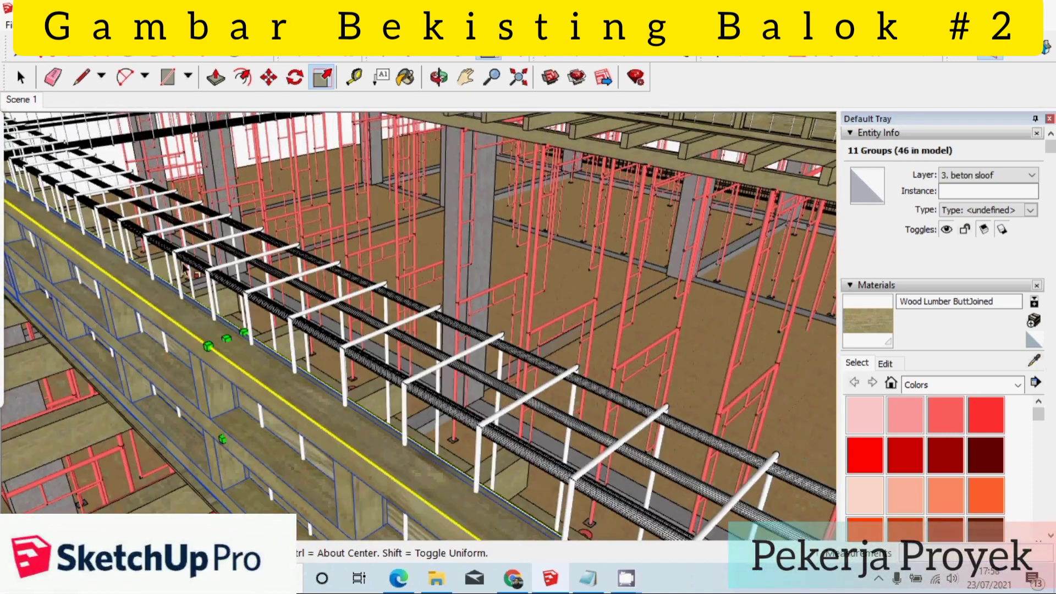
scroll(225, 333, up, 1)
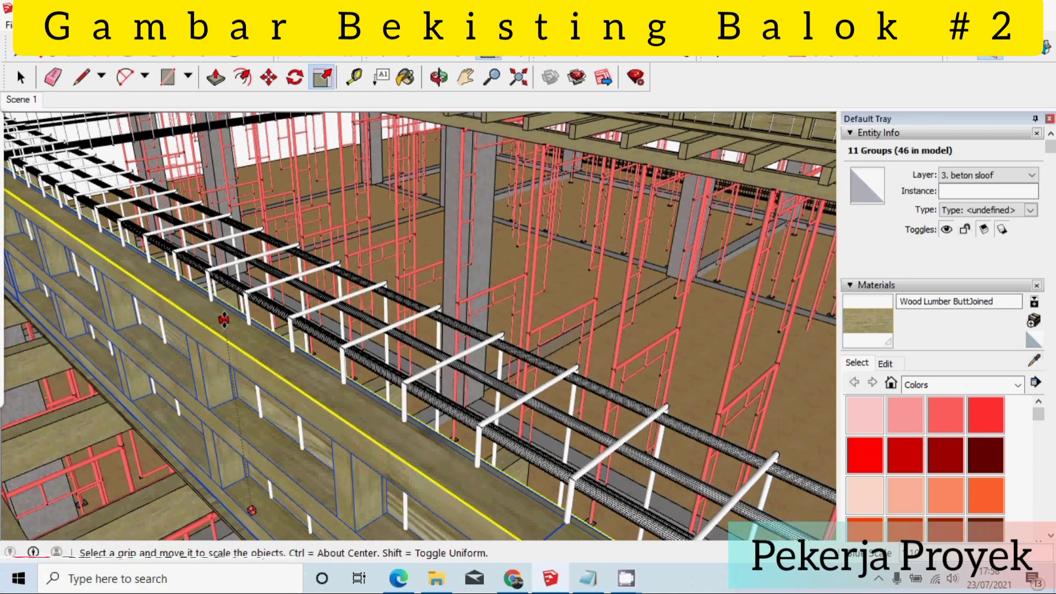
scroll(224, 319, up, 3)
scroll(225, 330, down, 3)
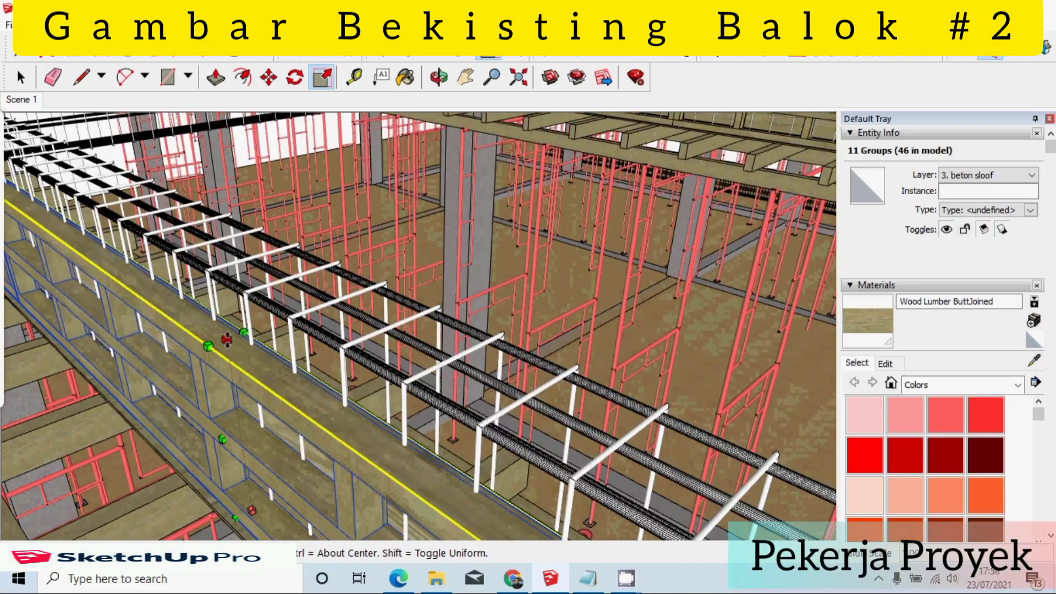
scroll(225, 338, down, 3)
scroll(226, 338, down, 3)
scroll(226, 339, down, 3)
scroll(746, 193, up, 3)
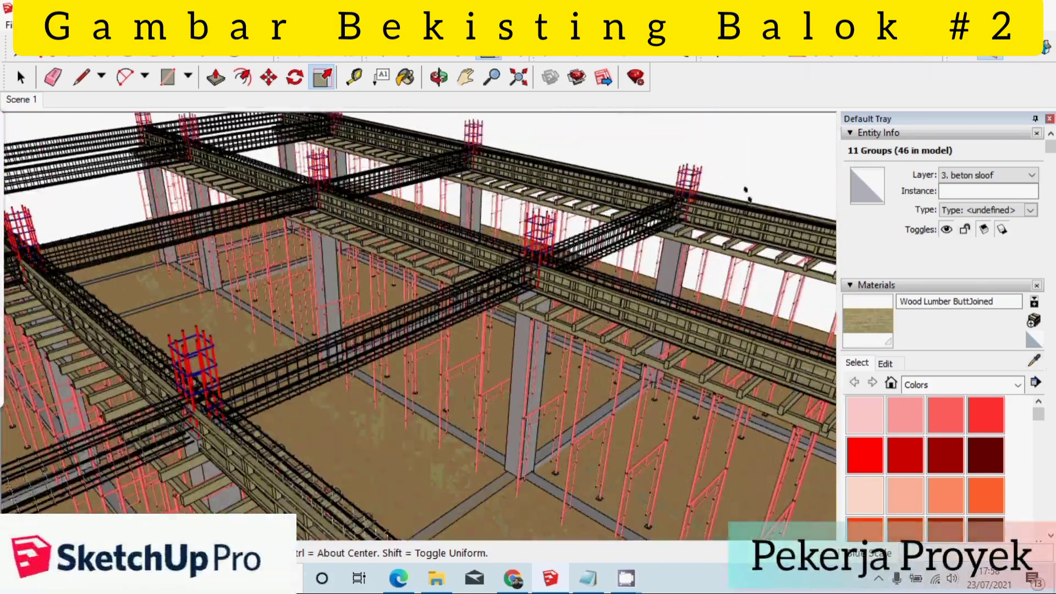
scroll(747, 193, up, 3)
scroll(655, 292, down, 3)
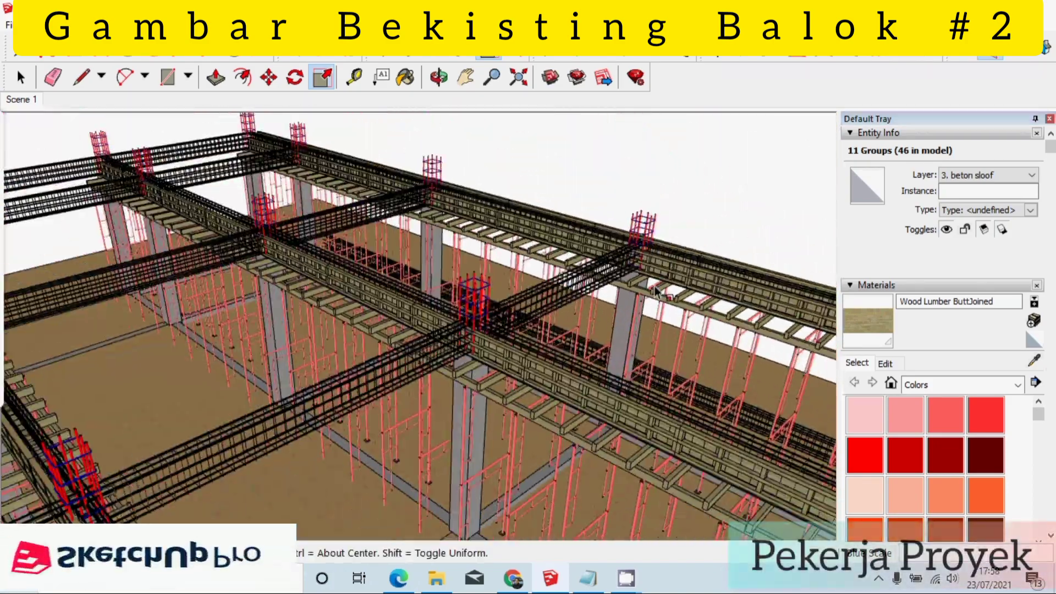
scroll(656, 291, down, 3)
key(space)
scroll(275, 171, down, 2)
- Shift-select the formwork panels along the right outer beam
click(275, 170)
scroll(603, 362, down, 2)
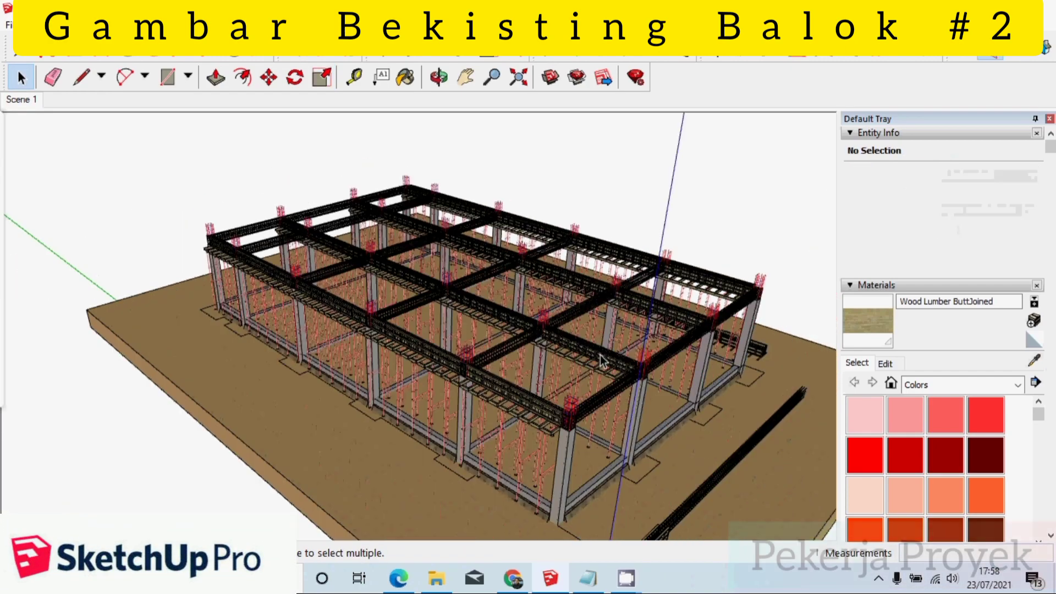
scroll(603, 361, up, 2)
mouse_move(582, 367)
middle_down()
mouse_move(656, 373)
mouse_move(569, 385)
middle_up()
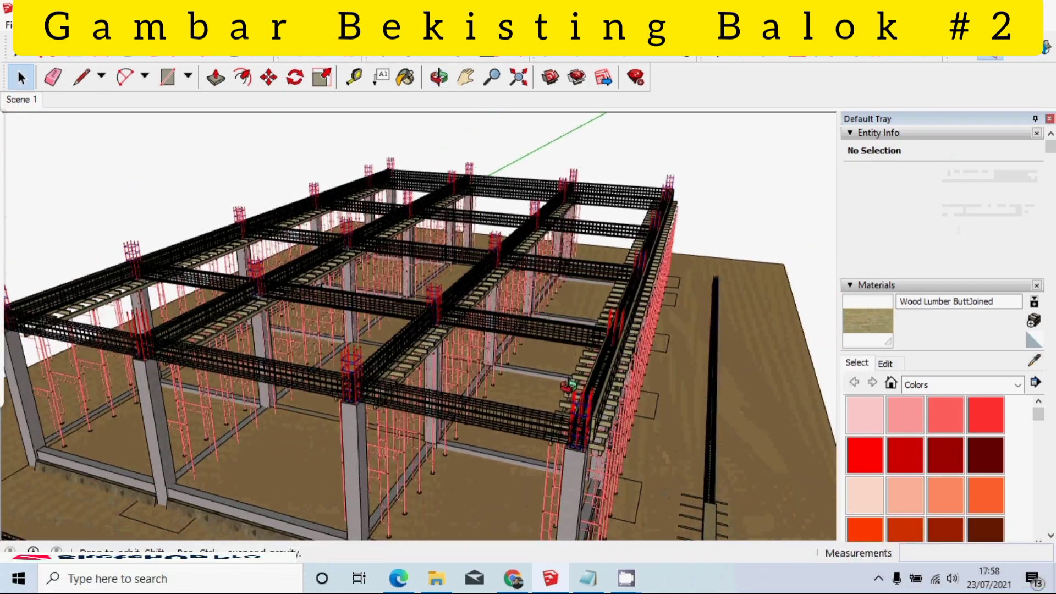
scroll(554, 417, up, 2)
scroll(610, 402, down, 2)
click(517, 379)
scroll(570, 329, up, 2)
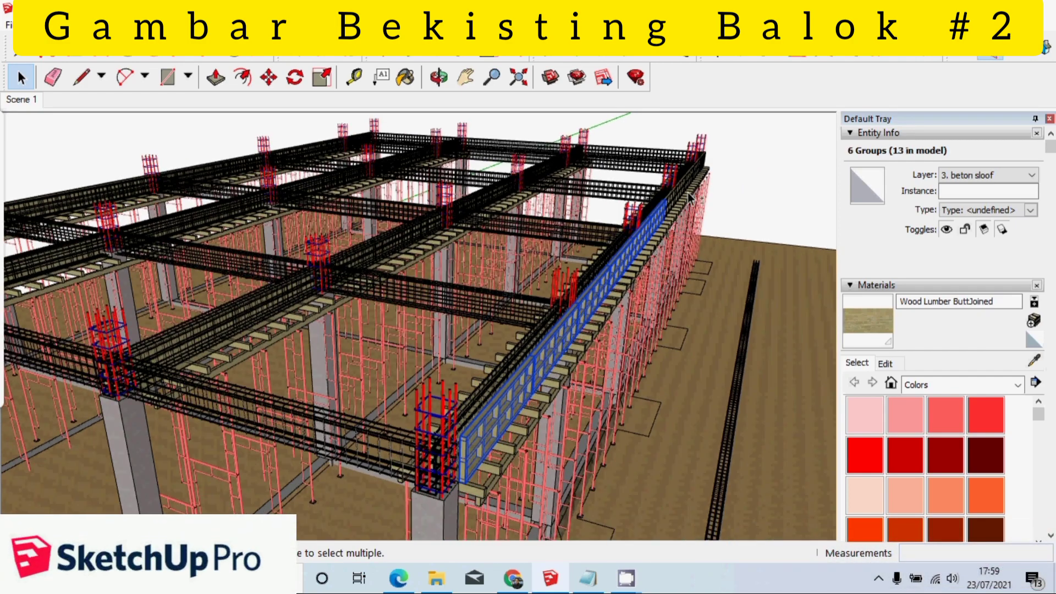
ctrl+click(707, 168)
scroll(693, 181, up, 1)
scroll(676, 198, up, 1)
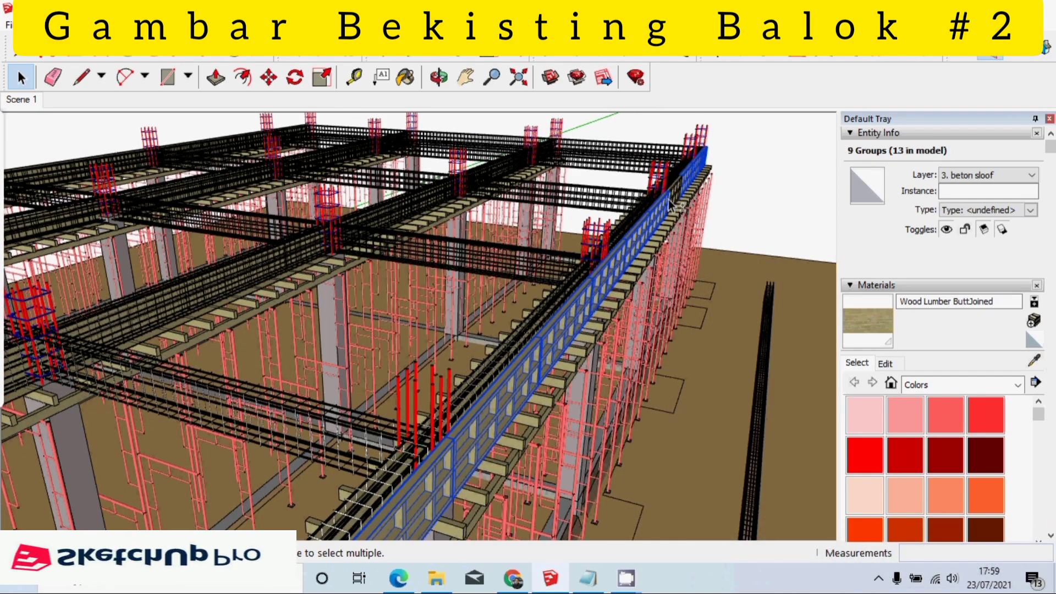
- Make the nine panels one group and start moving it from the column corner
right_click(677, 196)
click(701, 344)
scroll(701, 344, down, 3)
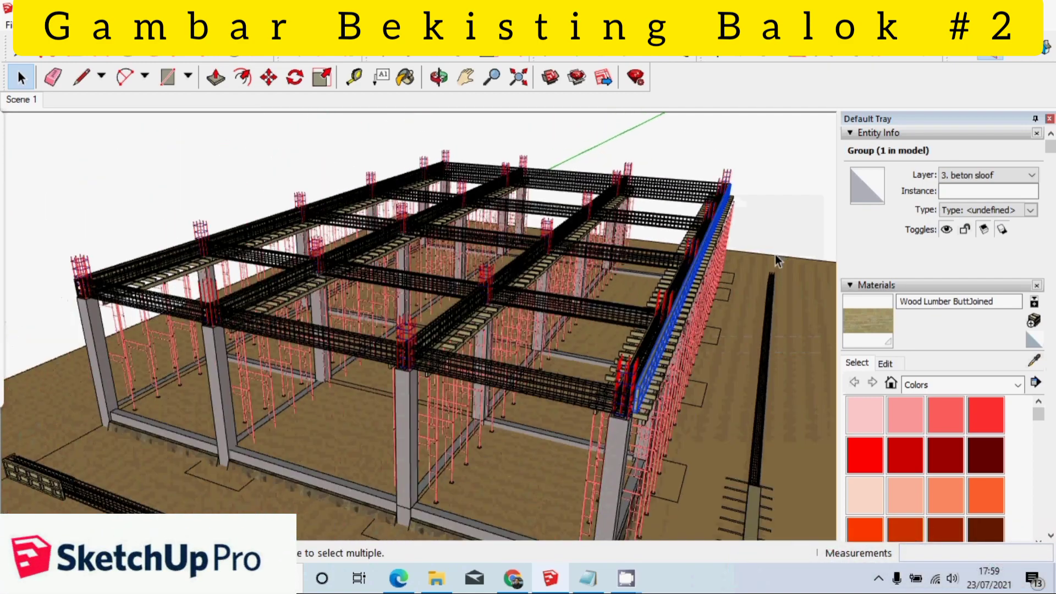
scroll(662, 335, up, 3)
click(269, 77)
scroll(658, 355, up, 2)
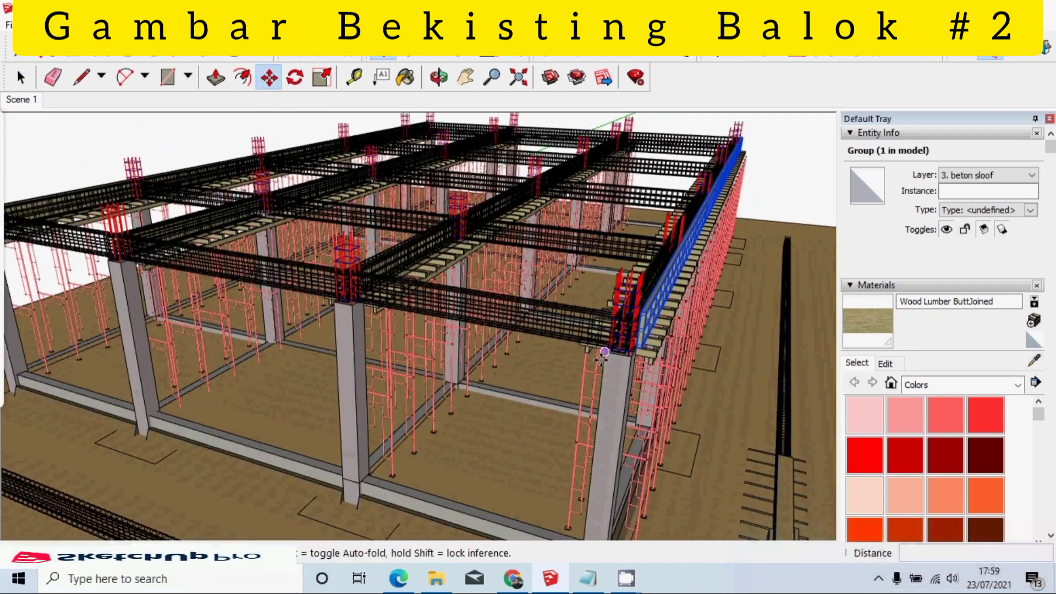
scroll(659, 355, up, 2)
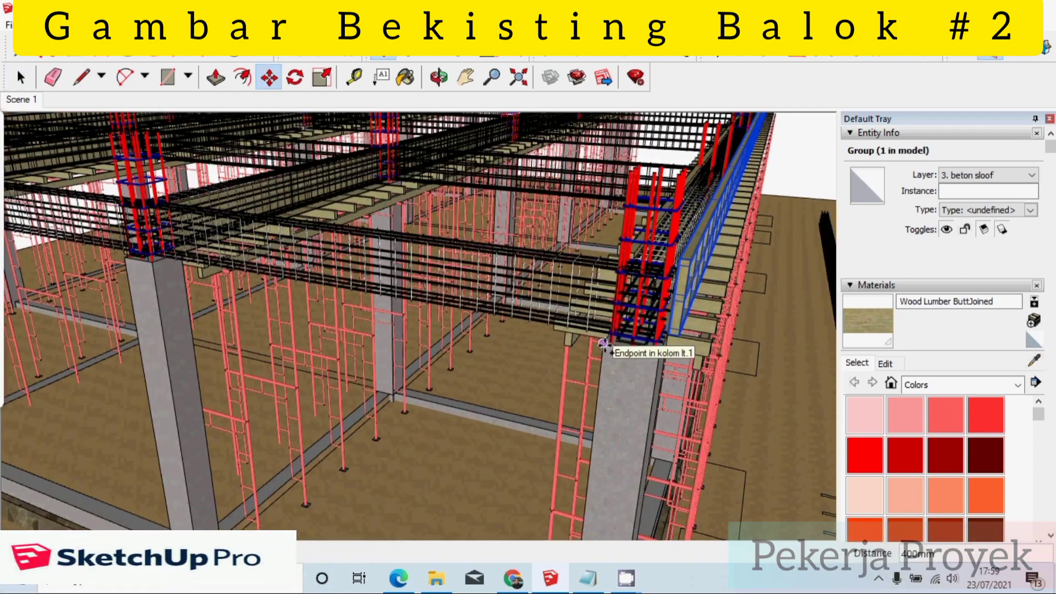
- Place the outer-beam formwork copy 5000 mm along the frame
text(00)
key(Return)
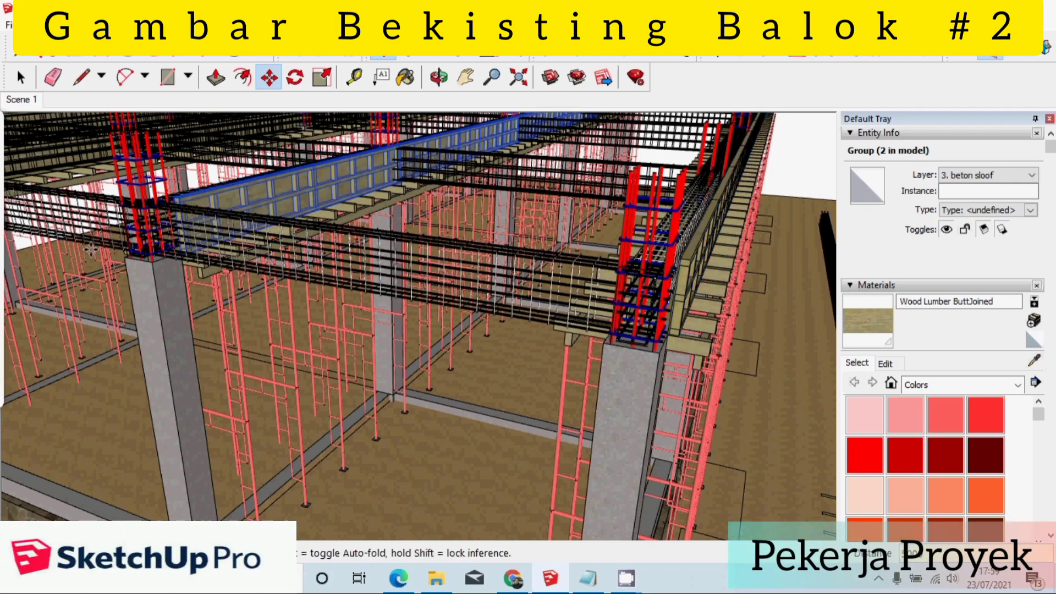
key(space)
scroll(497, 420, down, 5)
scroll(415, 312, up, 3)
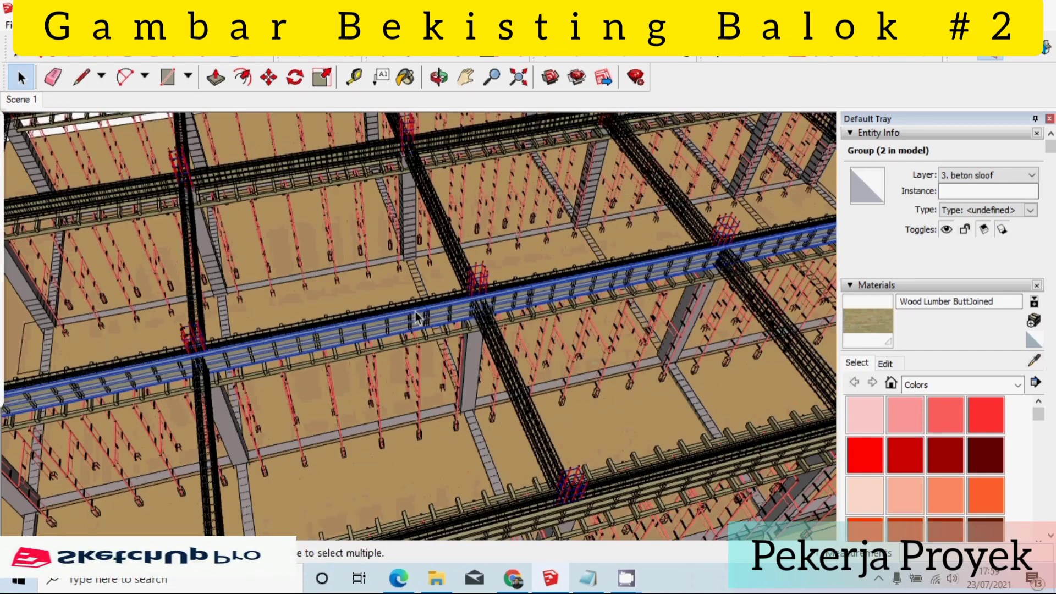
scroll(415, 312, up, 3)
- Scale the copied formwork group along its blue-axis height to fit the interior rebar cage
key(s)
scroll(638, 267, up, 3)
scroll(660, 261, up, 3)
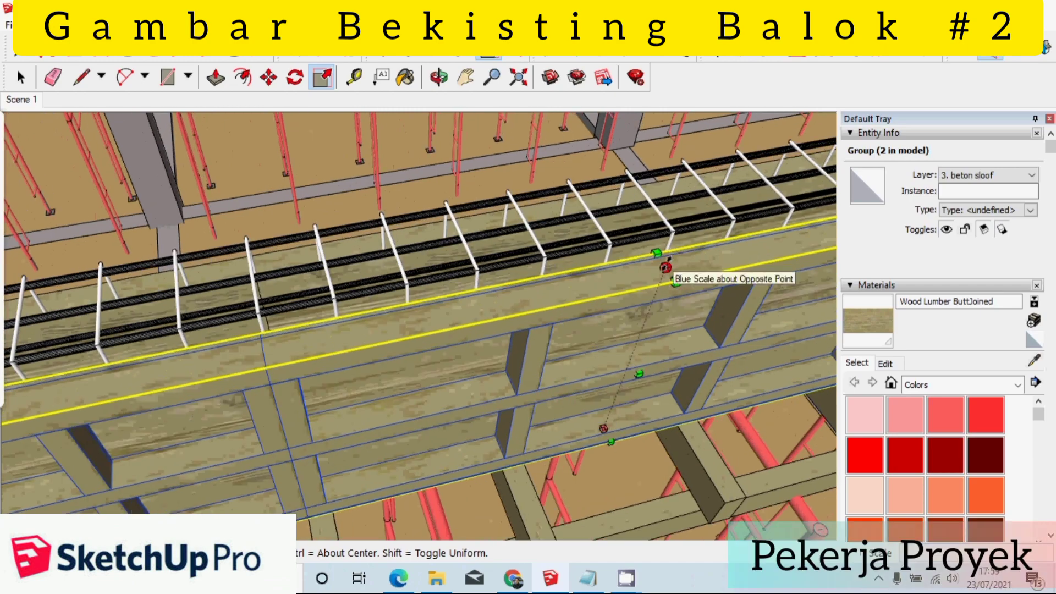
click(660, 262)
scroll(773, 251, up, 3)
scroll(597, 299, down, 2)
scroll(413, 252, up, 2)
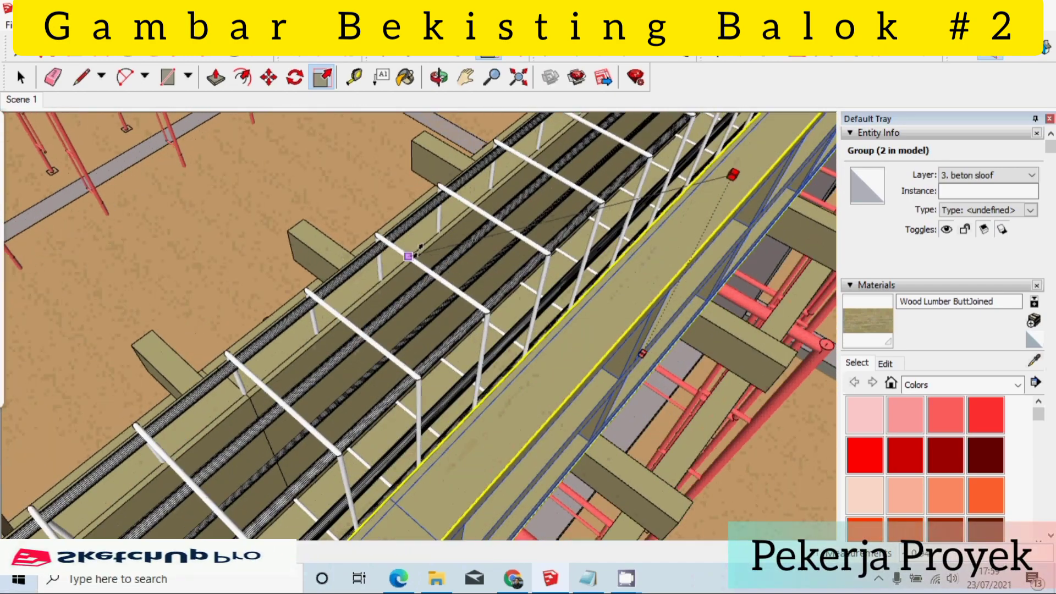
scroll(464, 329, up, 1)
scroll(463, 329, down, 3)
key(space)
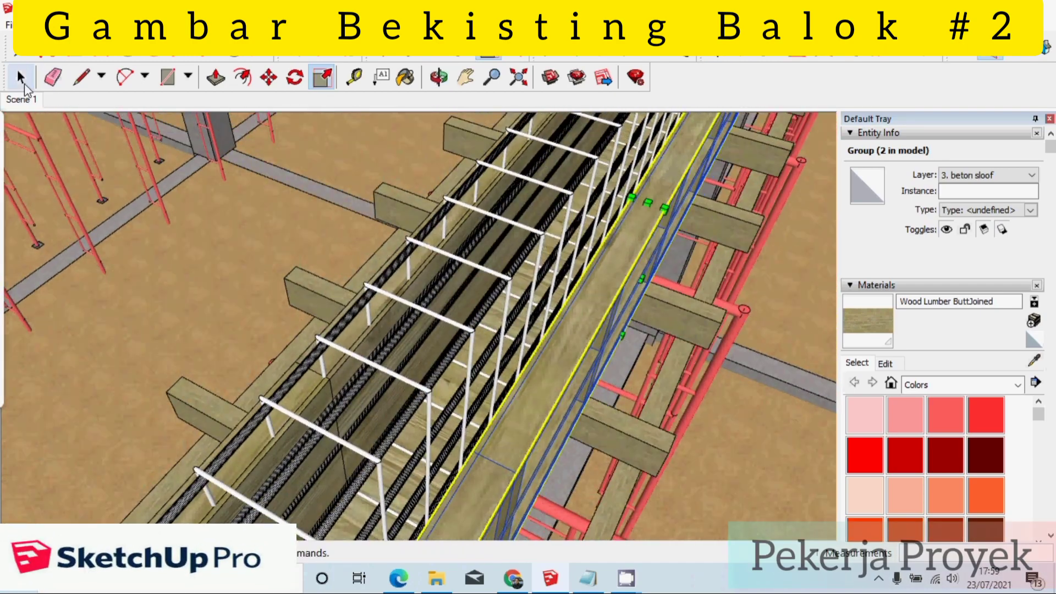
scroll(603, 292, down, 2)
scroll(603, 292, down, 2)
click(438, 77)
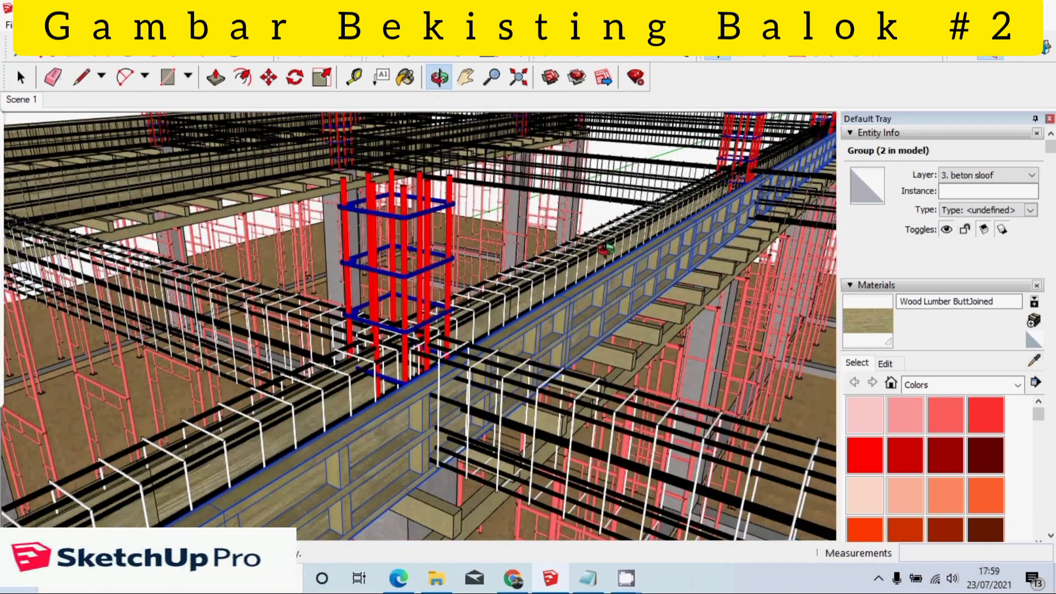
- Orbit to view the whole rebar and formwork frame
drag(495, 275, 589, 253)
scroll(590, 253, down, 3)
scroll(588, 253, down, 3)
scroll(478, 308, up, 5)
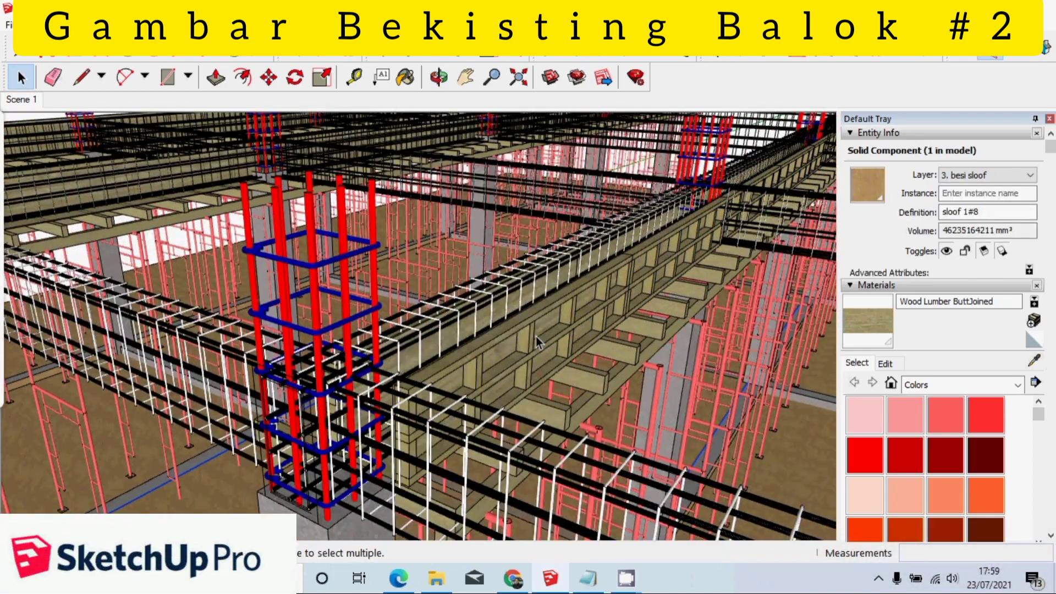
- Copy the interior-beam formwork group 6000 mm along the next ring-beam cage
key(m)
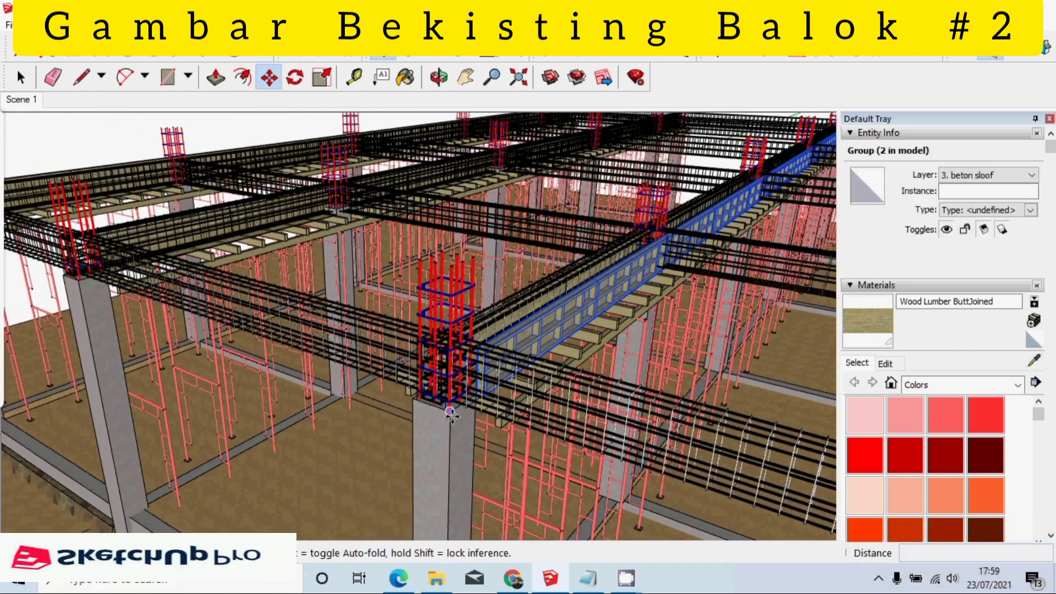
scroll(400, 393, up, 5)
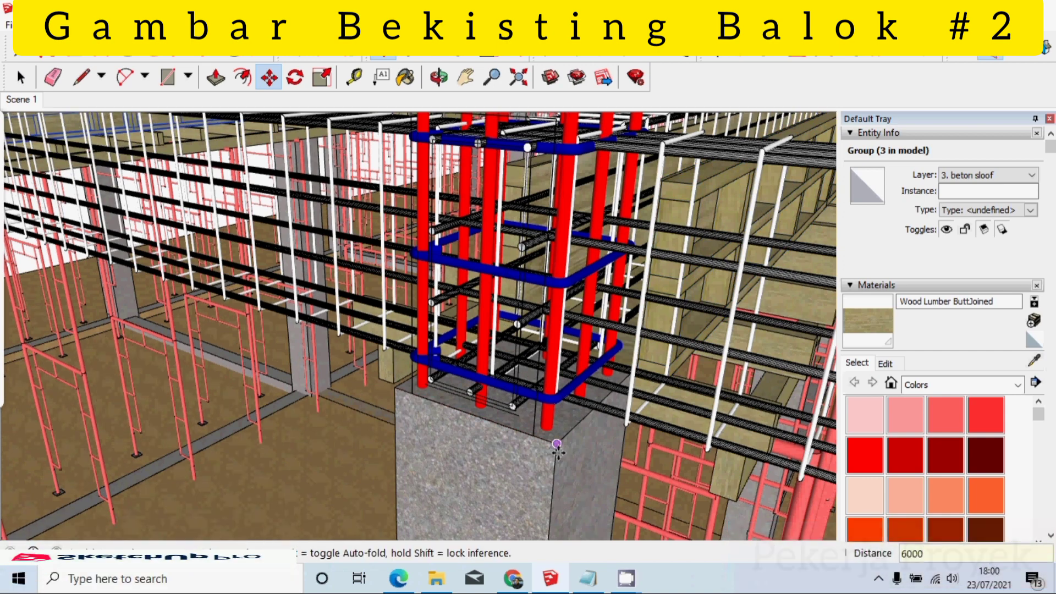
scroll(549, 456, down, 2)
scroll(542, 461, down, 2)
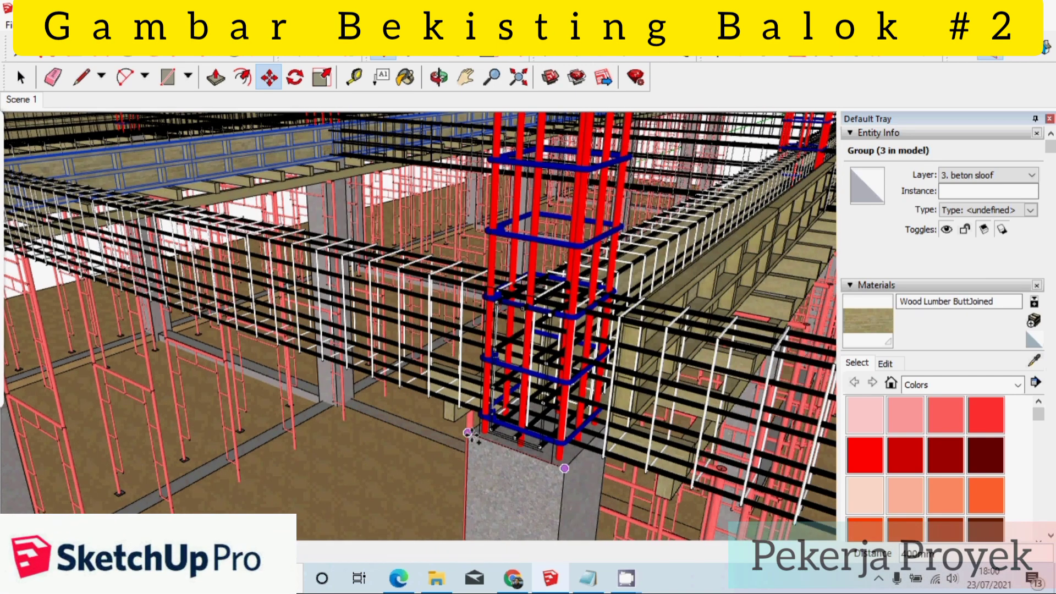
key(Return)
scroll(468, 433, down, 2)
scroll(495, 385, down, 2)
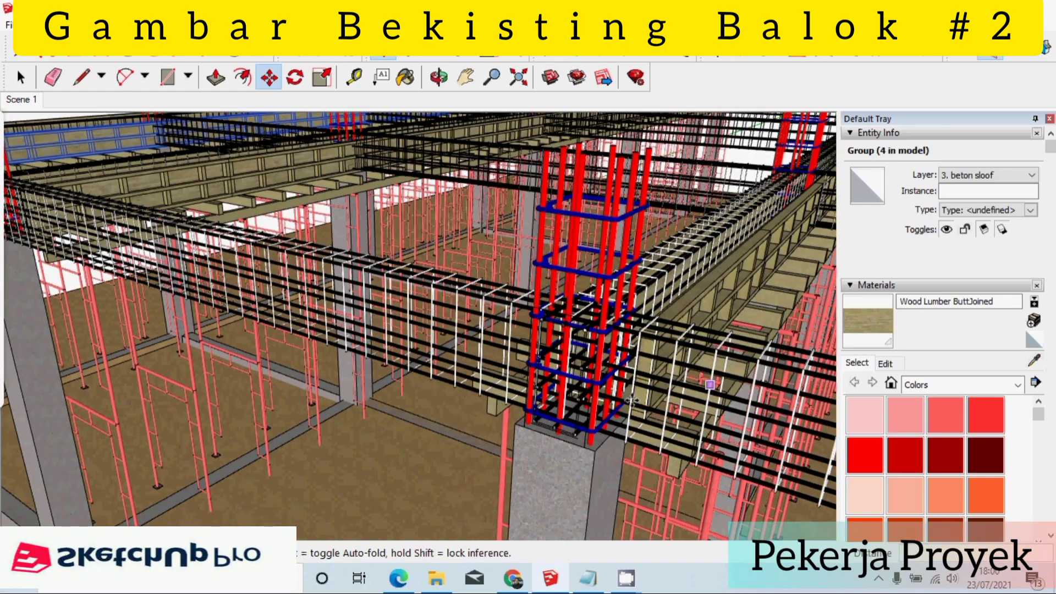
scroll(495, 385, down, 2)
click(439, 77)
mouse_move(451, 231)
mouse_down()
mouse_move(701, 251)
mouse_move(454, 344)
mouse_move(68, 192)
mouse_up()
- Clear the current selection and return to the Select tool
key(m)
key(space)
click(69, 192)
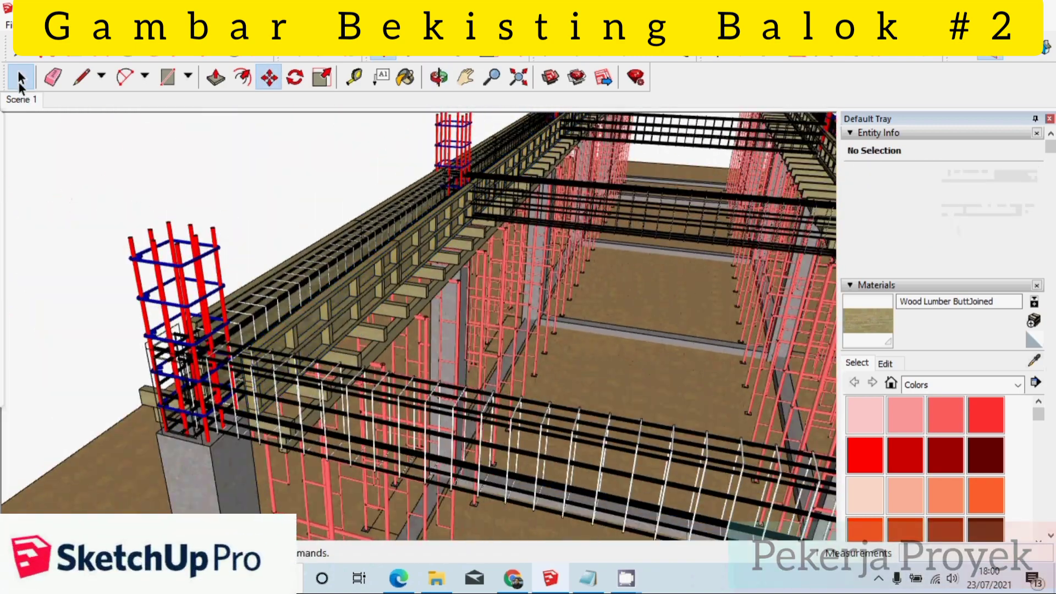
- Orbit and pan across the beam formwork and rebar cages, then bring Notepad forward
mouse_move(69, 193)
middle_down()
mouse_move(488, 315)
mouse_move(475, 370)
middle_up()
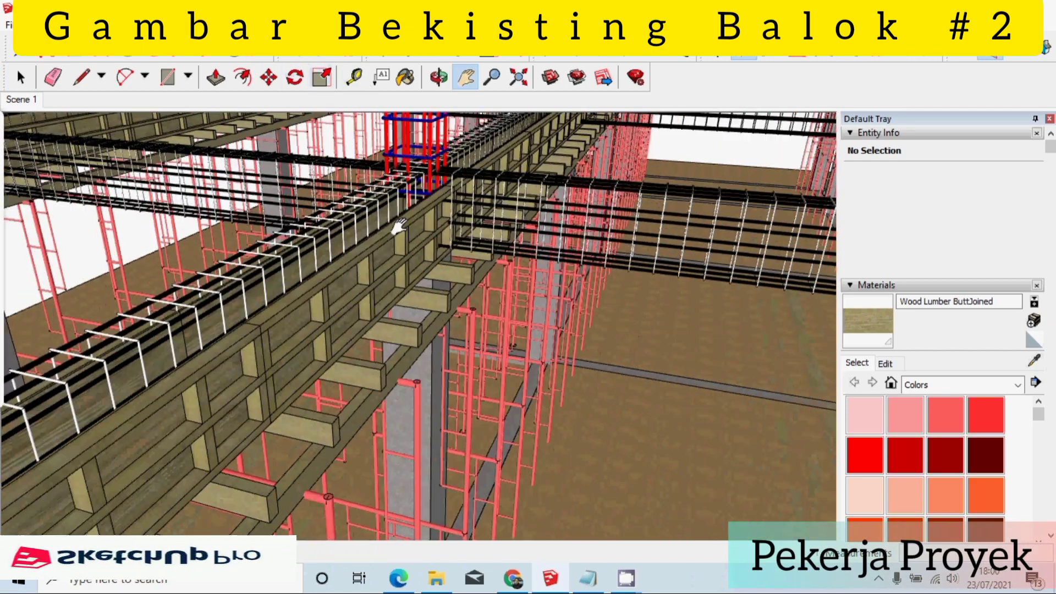
middle_drag(509, 165, 649, 291)
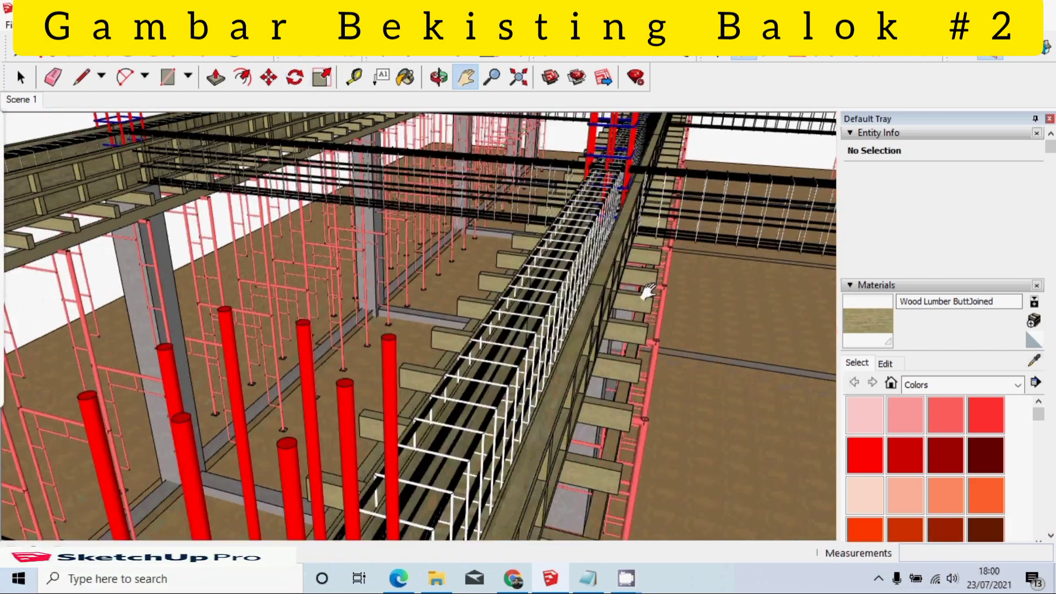
mouse_move(649, 292)
mouse_down()
mouse_move(429, 360)
mouse_move(706, 407)
mouse_move(702, 384)
mouse_move(681, 380)
mouse_up()
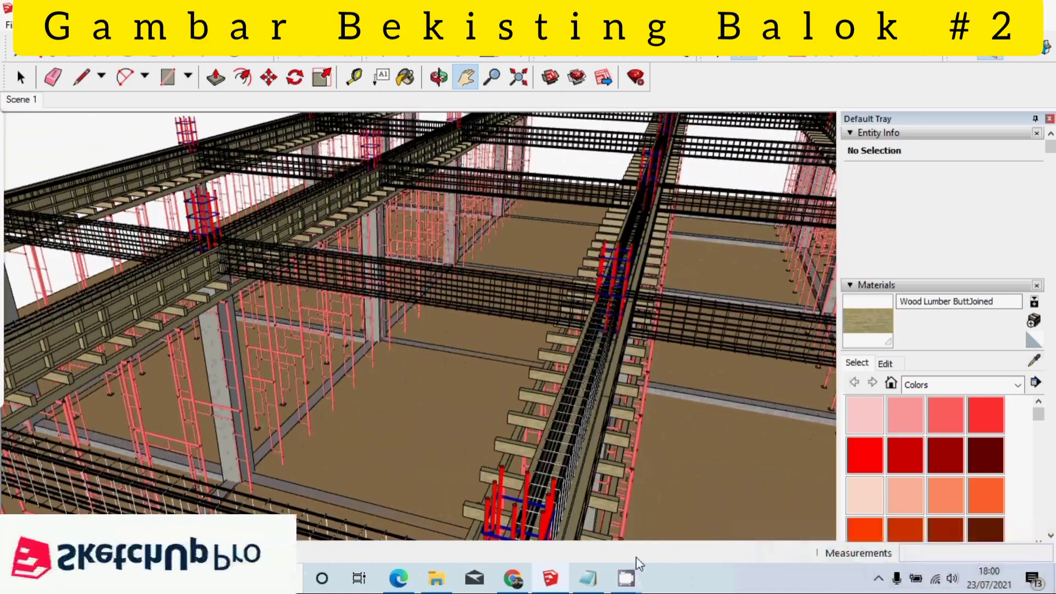
click(597, 582)
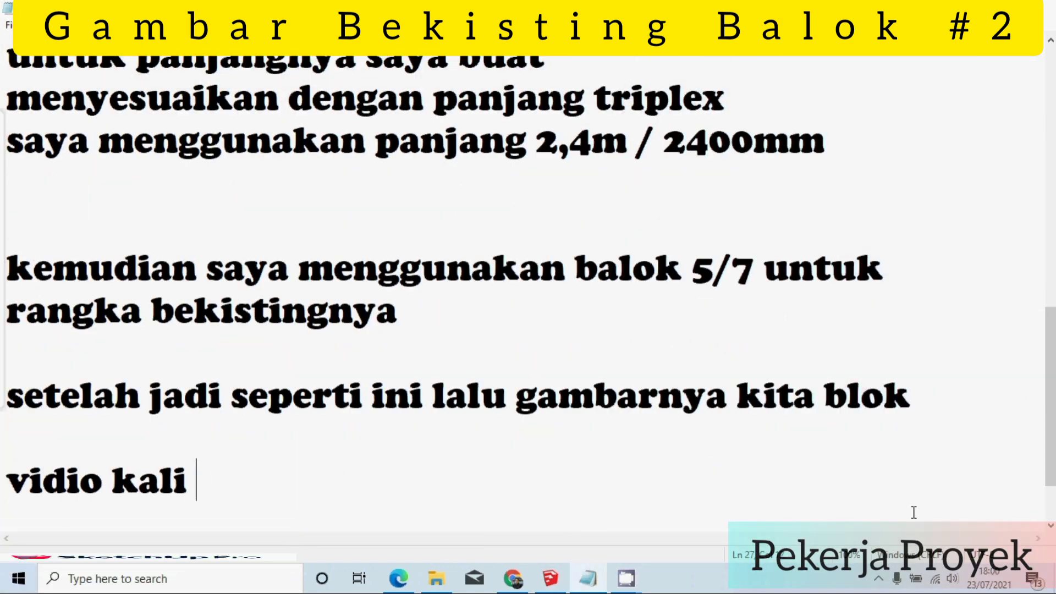
- Add the lines 'vidio kali ini cukup ya teman-teman' and 'selanjutkan akan di lanjutkan ke vidio berikutnya'
text(ini cukup ya )
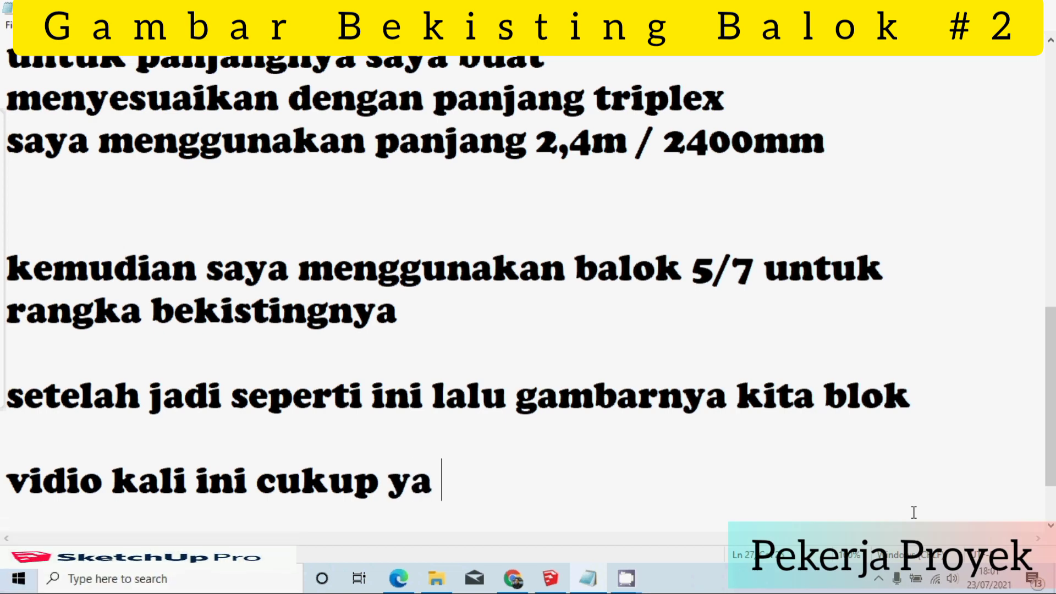
text(teman)
key(Return)
key(Return)
text(selanjutkan akan di l)
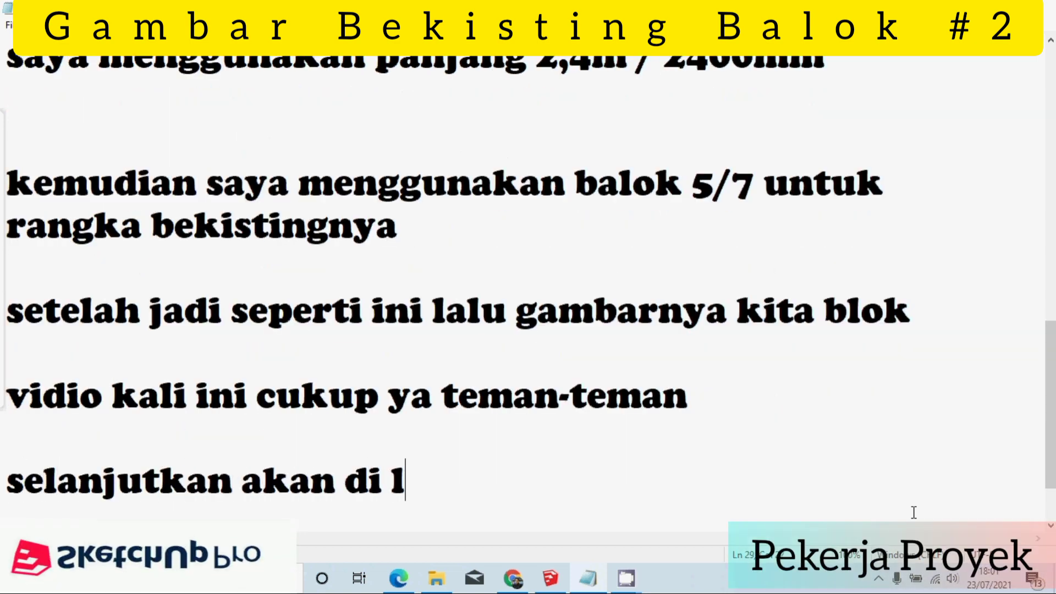
text(anjutkan ke )
text(vidio be)
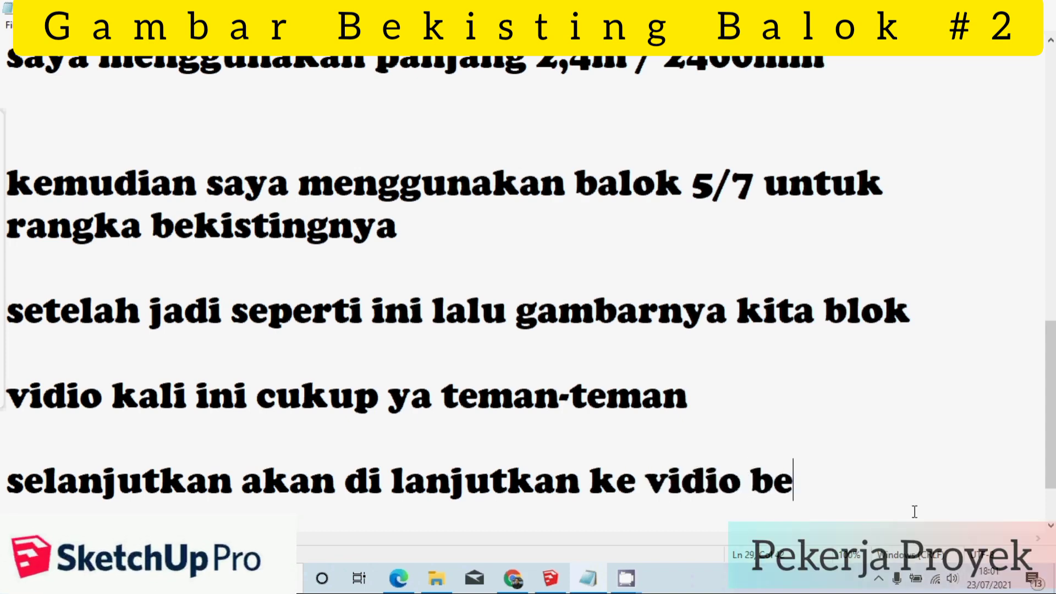
key(Return)
key(Return)
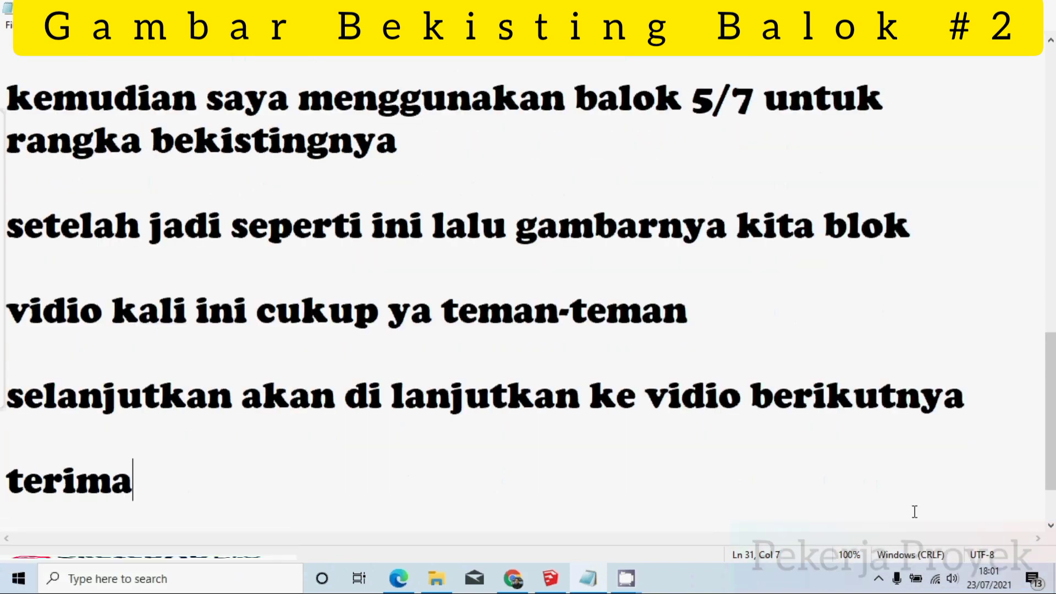
- Finish the note with 'terimakasih sudah menonton' and 'Wassalamualaikum'
text(kasih sudah menonto)
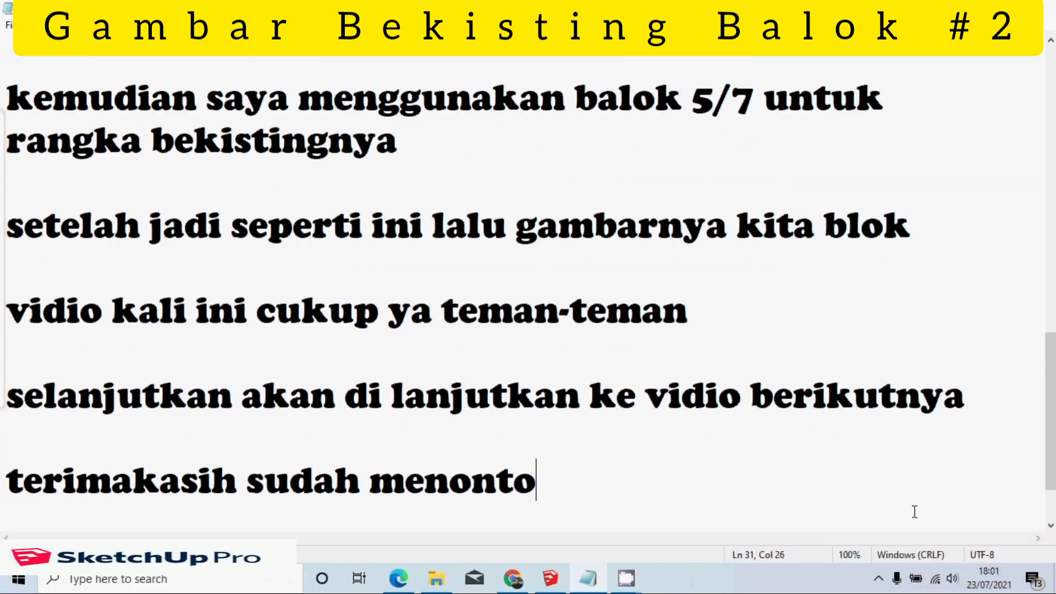
text(n)
key(Return)
key(Return)
text(Wa)
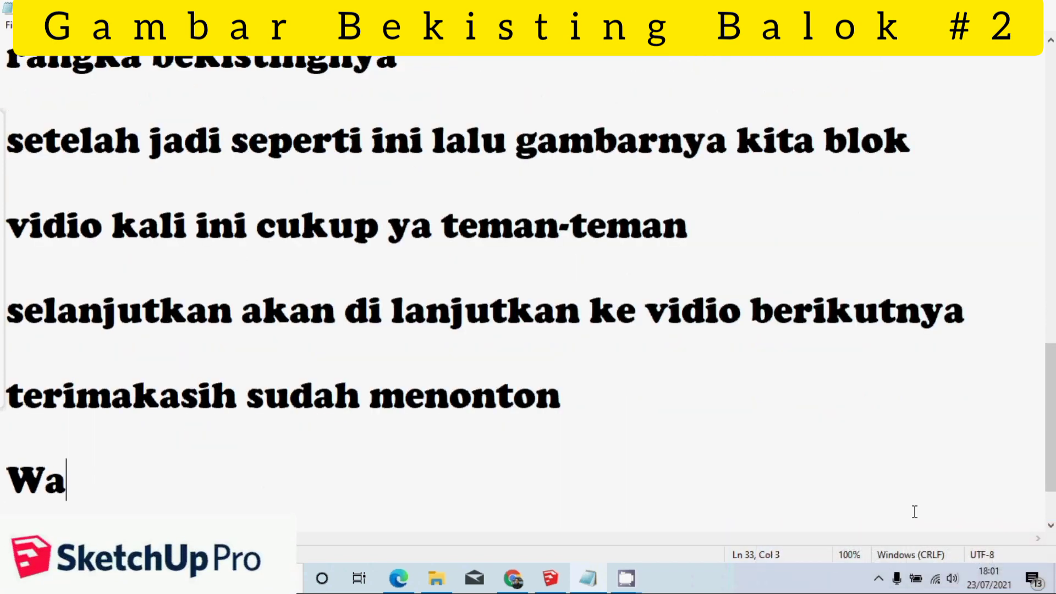
text(ssalamualaikum)
key(Return)
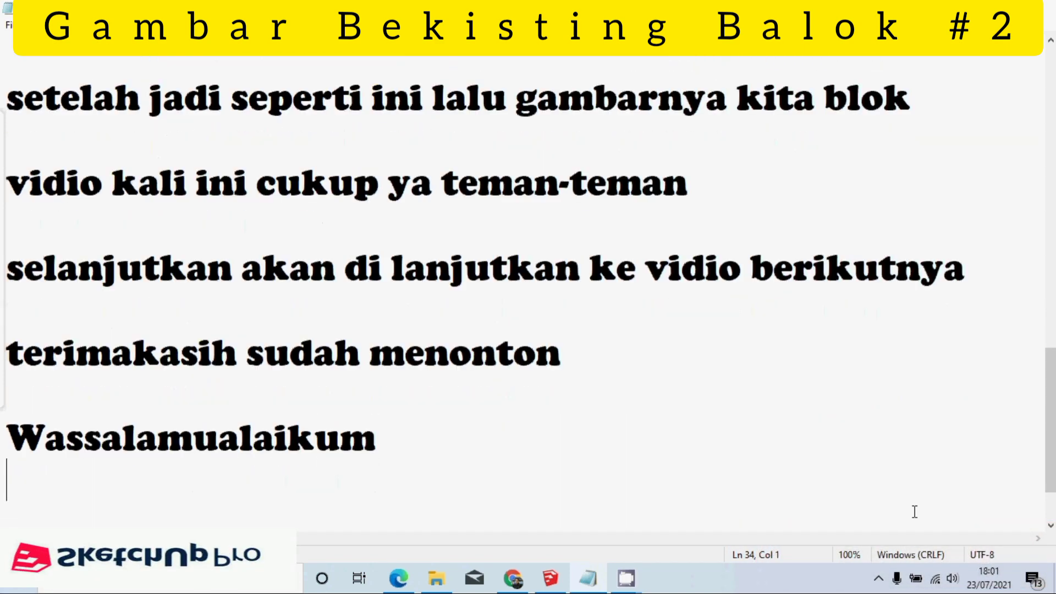